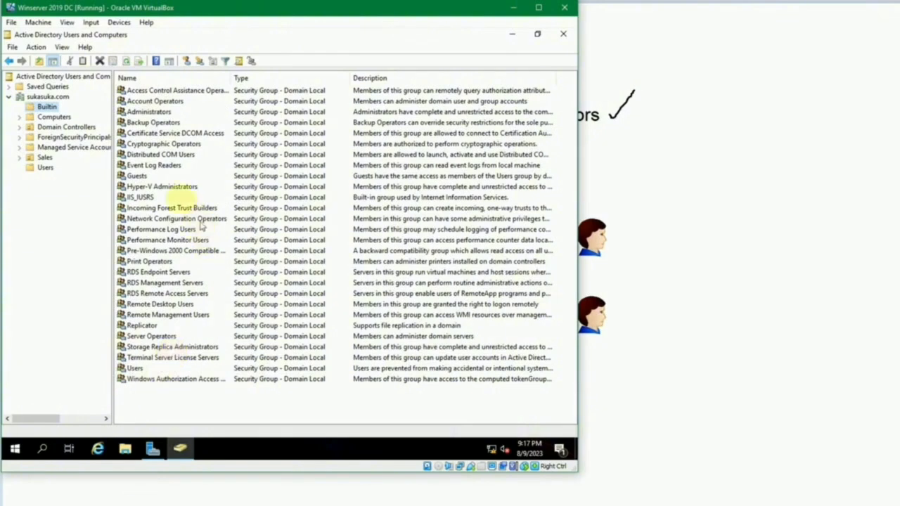
Step: Bring the domain controller window back and look through Builtin groups like Administrators, Hyper-V Administrators and RDS Endpoint Servers
click(514, 8)
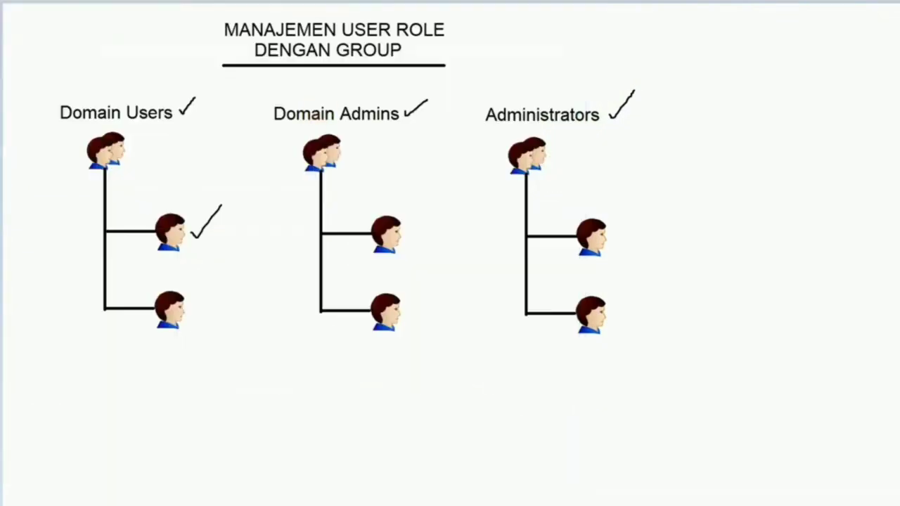
mouse_move(388, 504)
click(301, 470)
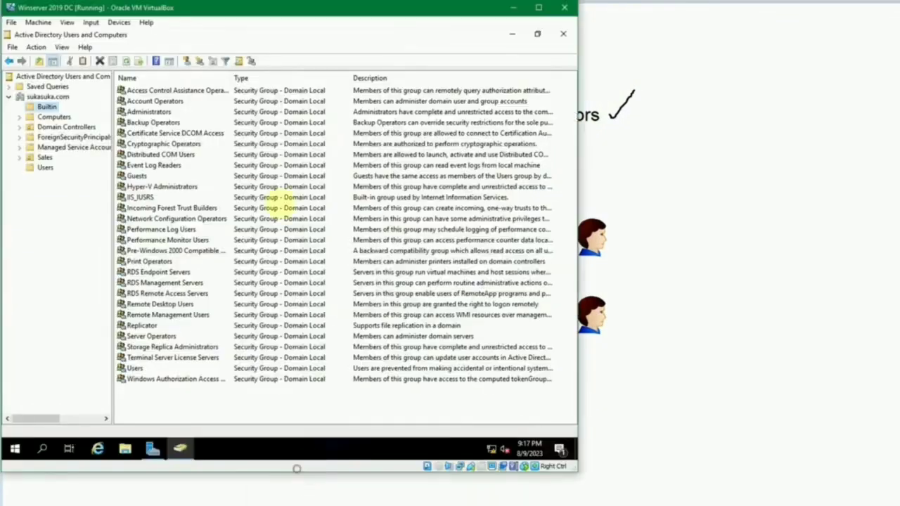
click(161, 111)
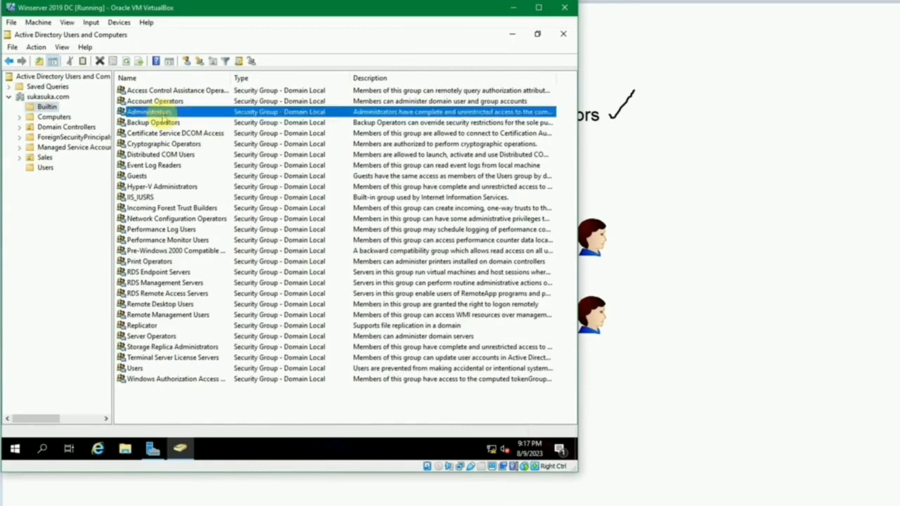
click(165, 154)
click(163, 187)
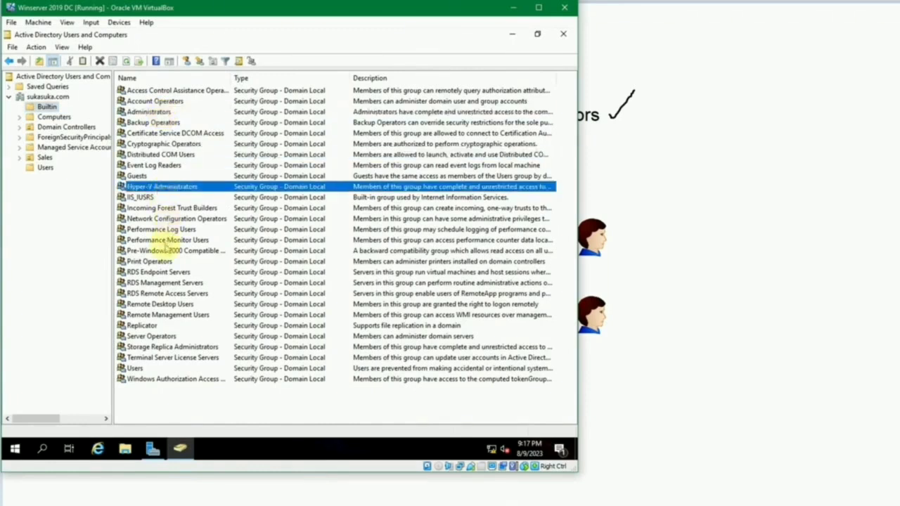
click(168, 241)
click(165, 272)
click(168, 155)
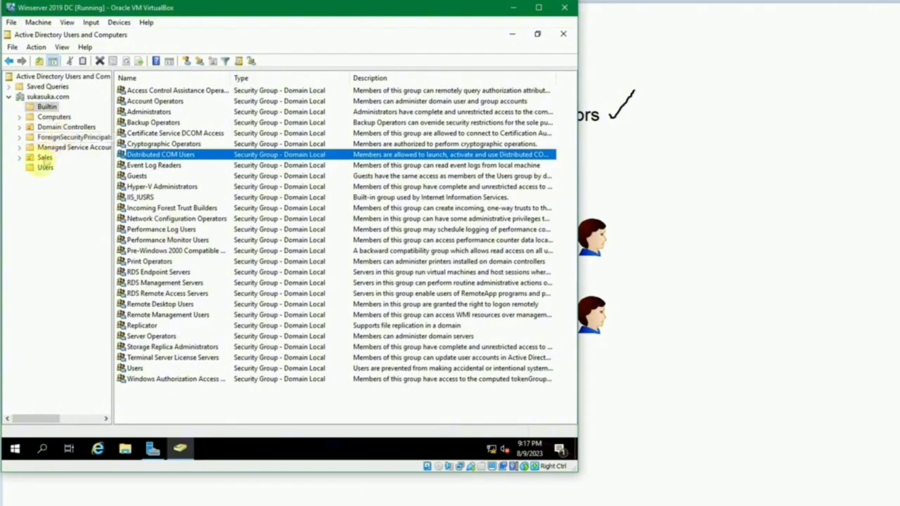
Step: Browse the Users container's groups, including DnsAdmins and Domain Admins, and end on the Users listing
click(45, 167)
click(151, 155)
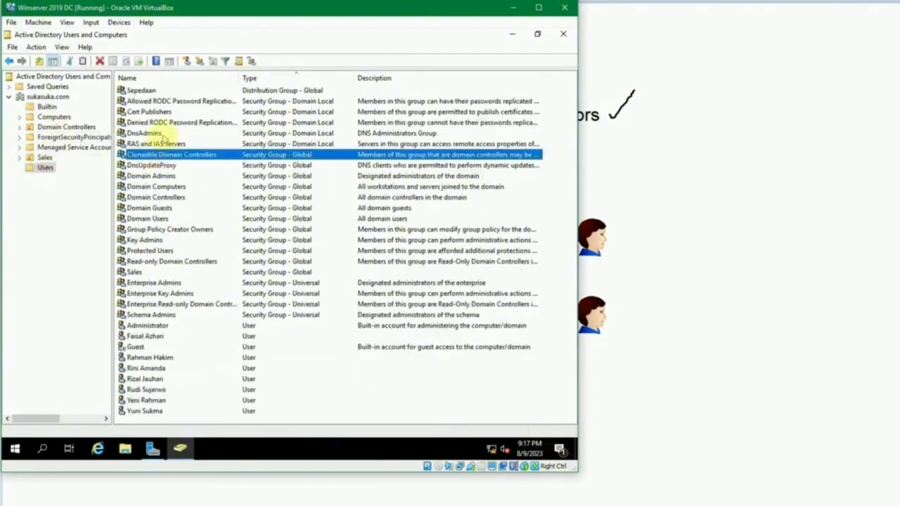
click(149, 133)
click(157, 177)
key(Down)
key(Down)
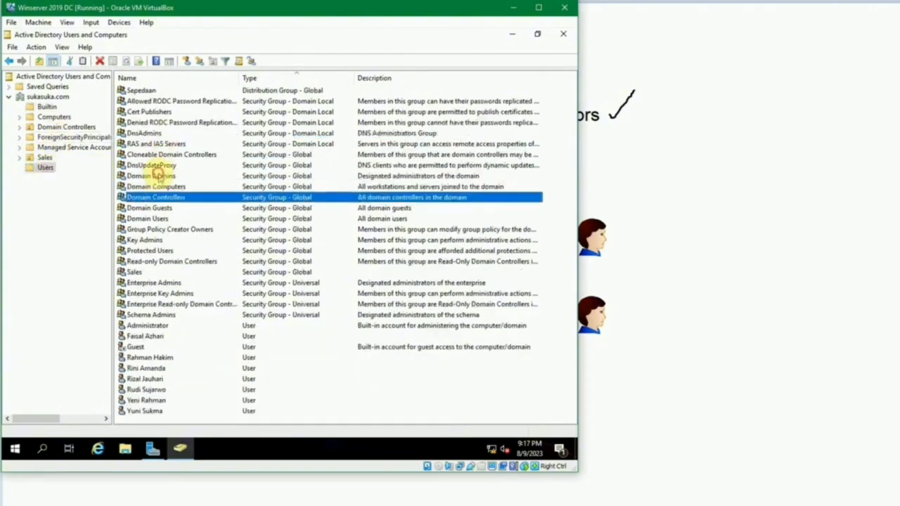
click(158, 176)
click(49, 107)
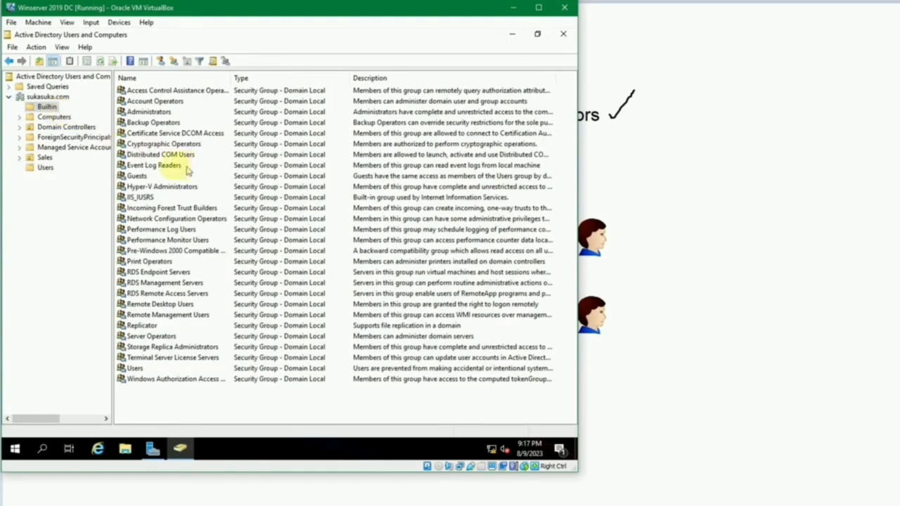
click(45, 168)
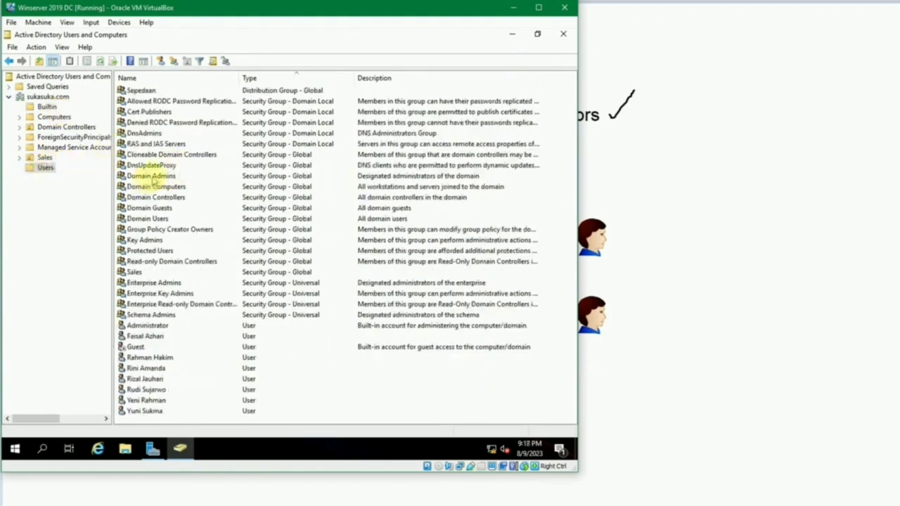
Step: Inspect the Domain Admins group's General tab and cancel without changes
double_click(152, 176)
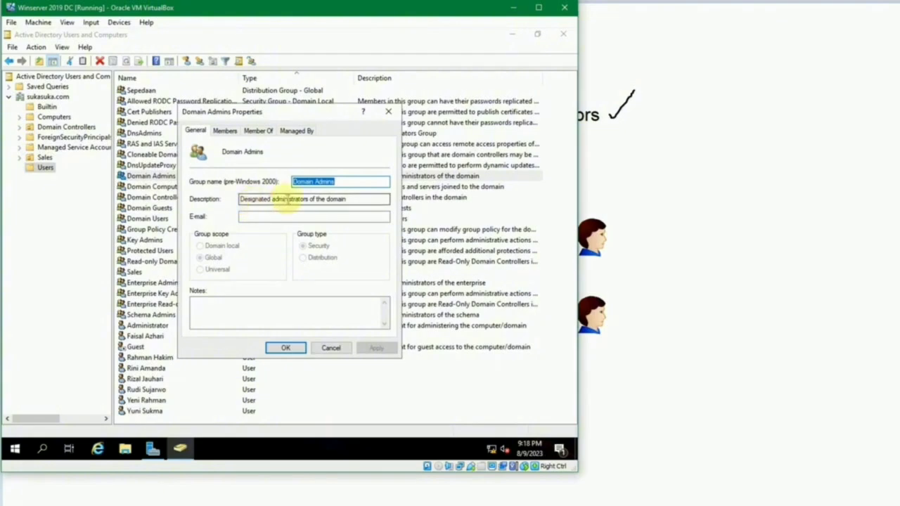
click(349, 199)
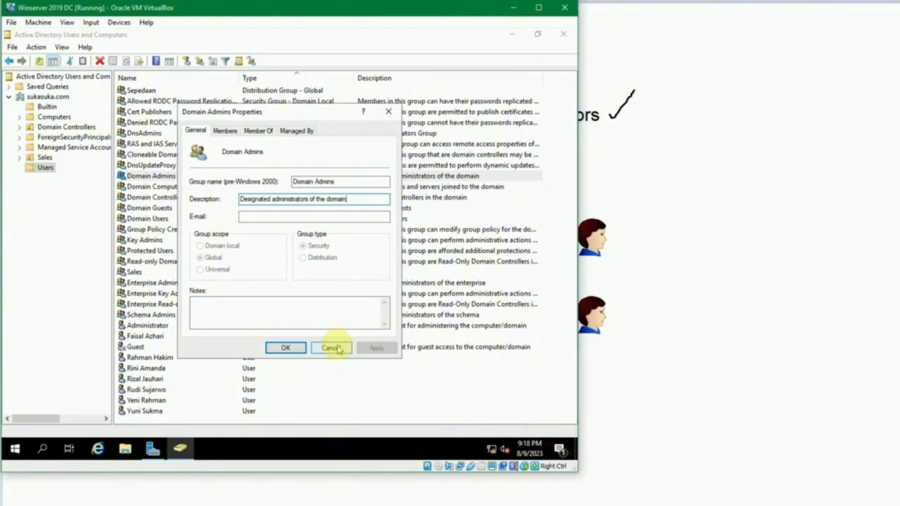
click(332, 348)
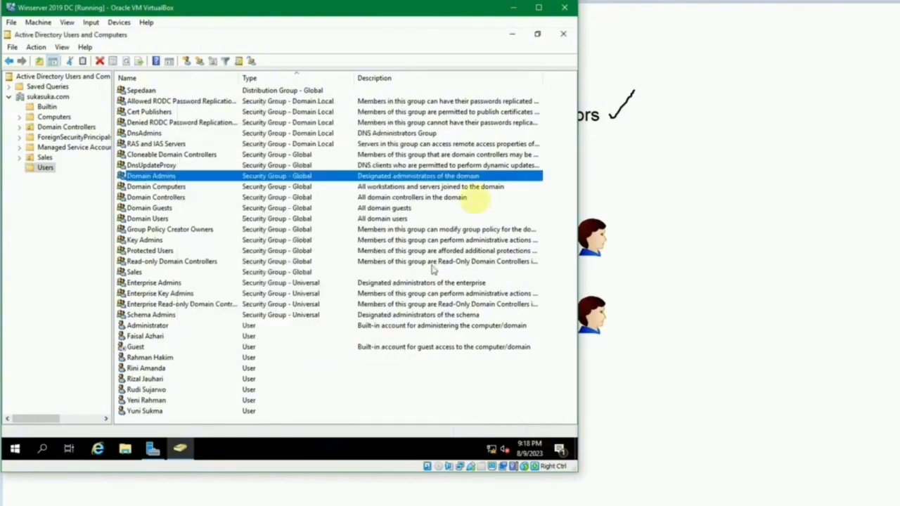
Step: Return to the domain controller and view the Builtin groups, selecting Administrators
key(alt+Tab)
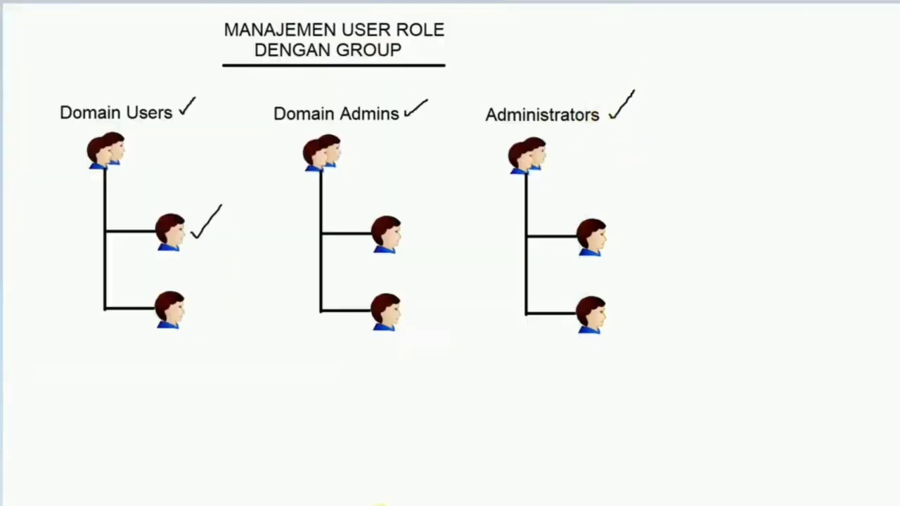
mouse_move(379, 504)
click(298, 460)
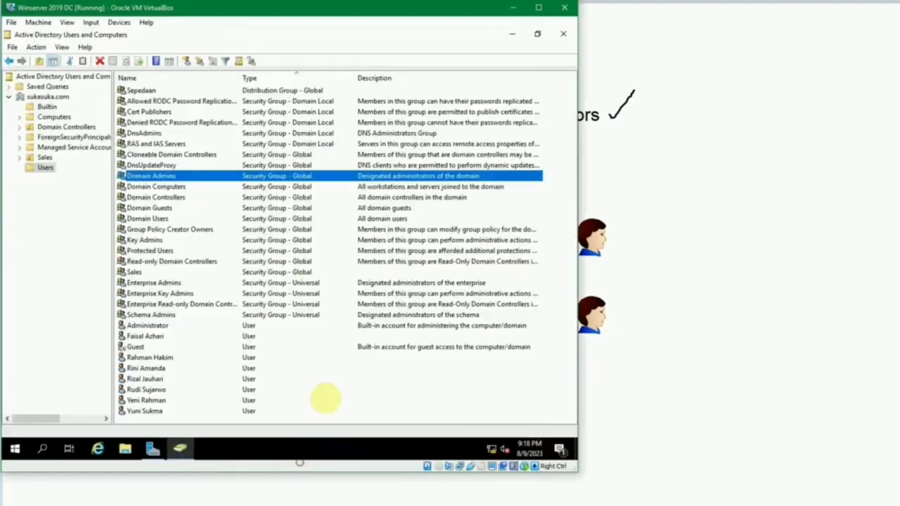
click(151, 111)
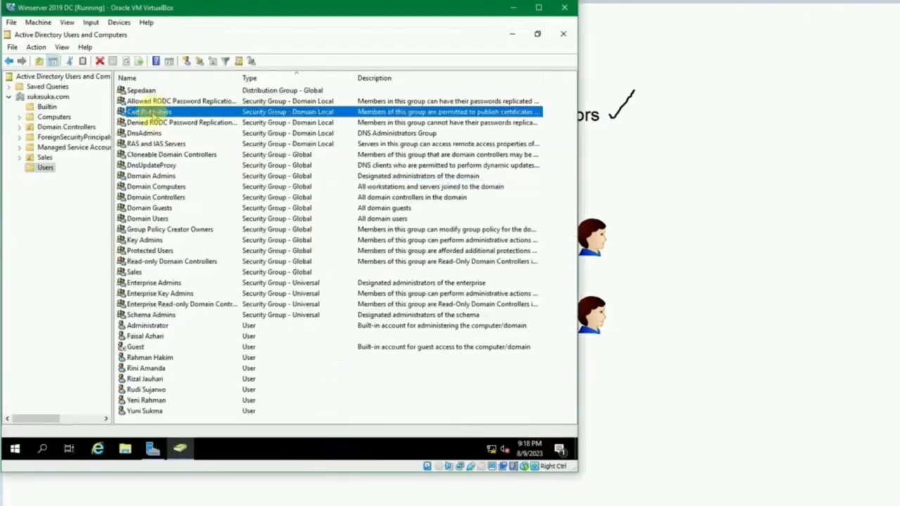
click(149, 325)
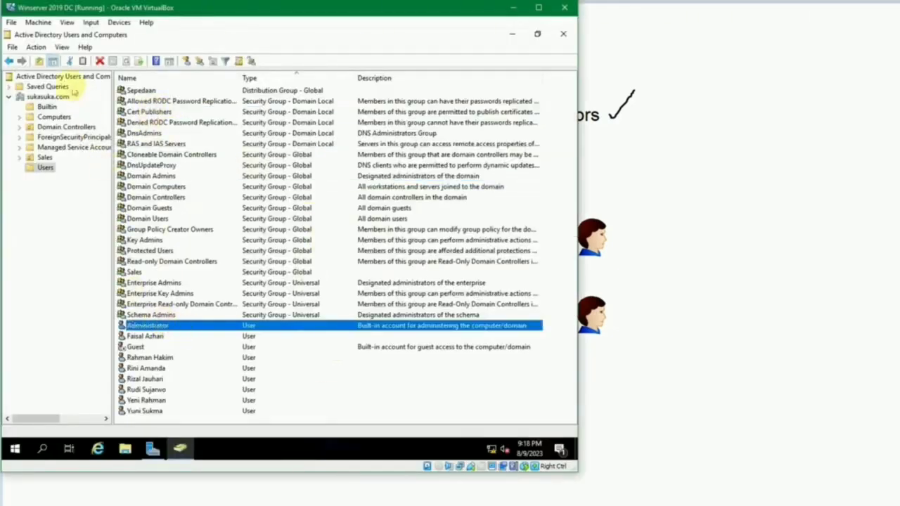
click(46, 106)
click(144, 131)
click(147, 113)
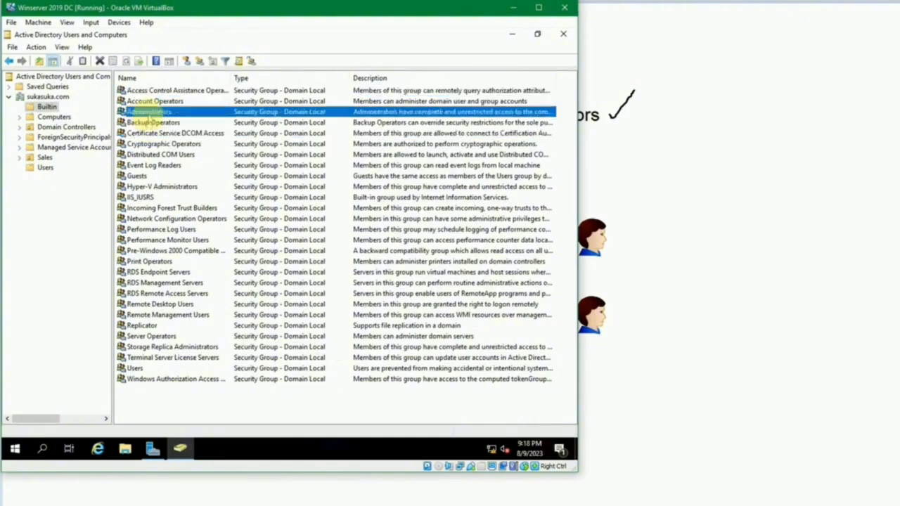
double_click(148, 113)
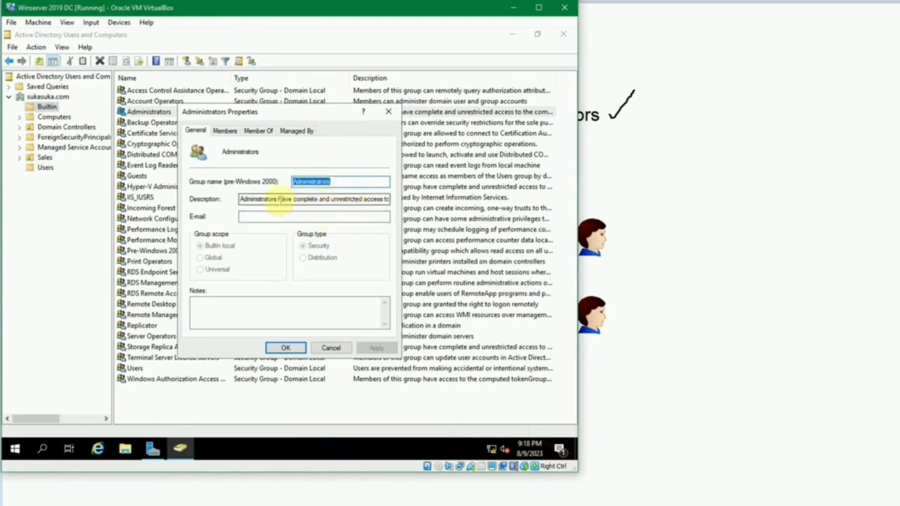
drag(361, 202, 413, 201)
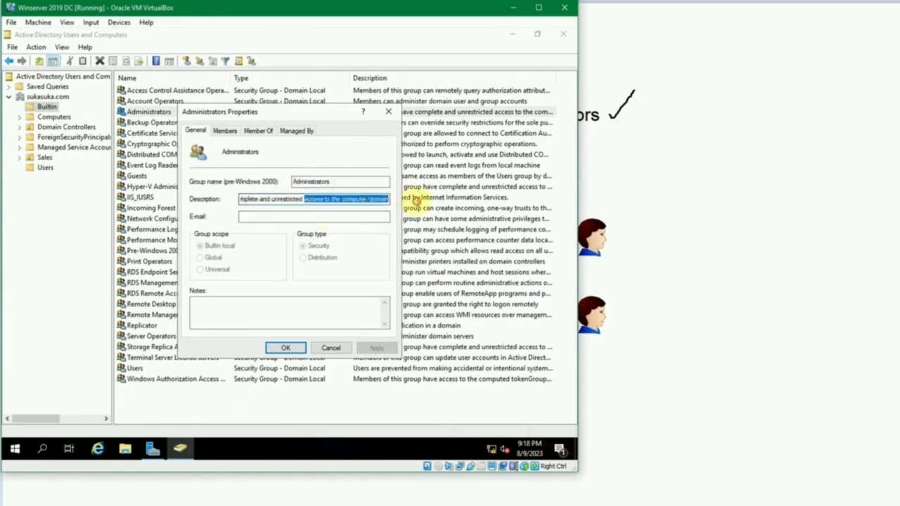
click(341, 200)
drag(276, 200, 221, 199)
click(309, 199)
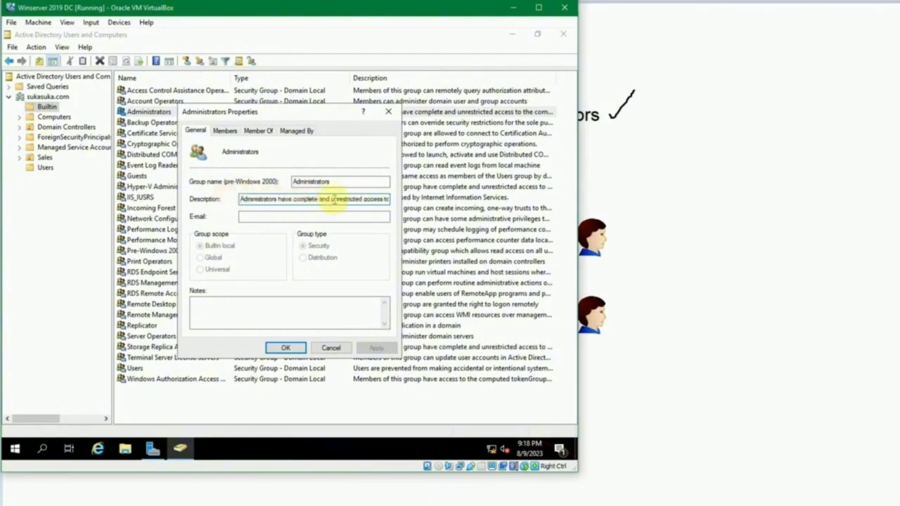
drag(336, 199, 422, 201)
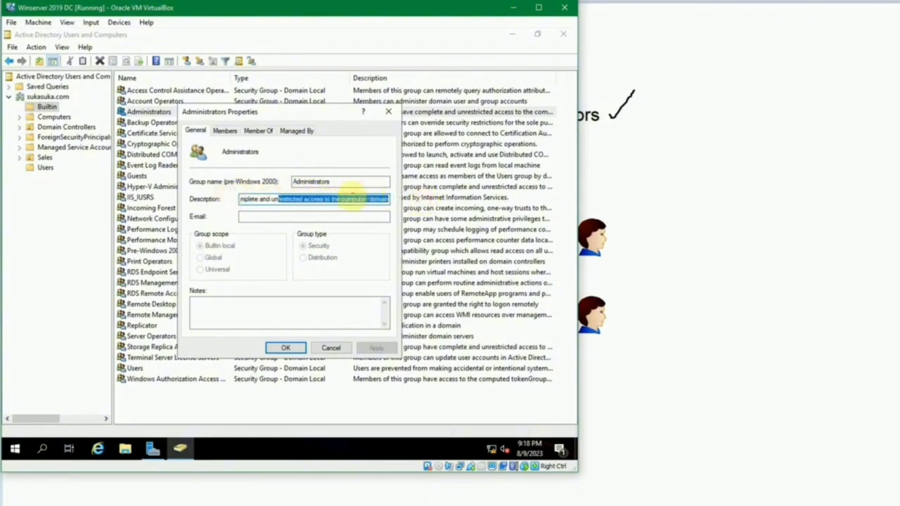
click(357, 200)
double_click(375, 199)
click(335, 199)
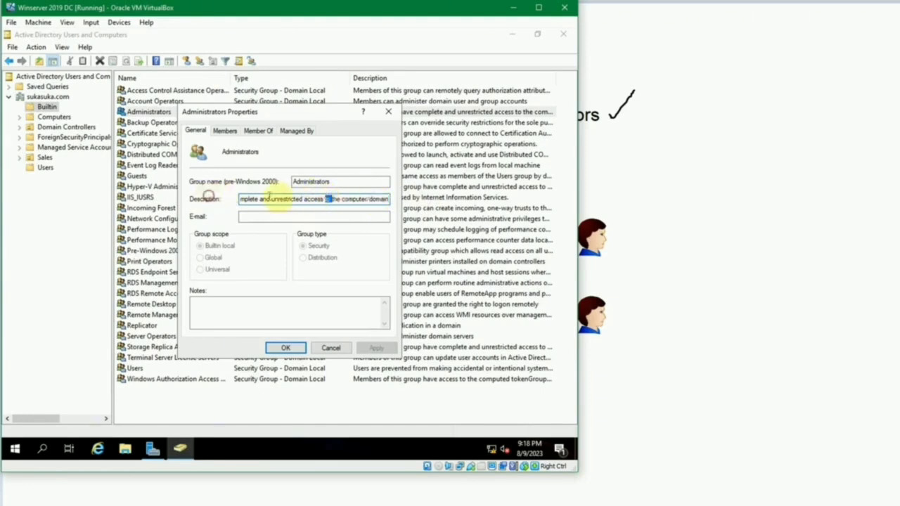
drag(279, 199, 217, 200)
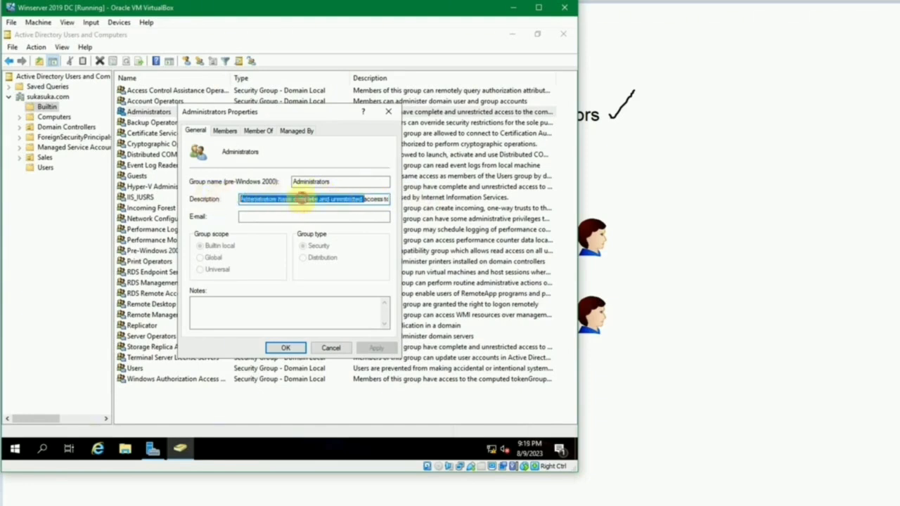
click(302, 198)
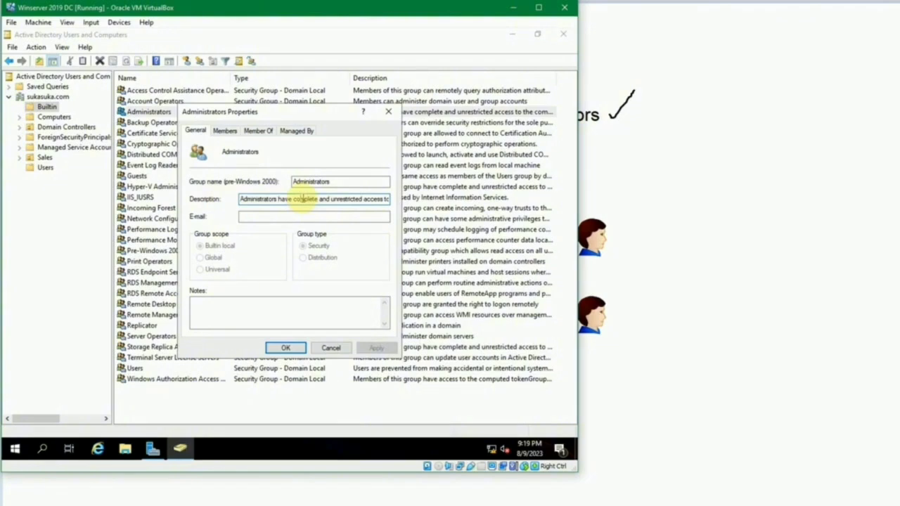
drag(319, 199, 403, 199)
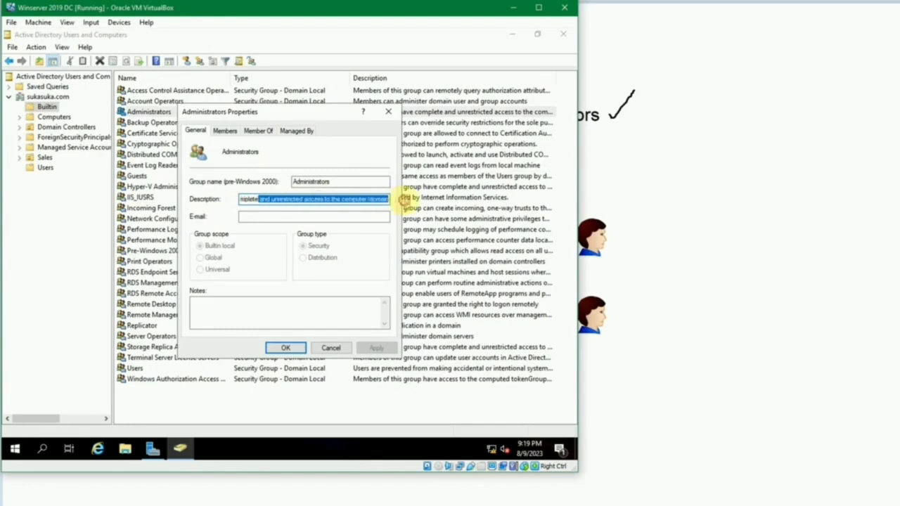
double_click(374, 199)
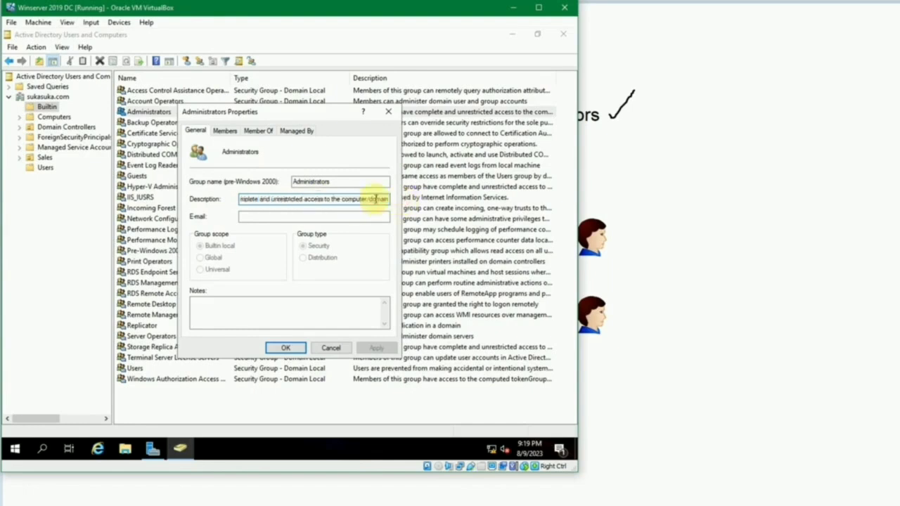
double_click(360, 201)
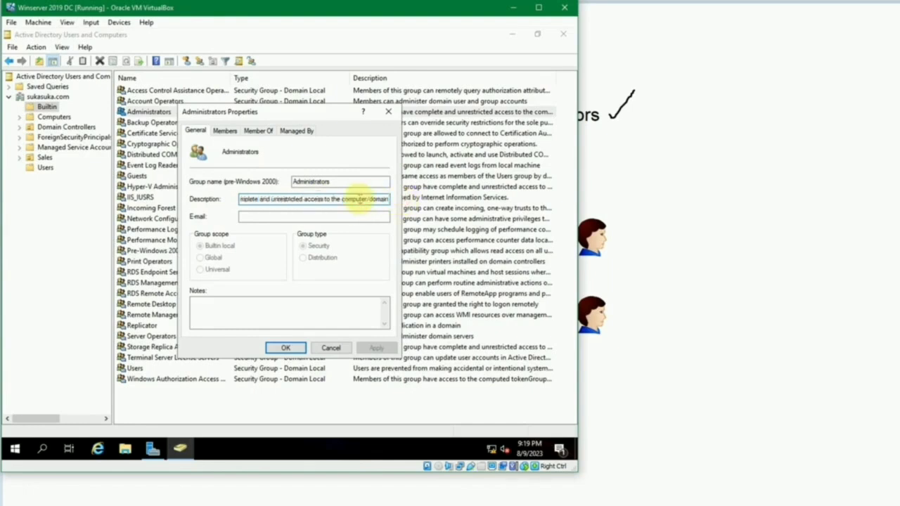
click(331, 347)
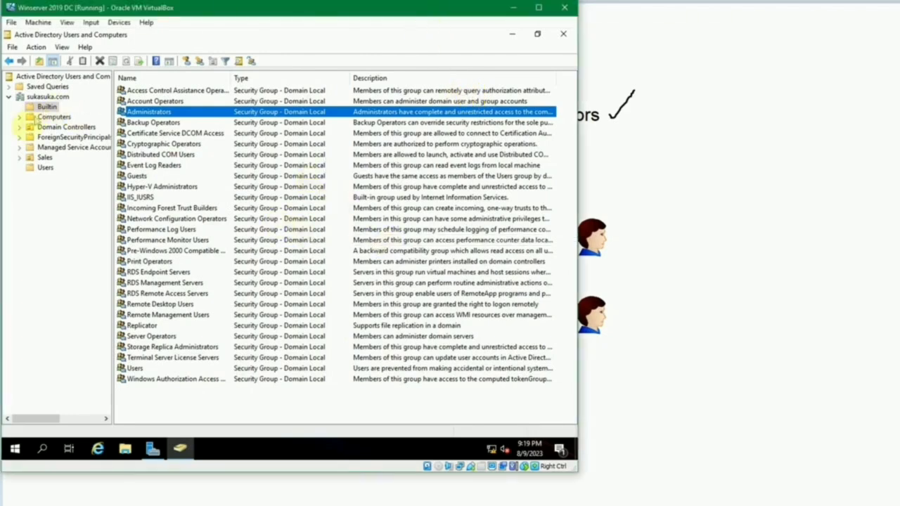
Step: Check the Sales OU user's Member Of tab, which lists only Domain Users, and cancel
click(43, 167)
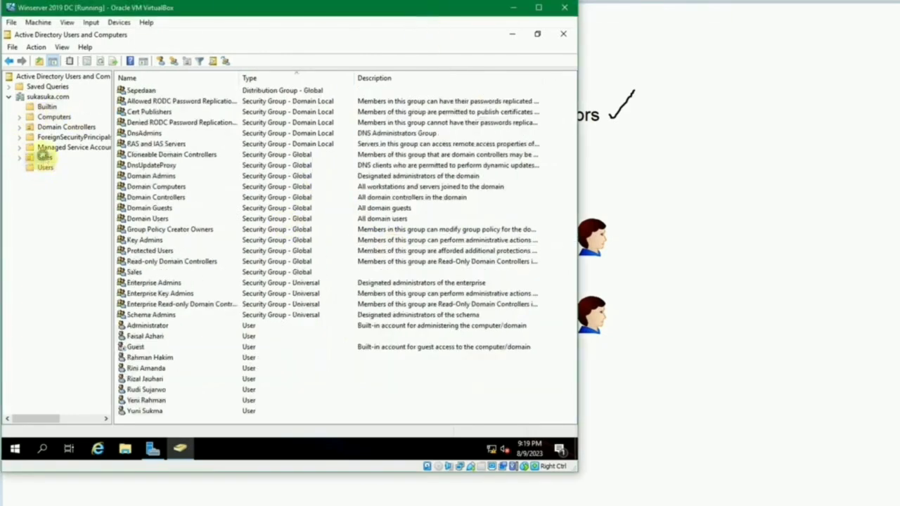
click(45, 158)
click(150, 114)
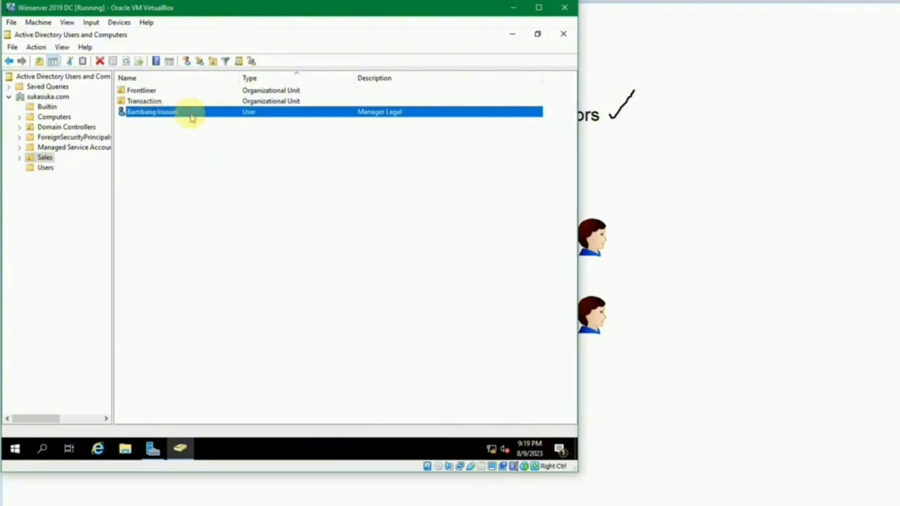
double_click(274, 112)
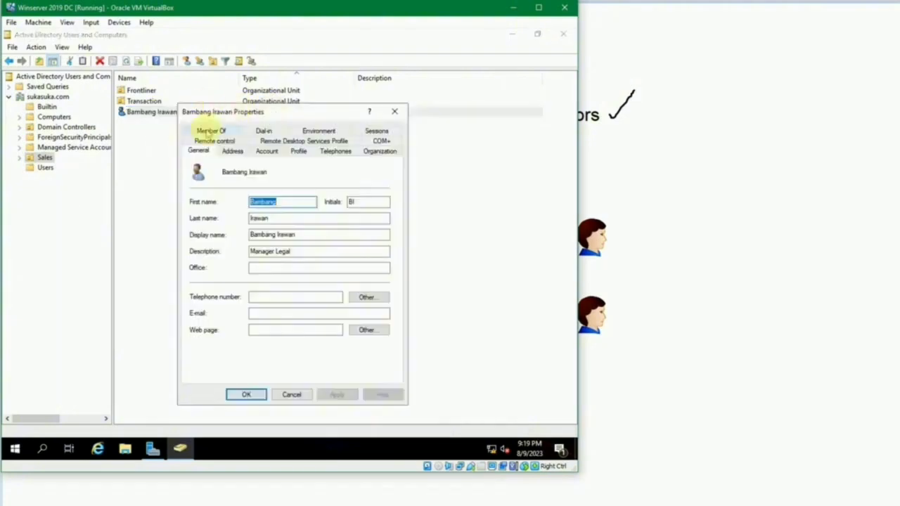
click(211, 131)
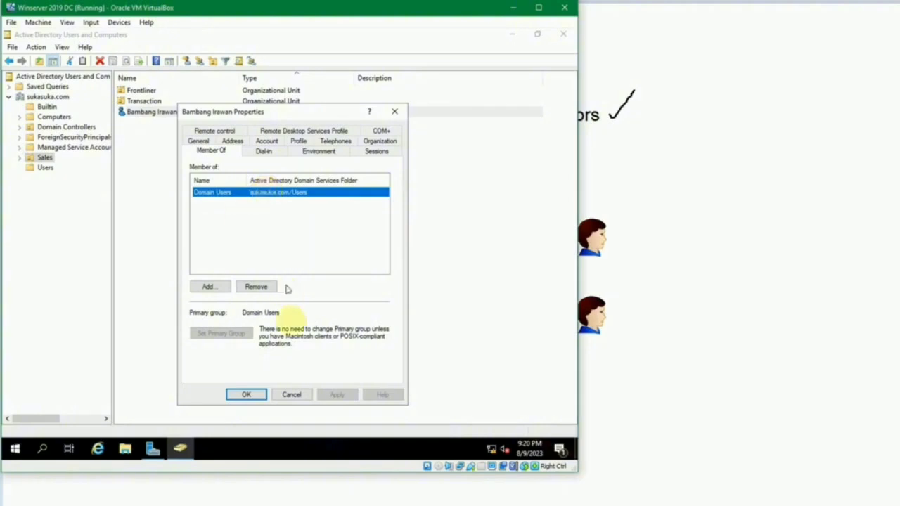
click(293, 394)
Step: Bring the Windows 10 VM forward and dismiss its lock screen
mouse_move(398, 503)
click(476, 468)
click(346, 269)
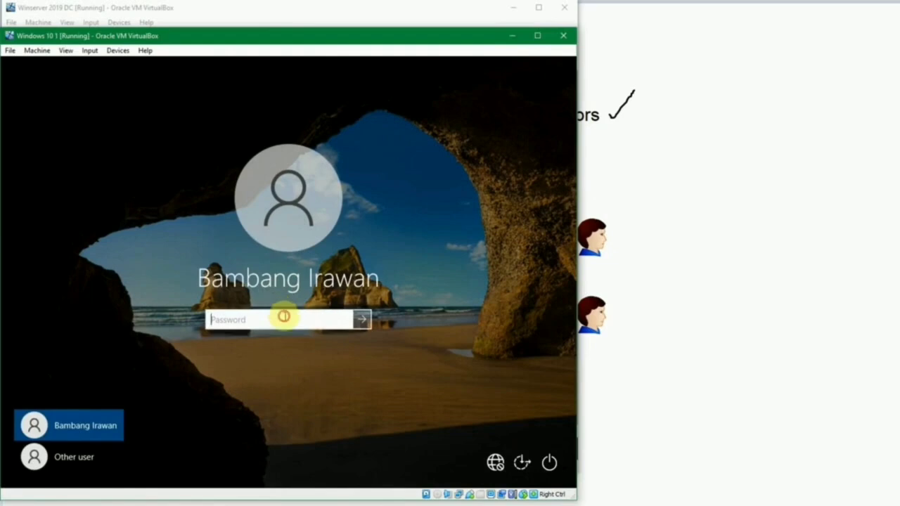
Step: Sign in to Windows 10 as the Sales user with the account password and browse the app list
text(••••••••)
key(Return)
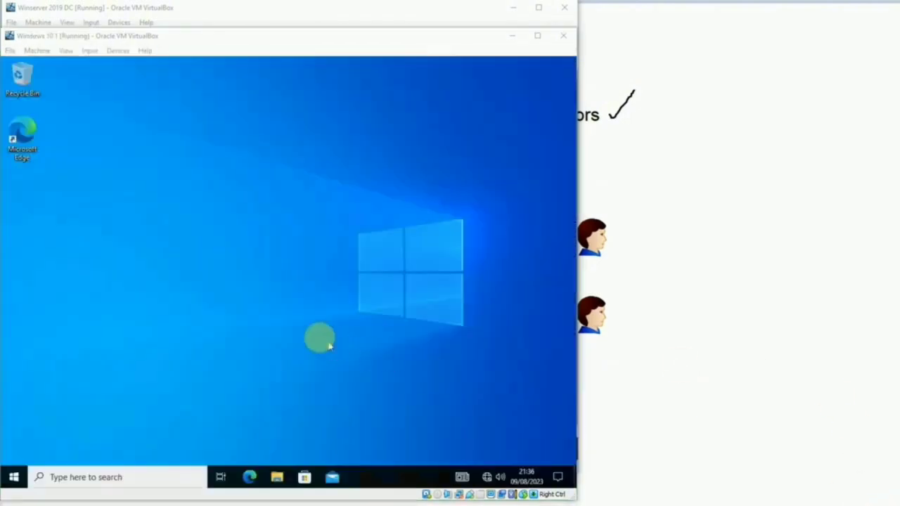
click(14, 477)
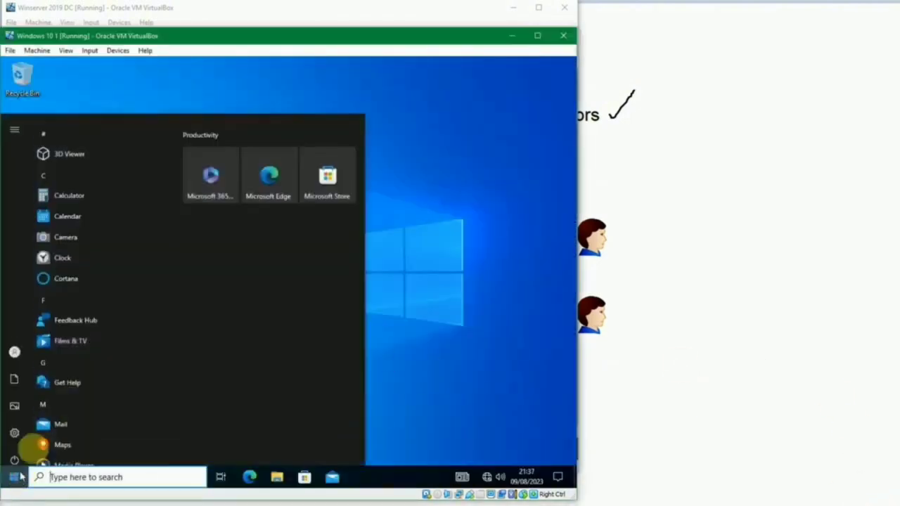
scroll(144, 309, down, 15)
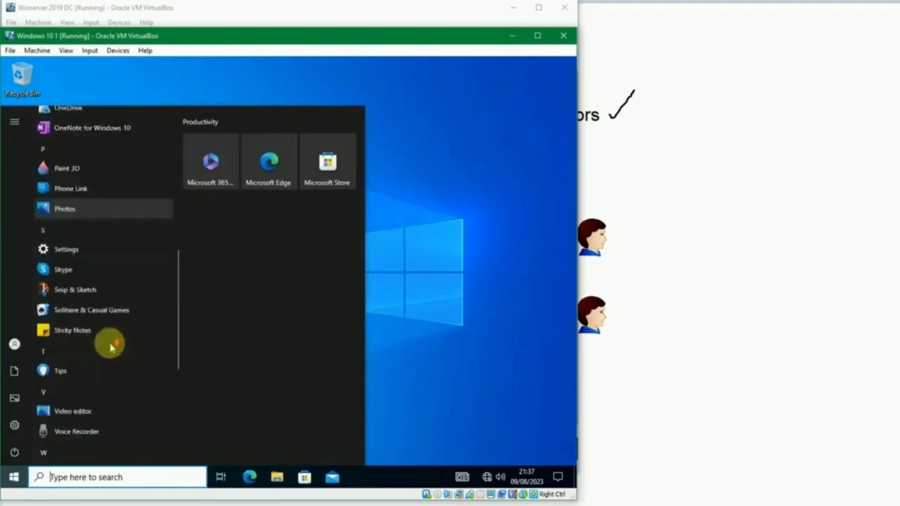
click(445, 287)
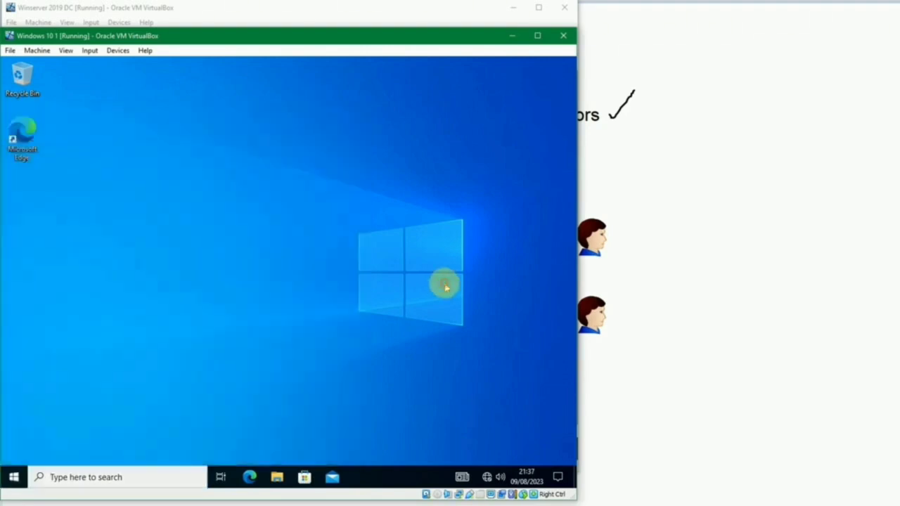
Step: Start a Windows search for 'view adv'
key(super)
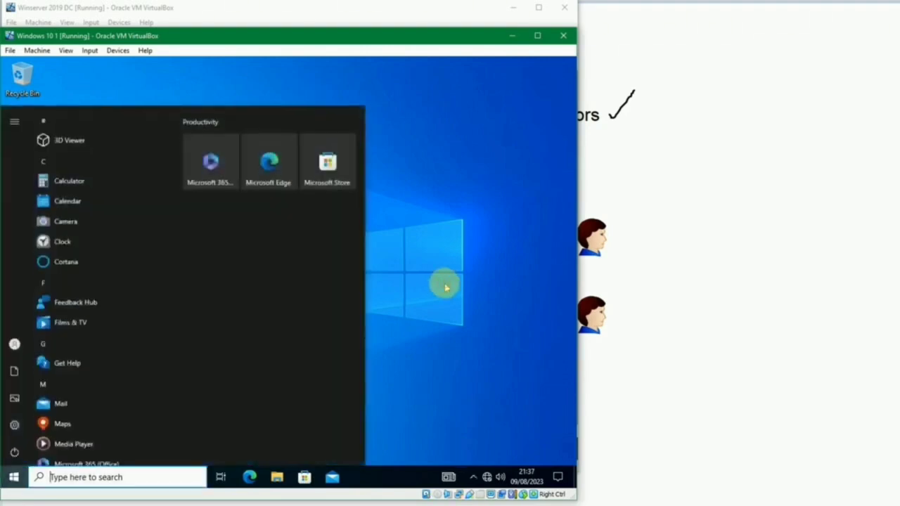
text(view ada)
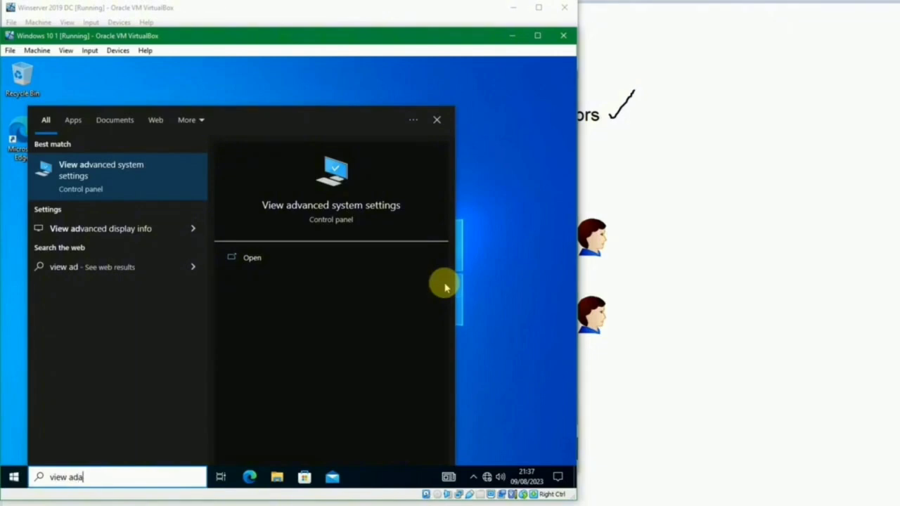
key(BackSpace)
Step: Complete the 'view adv' search and open View advanced system settings, triggering the admin prompt
text(v)
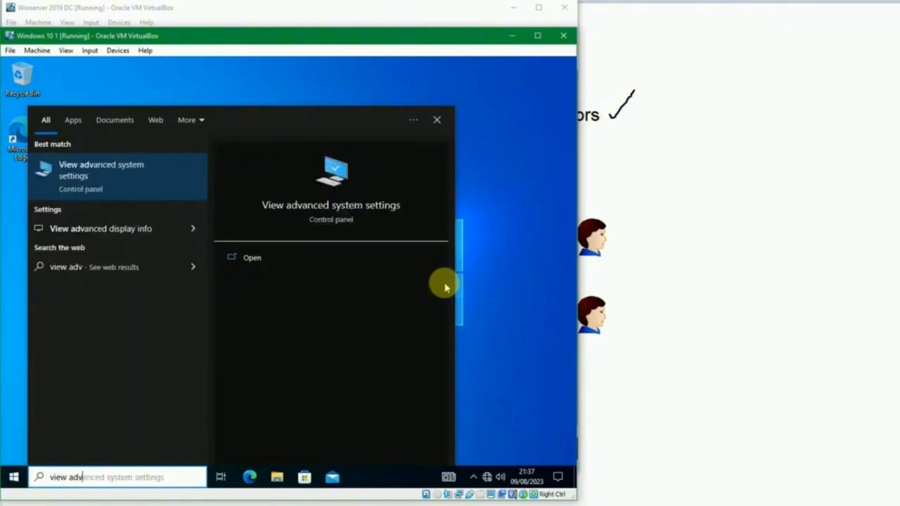
click(157, 171)
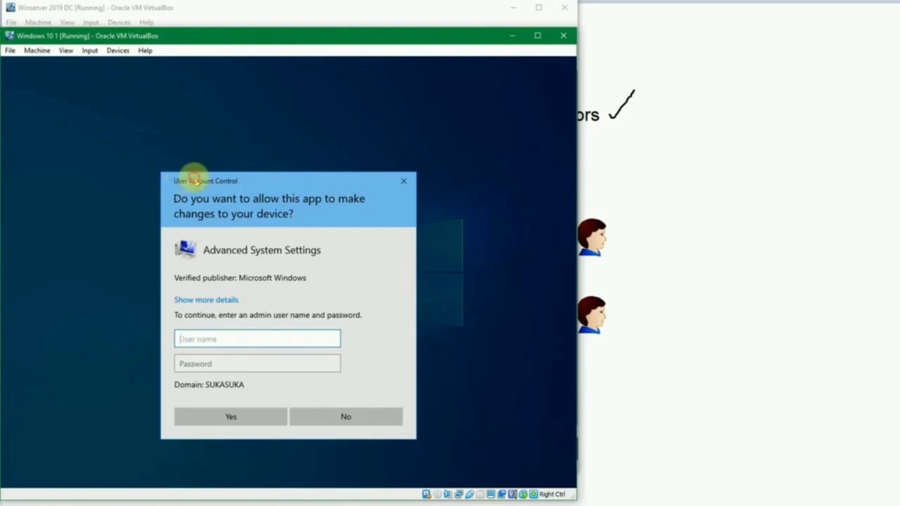
drag(194, 182, 188, 162)
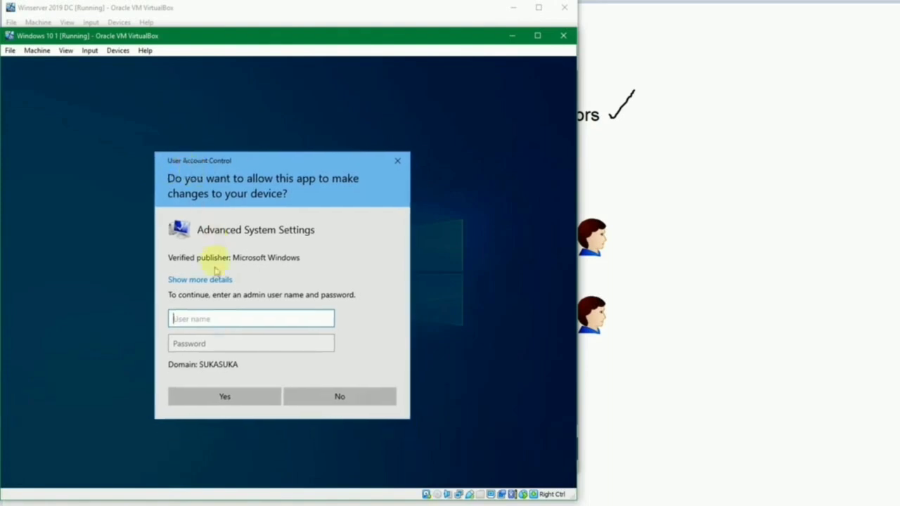
Step: Enter .\user with the account password in the admin prompt, then retype the password after rejection
text(.\)
key(BackSpace)
key(BackSpace)
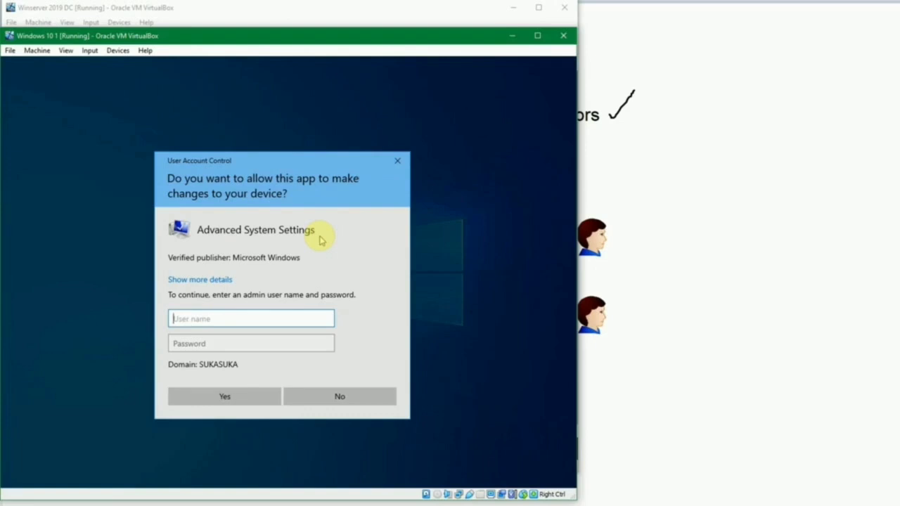
text(.\user)
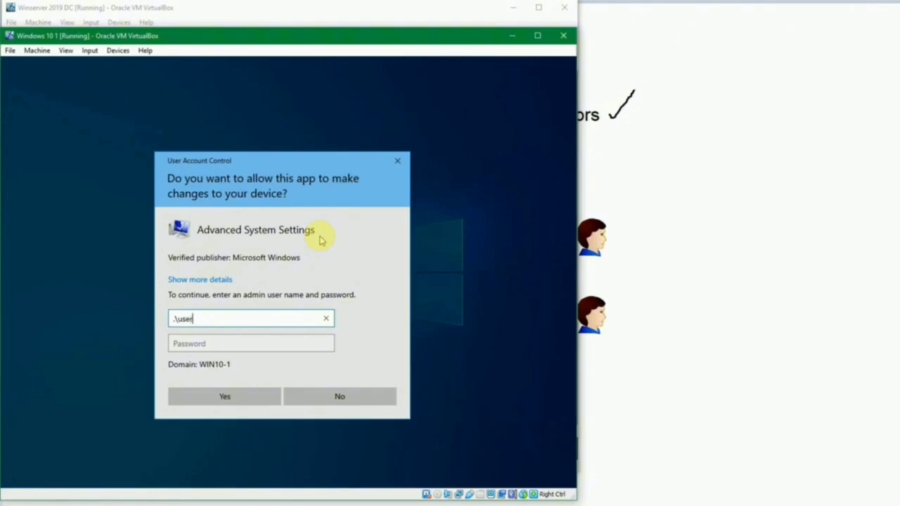
key(Tab)
text(*****)
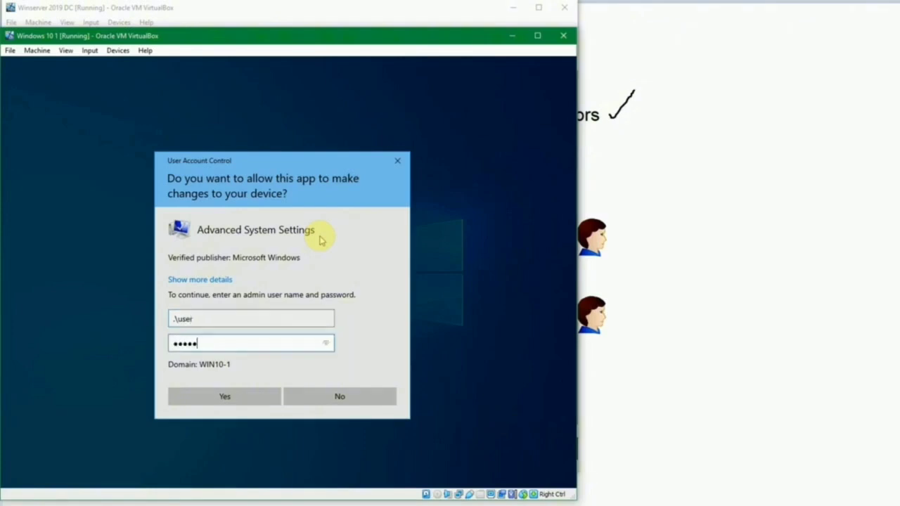
key(Return)
text(*******)
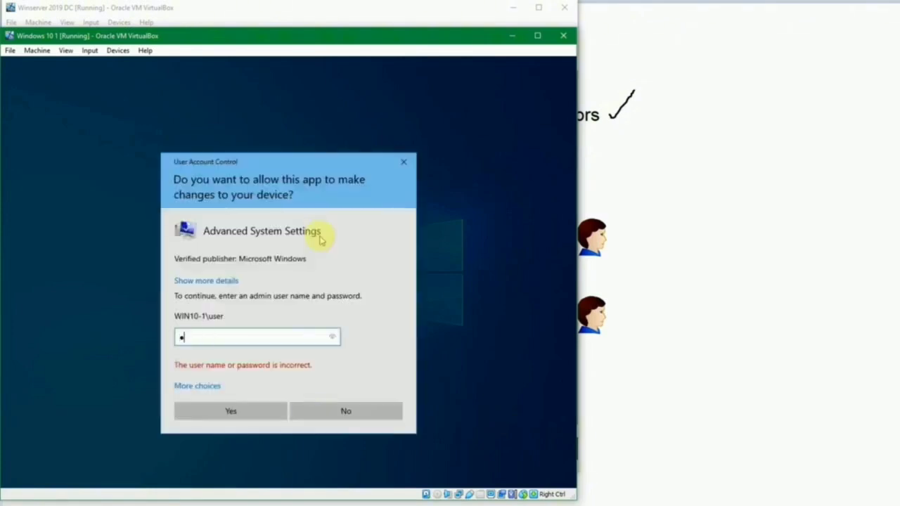
key(Return)
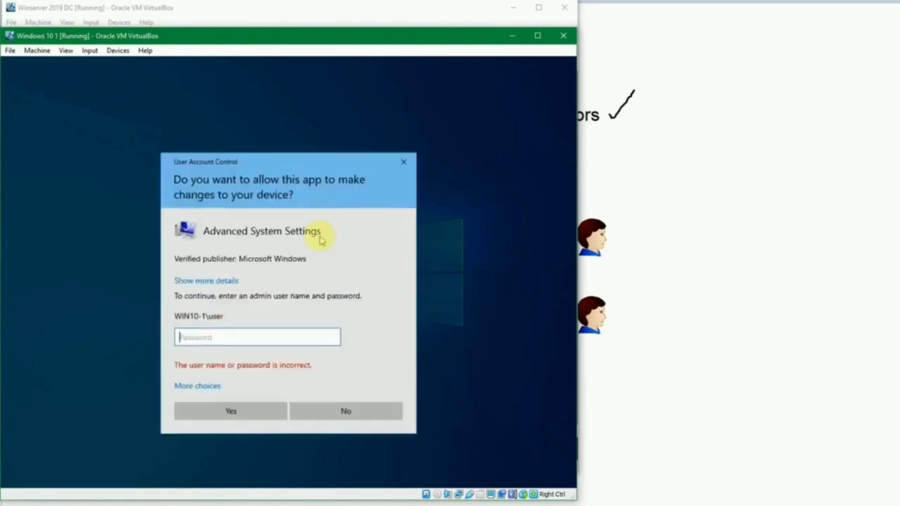
text(******)
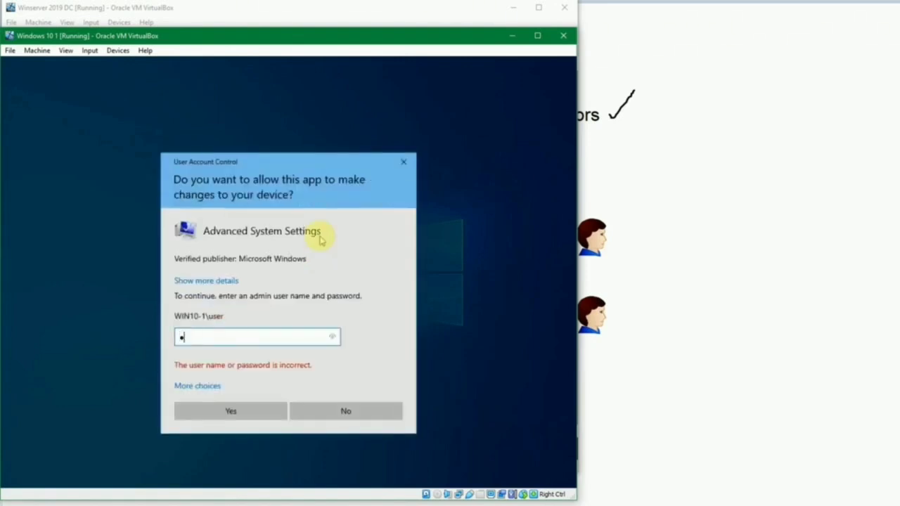
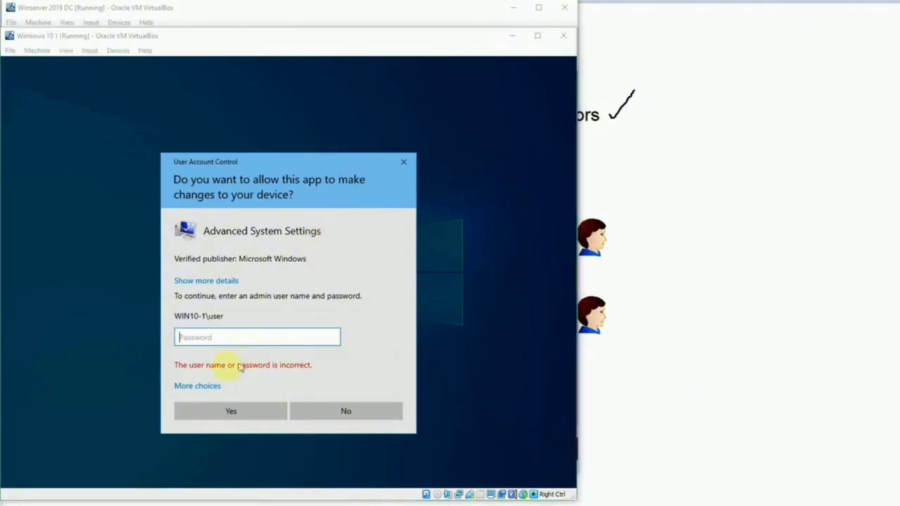
Step: Elevate System Properties with the local .\test admin account's password, then close it
click(197, 385)
click(271, 428)
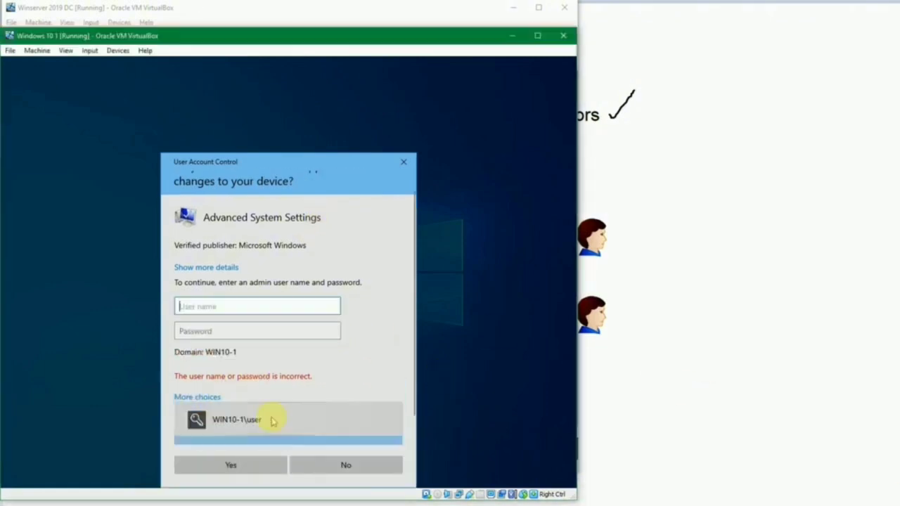
text(.	est)
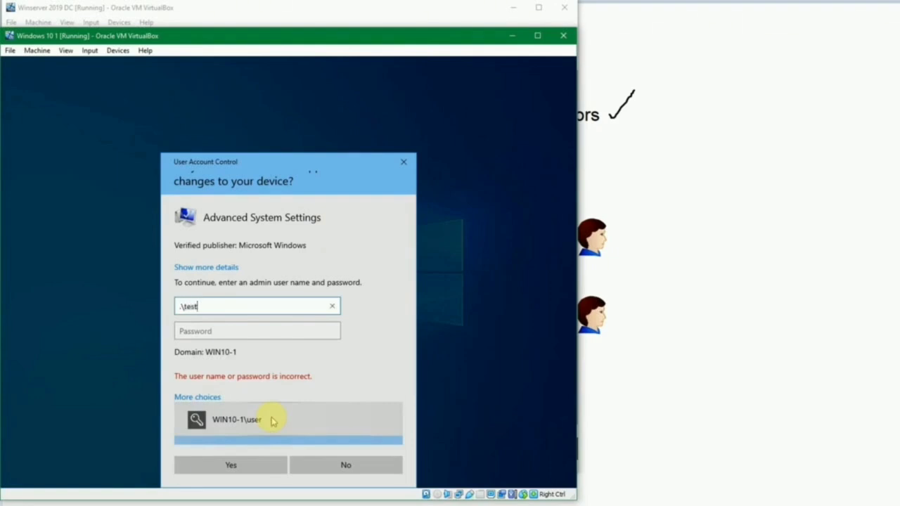
key(Tab)
text(•••••••)
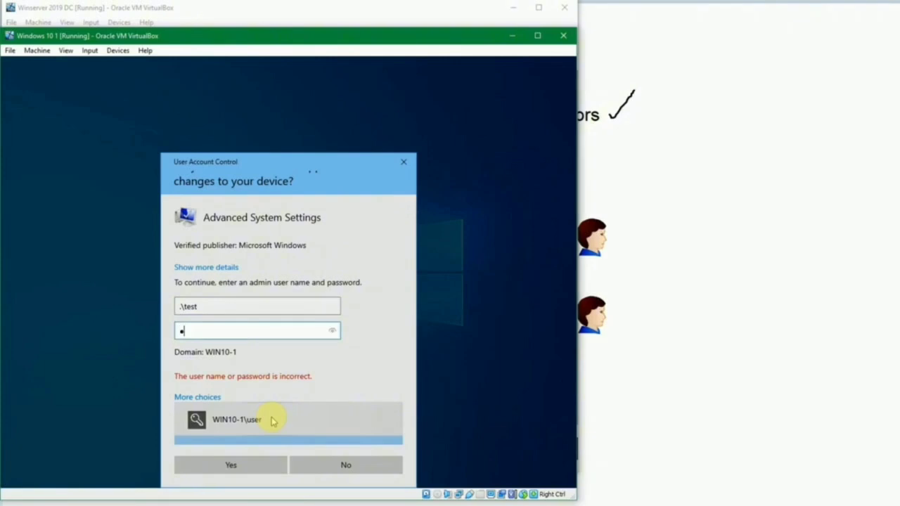
key(Return)
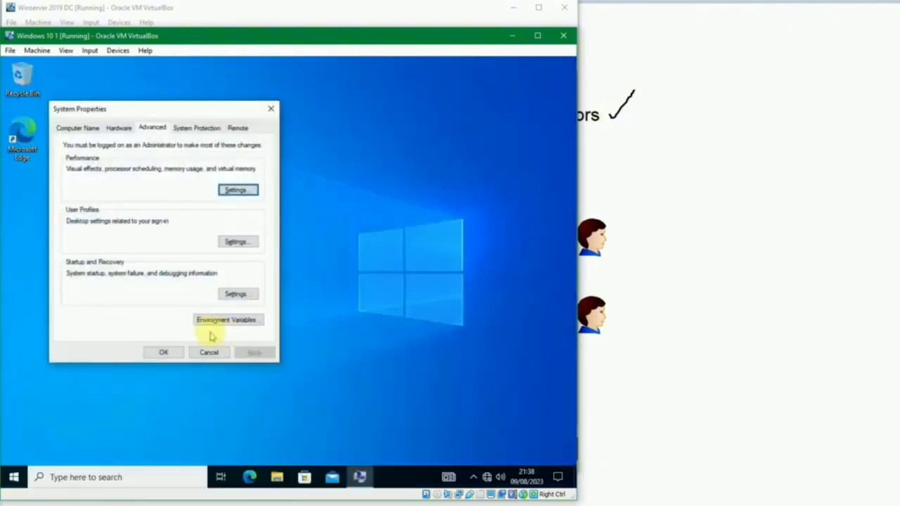
click(164, 352)
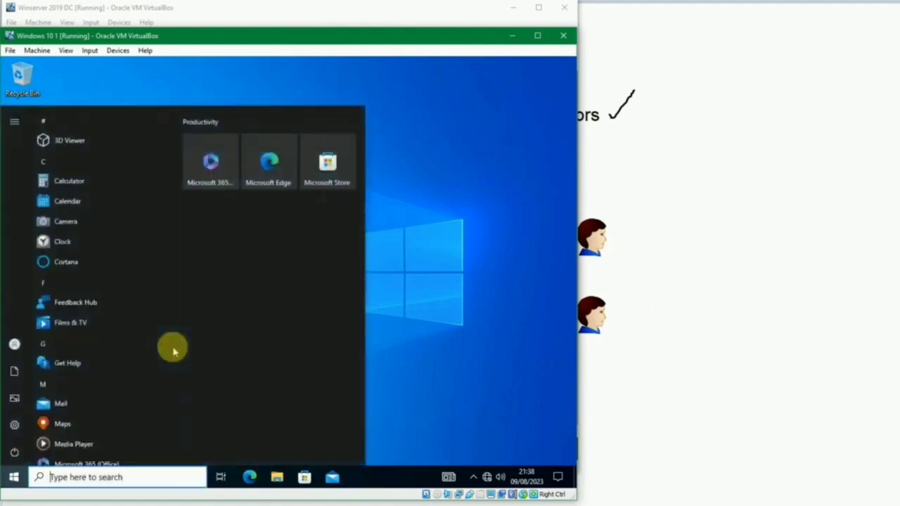
Step: Retry 'view' advanced system settings with the domain user's credentials and decline after the refusal
text(view)
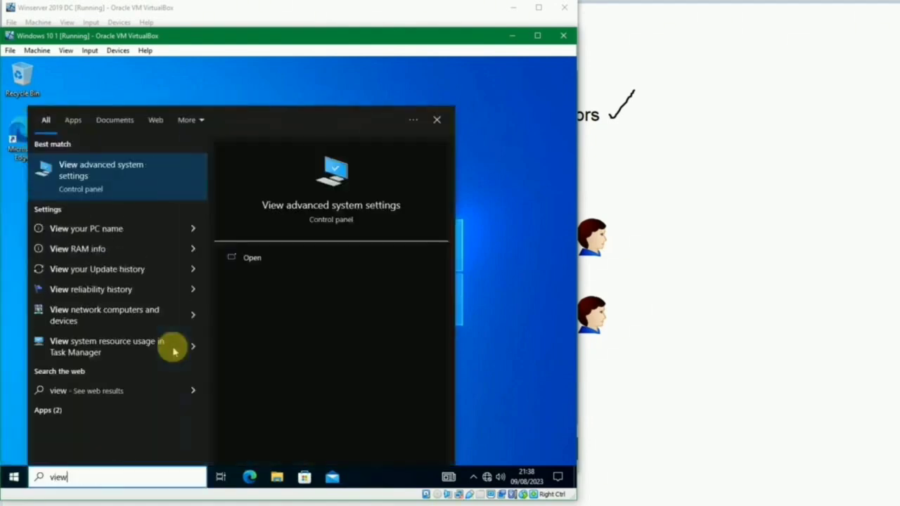
key(Return)
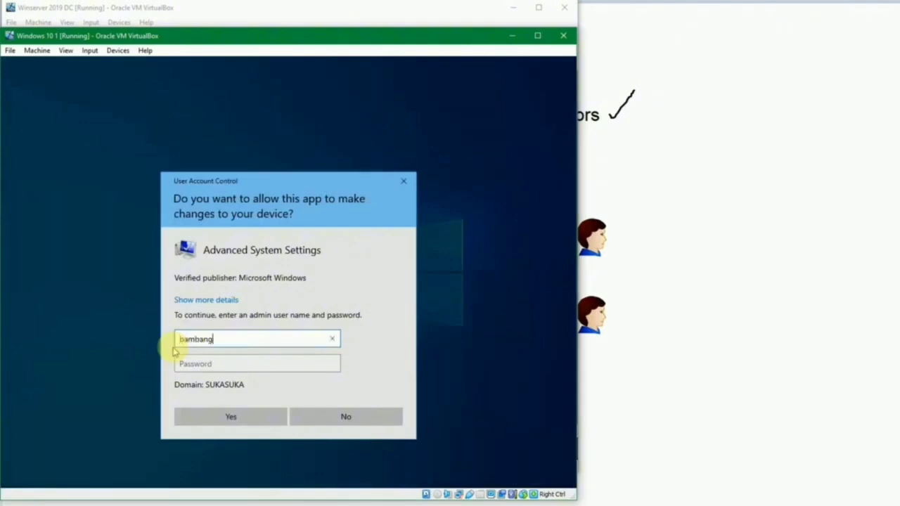
key(Tab)
text(***)
key(Return)
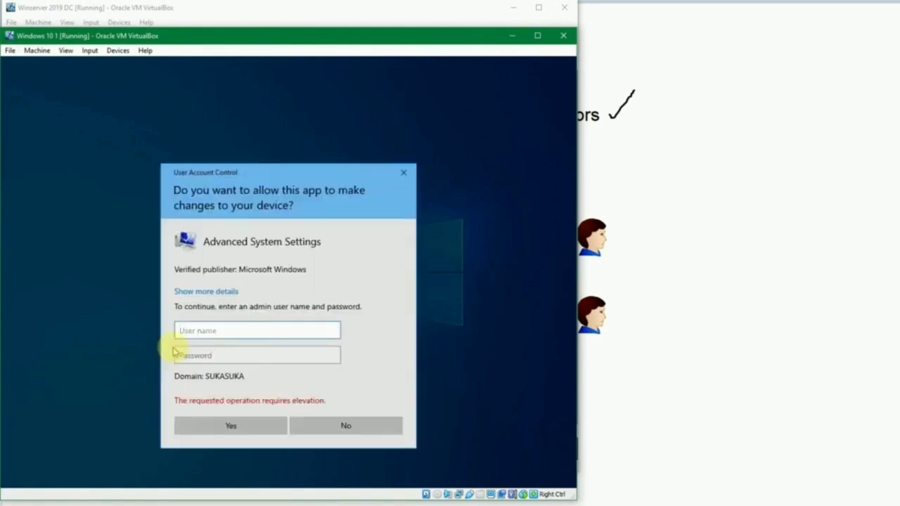
click(344, 426)
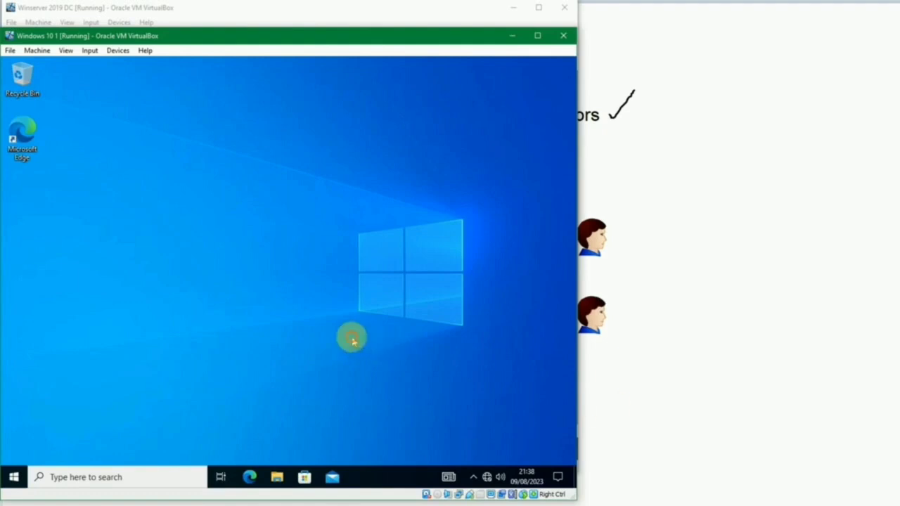
Step: Launch Computer Management and list the users under Local Users and Groups
key(super)
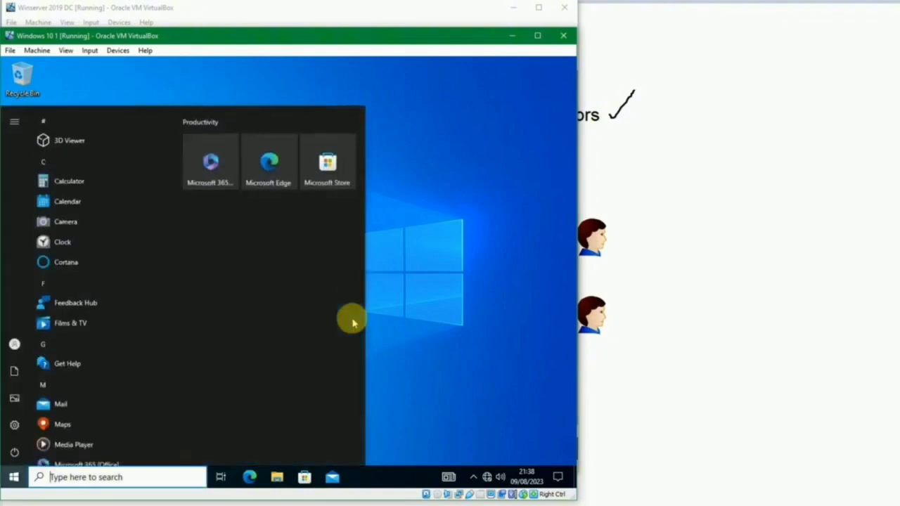
text(computer)
key(Return)
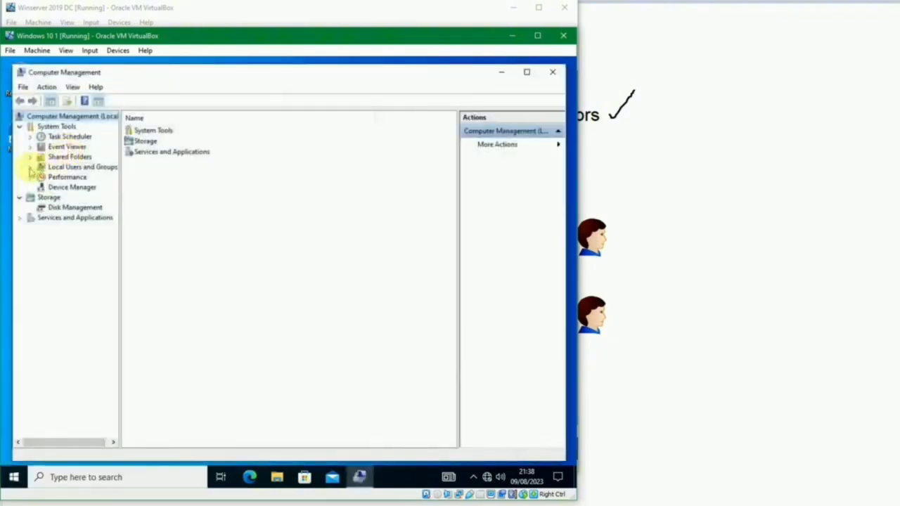
click(31, 167)
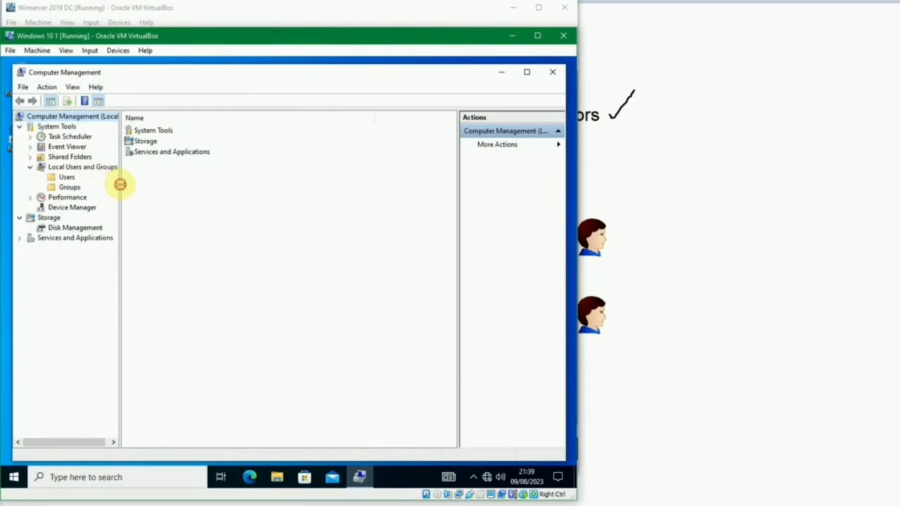
drag(120, 184, 160, 186)
click(67, 178)
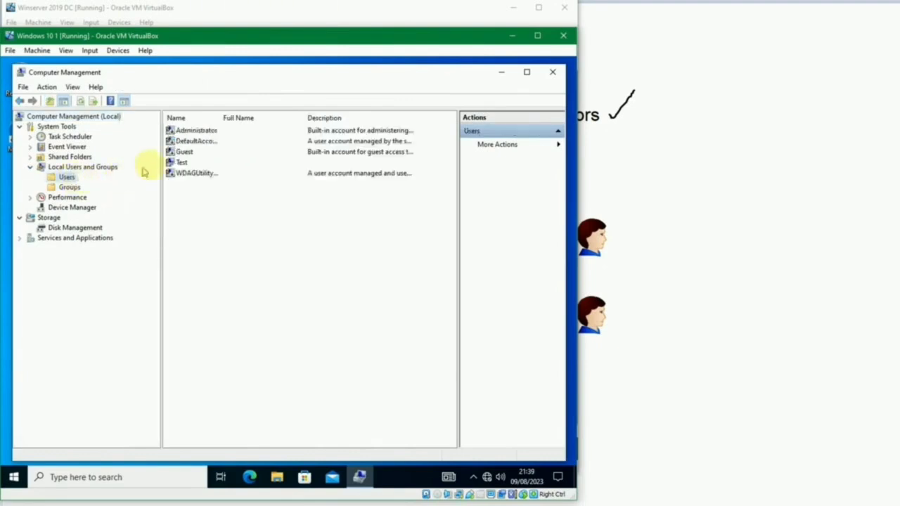
Step: Open the Test user's Member Of tab, showing its Administrators membership
click(178, 162)
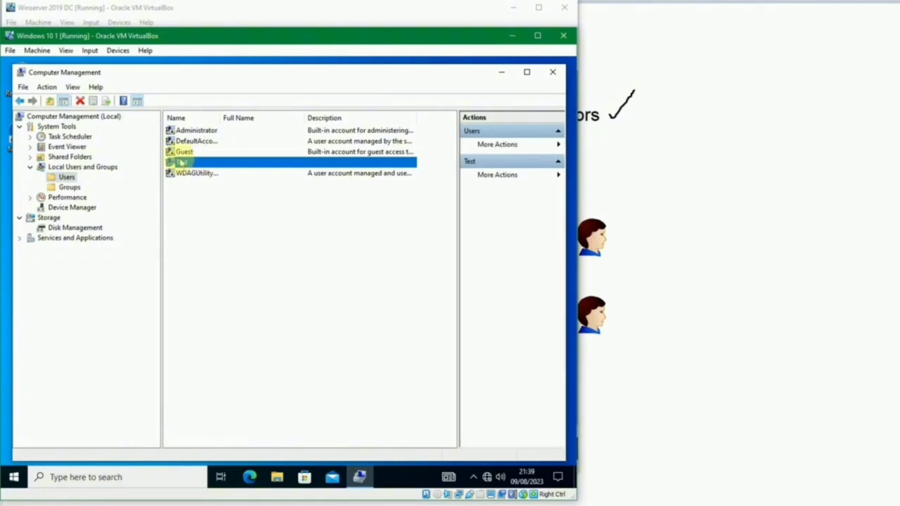
double_click(178, 162)
click(224, 162)
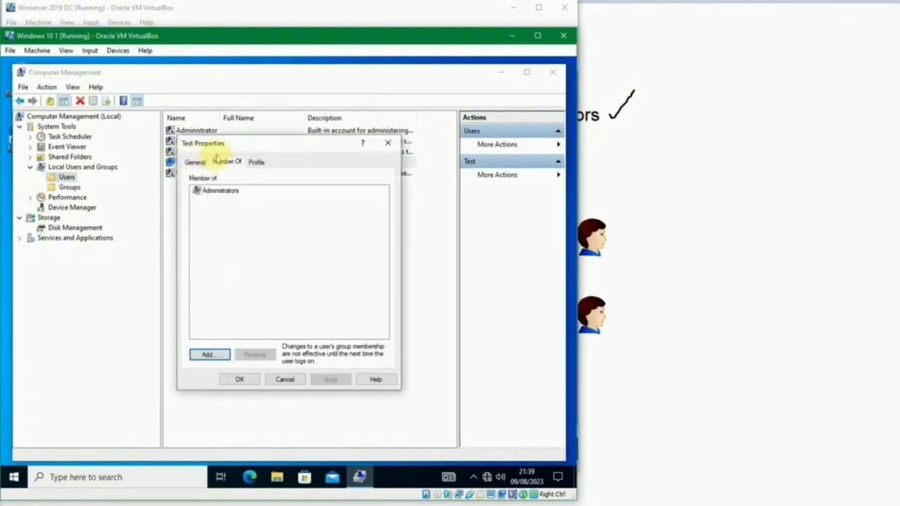
click(221, 192)
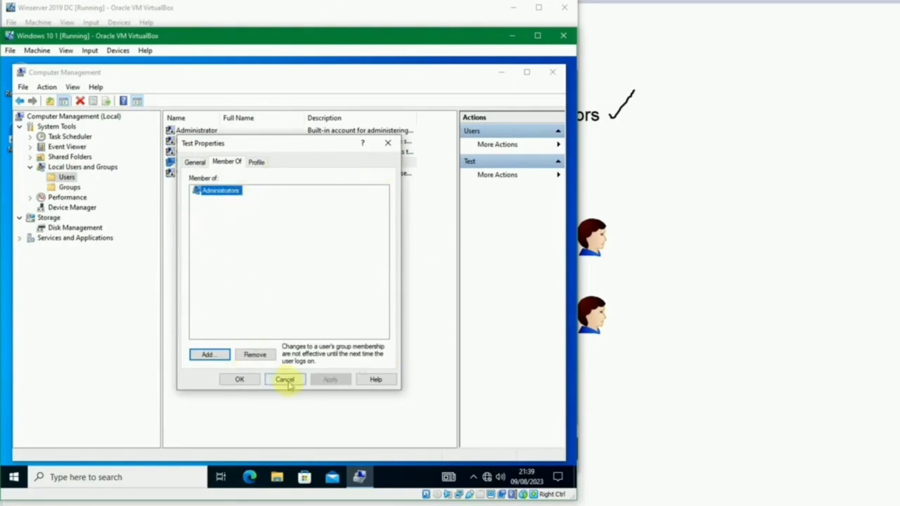
Step: Cancel Test's properties, browse local groups like Administrators and Remote Desktop Users, then close Computer Management
click(285, 380)
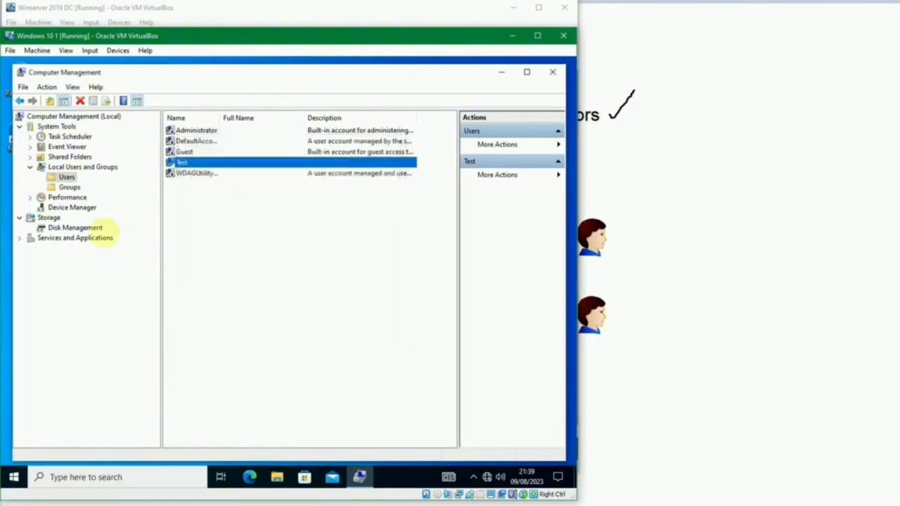
click(68, 187)
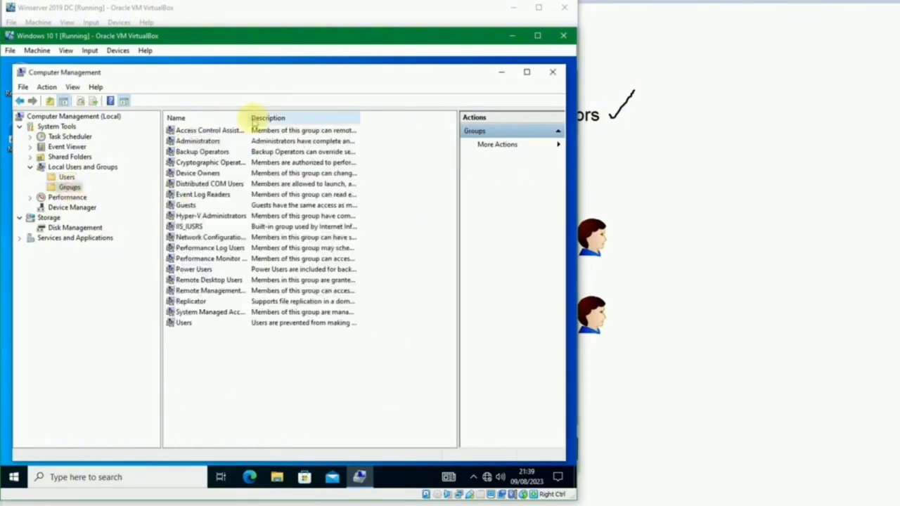
drag(246, 117, 307, 114)
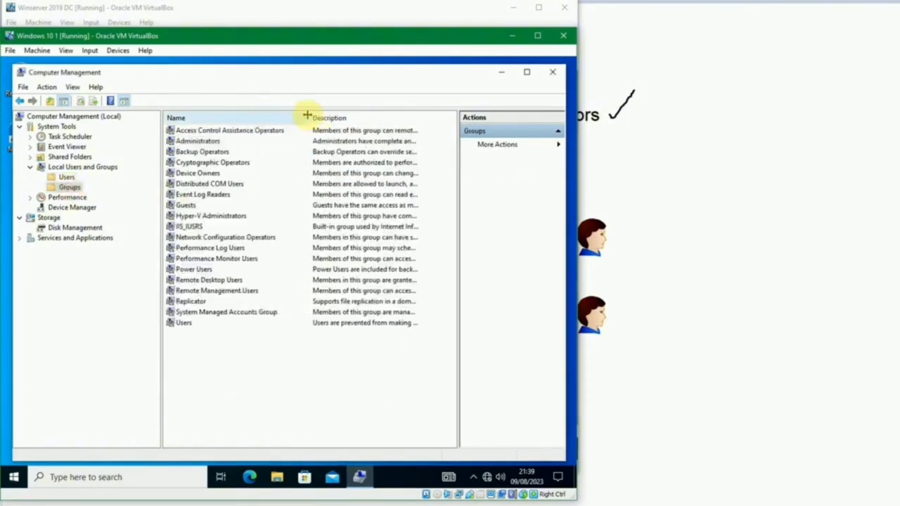
click(197, 204)
click(198, 141)
click(204, 280)
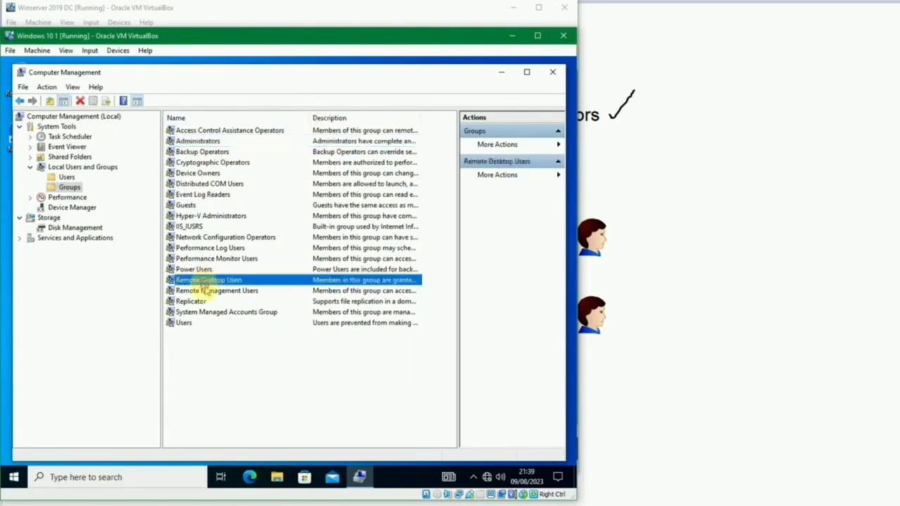
click(186, 325)
click(202, 142)
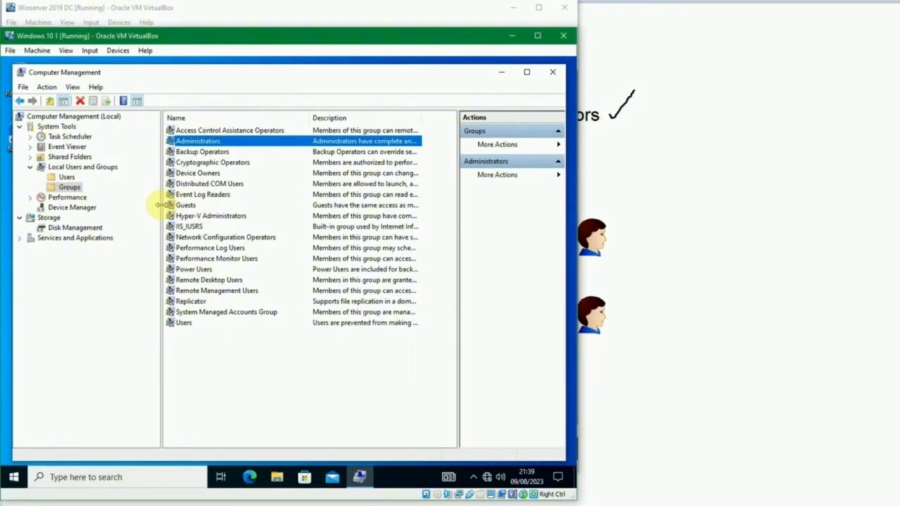
click(202, 195)
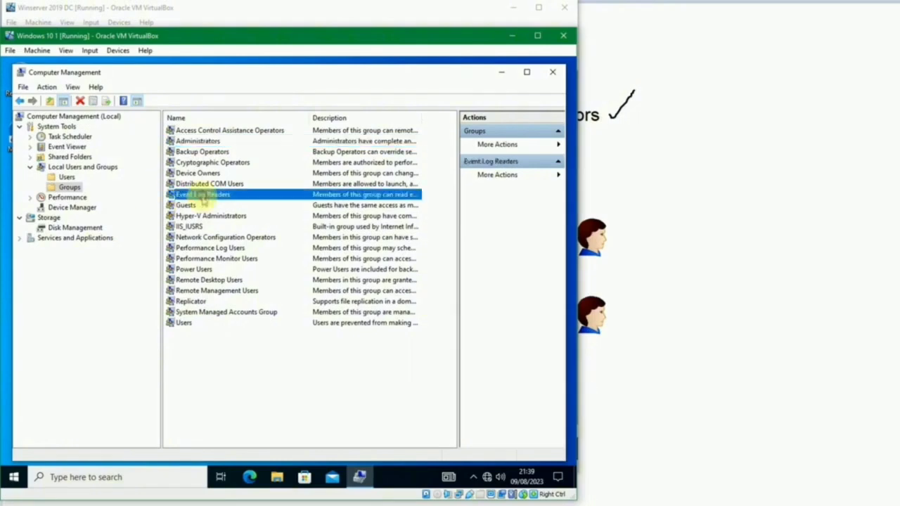
click(301, 238)
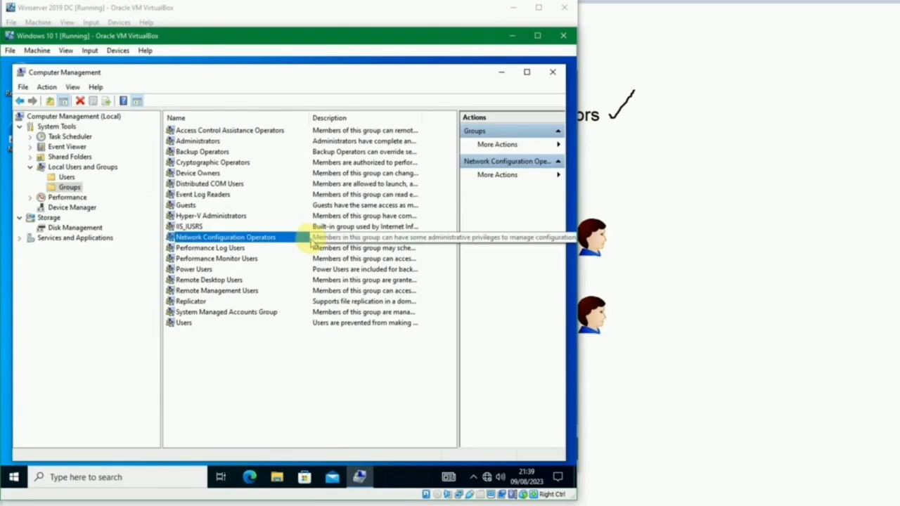
click(553, 72)
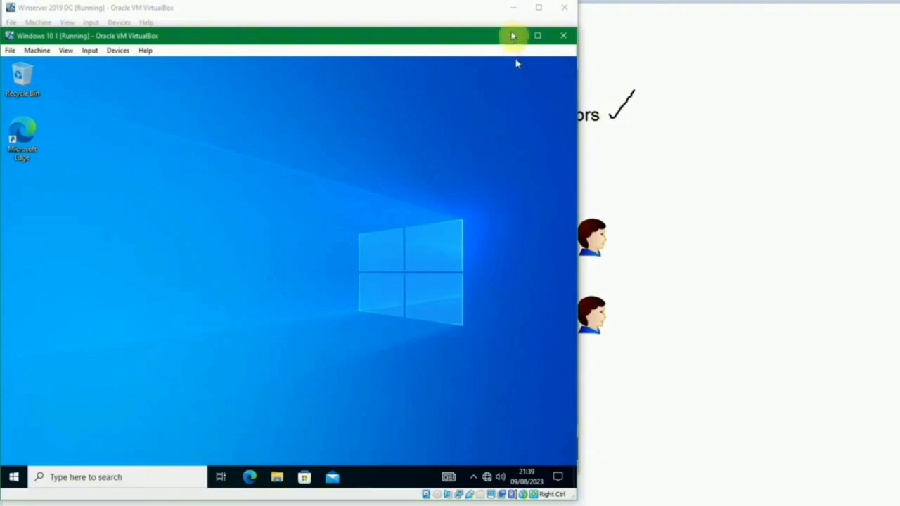
Step: On the domain controller, open the Administrator account's Member Of tab from the Users container
click(475, 22)
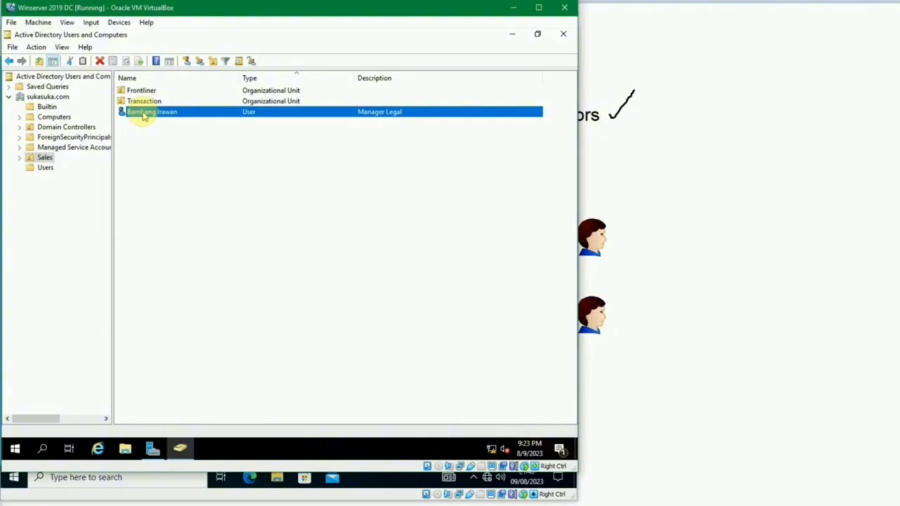
click(45, 168)
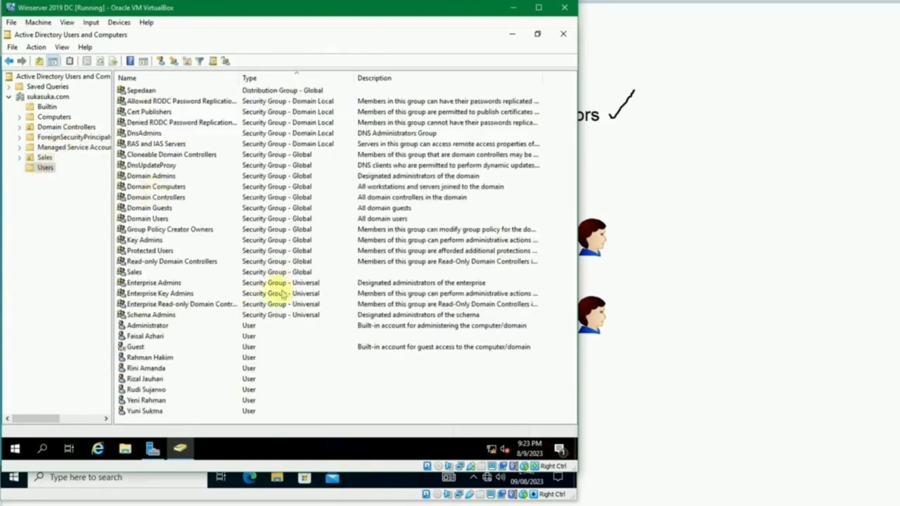
double_click(149, 325)
drag(282, 117, 161, 77)
click(101, 92)
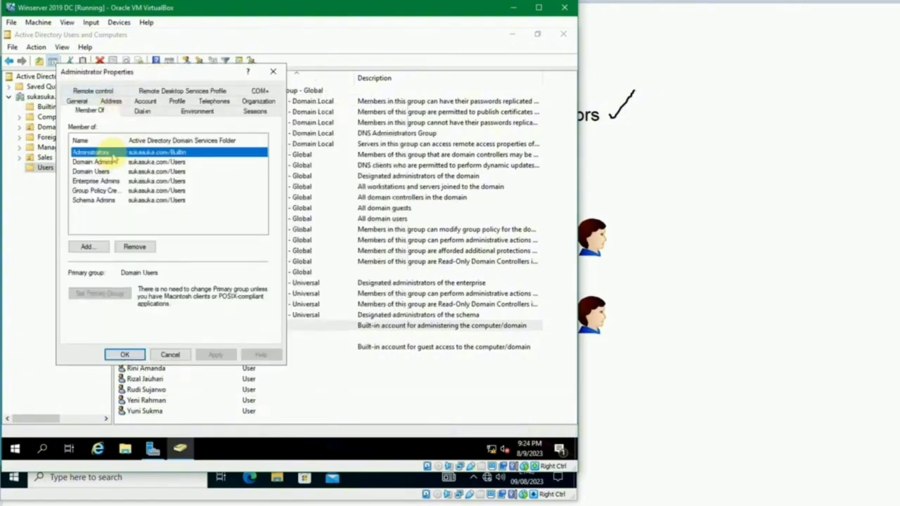
Step: Review Administrator's Domain Admins, Enterprise Admins, Group Policy Creator Owners and Schema Admins memberships, then set it aside
click(116, 163)
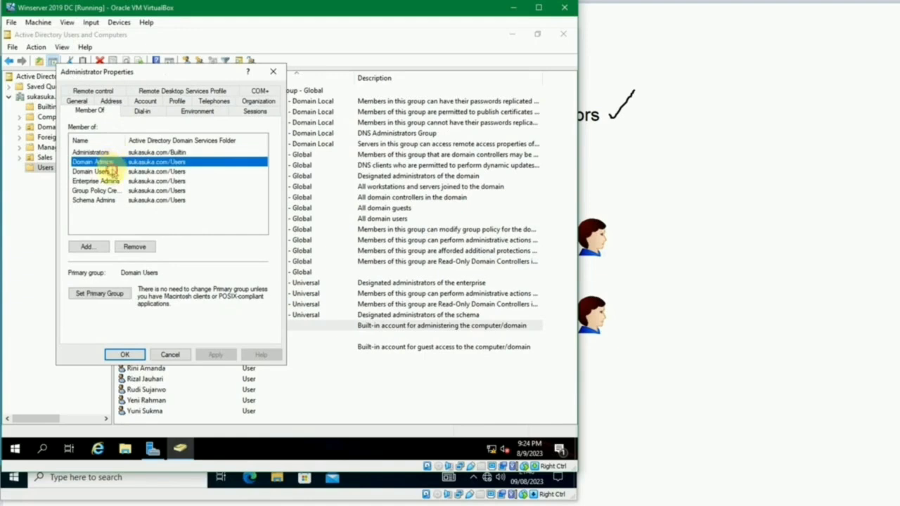
click(114, 171)
click(116, 182)
click(117, 191)
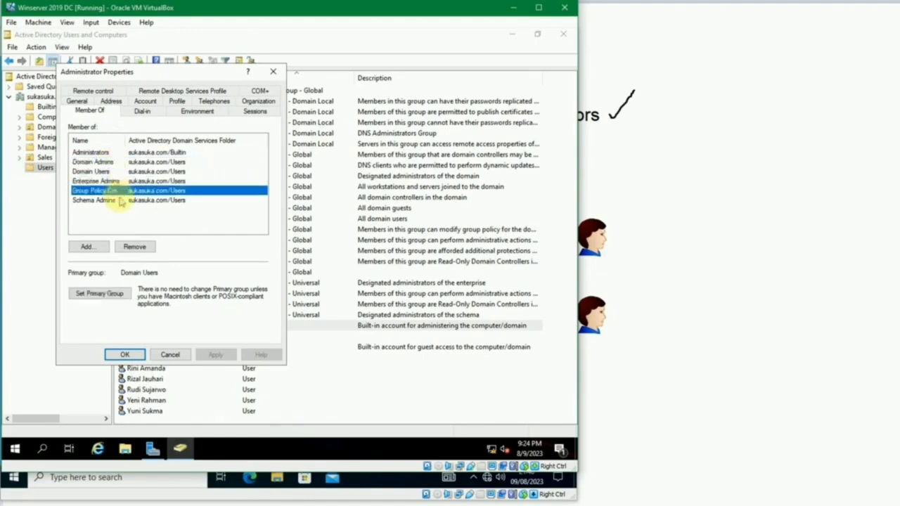
drag(124, 141, 160, 136)
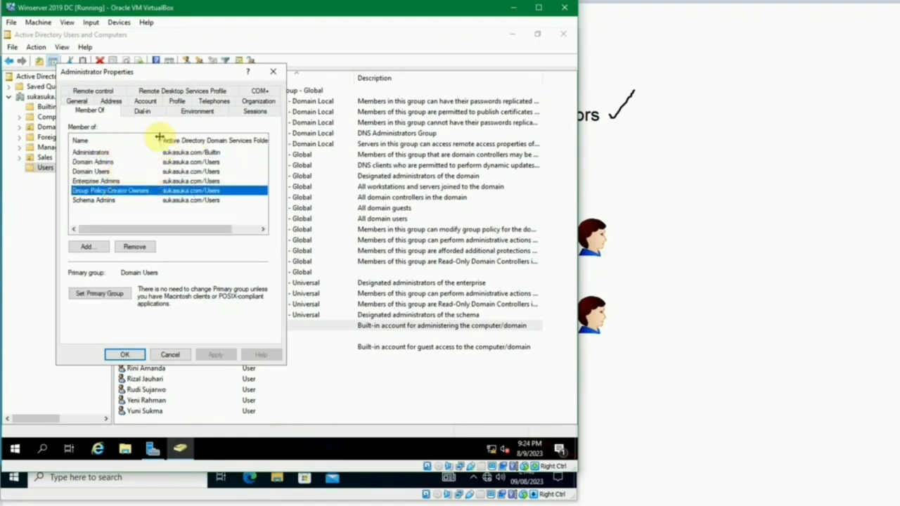
click(124, 202)
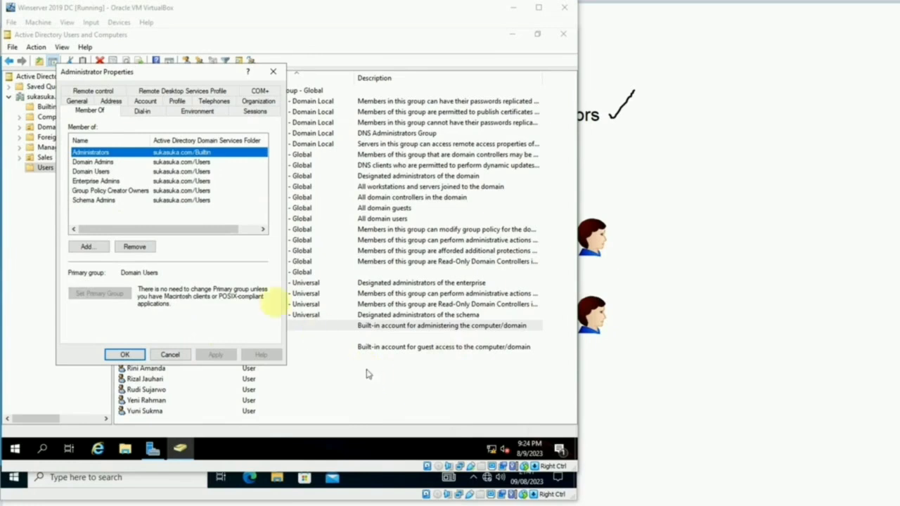
click(226, 249)
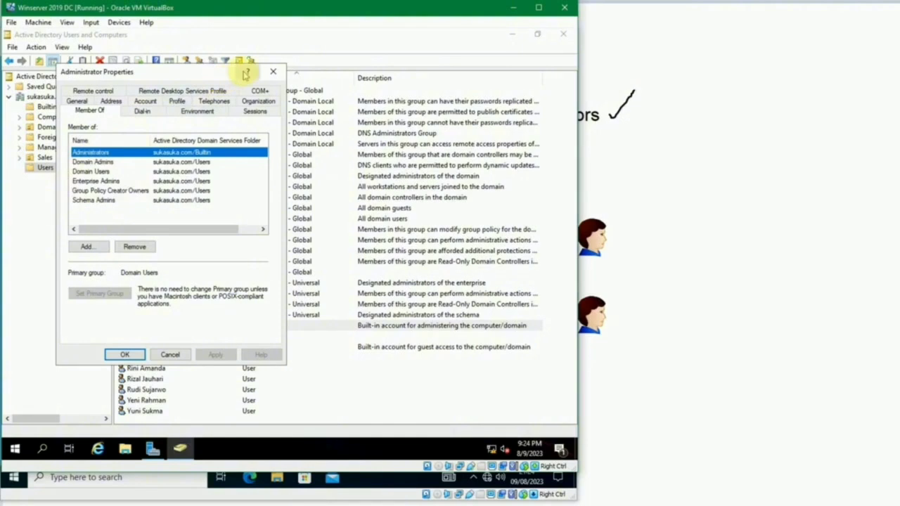
key(Escape)
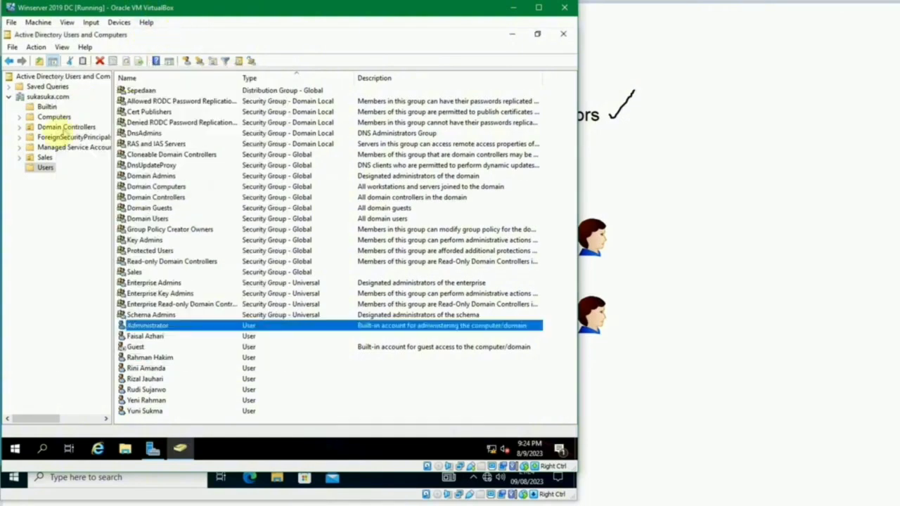
Step: Open the Sales user's Member Of tab beside the Administrator's properties
click(43, 157)
click(153, 112)
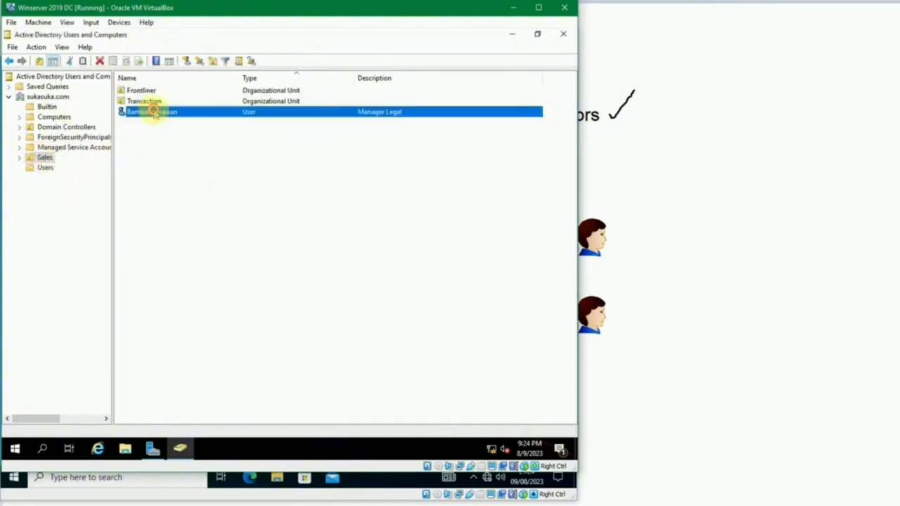
double_click(153, 112)
drag(197, 86, 352, 94)
key(alt+Tab)
key(alt+Tab)
key(alt+Tab)
key(alt+Tab)
key(alt+Tab)
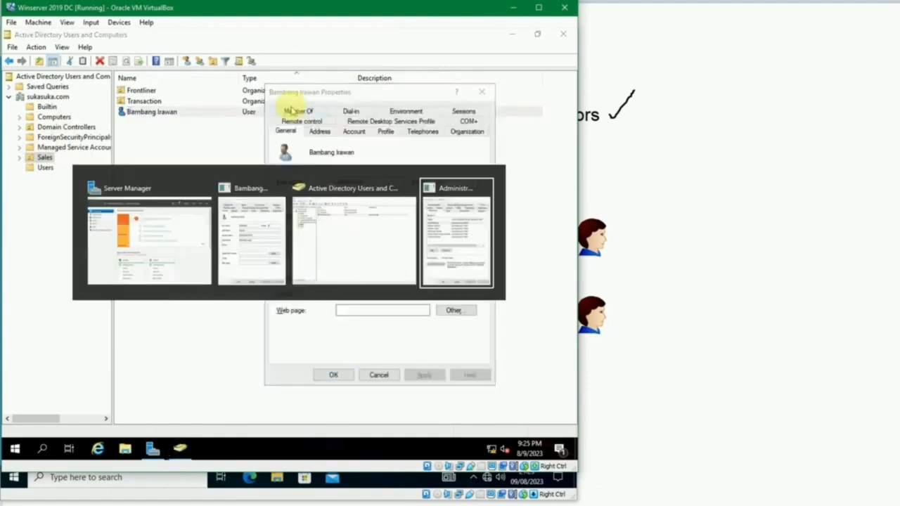
drag(326, 81, 343, 79)
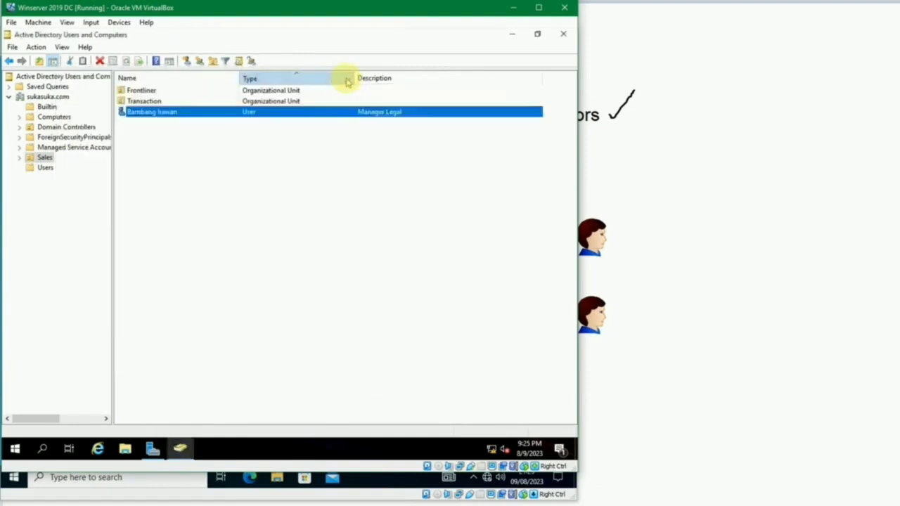
key(alt+Tab)
key(alt+Tab)
key(alt+Tab)
key(alt+Tab)
key(alt+Tab)
drag(336, 98, 365, 80)
click(341, 94)
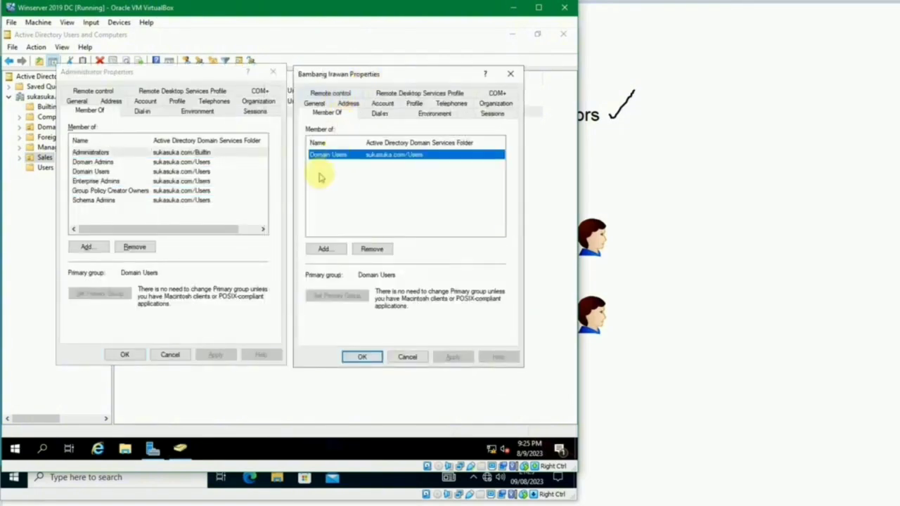
Step: Add the Administrators and Schema Admins groups to the Sales user via Check Names
click(322, 250)
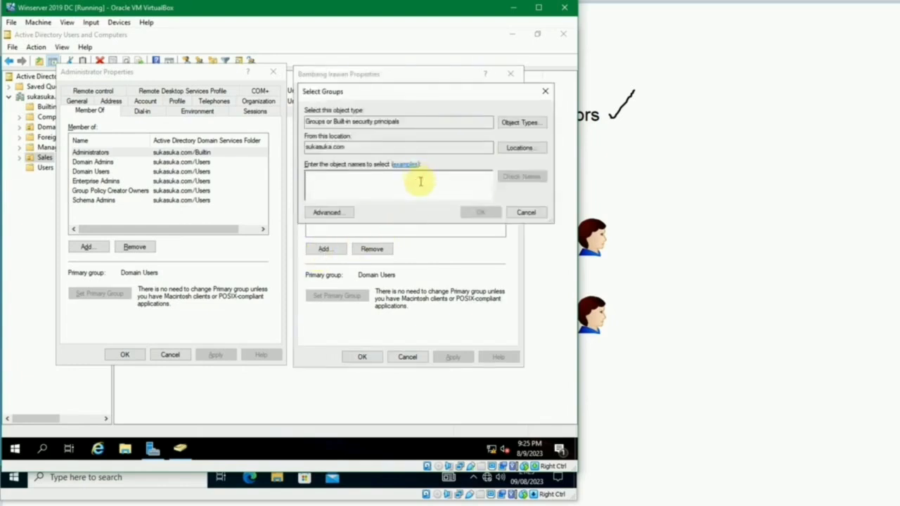
text(administrat)
click(507, 177)
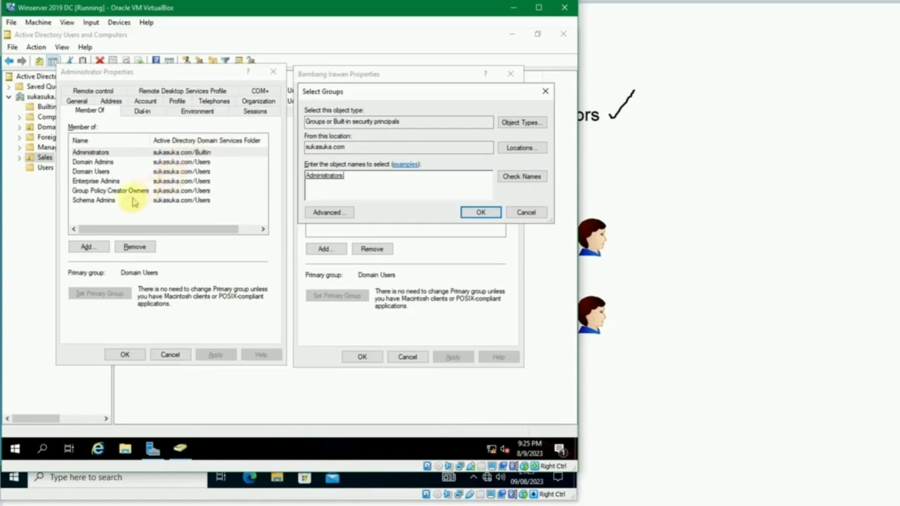
text(;schema)
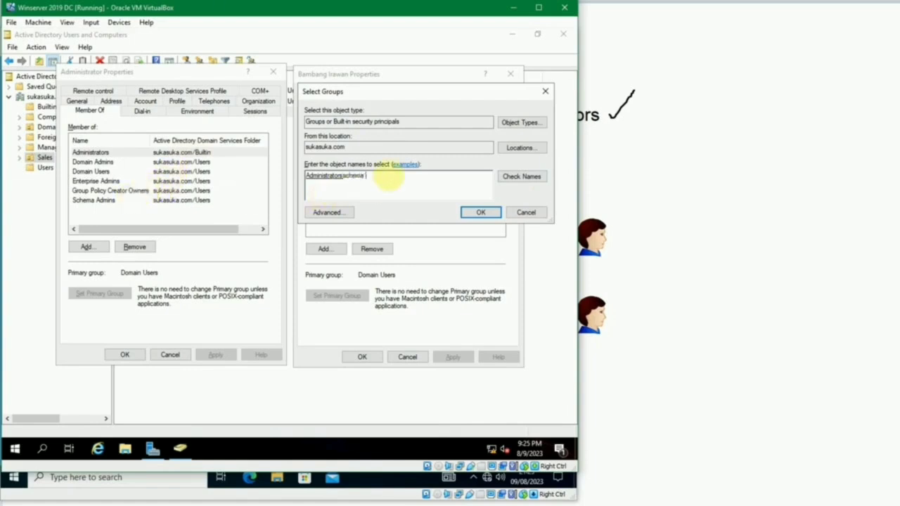
key(alt+k)
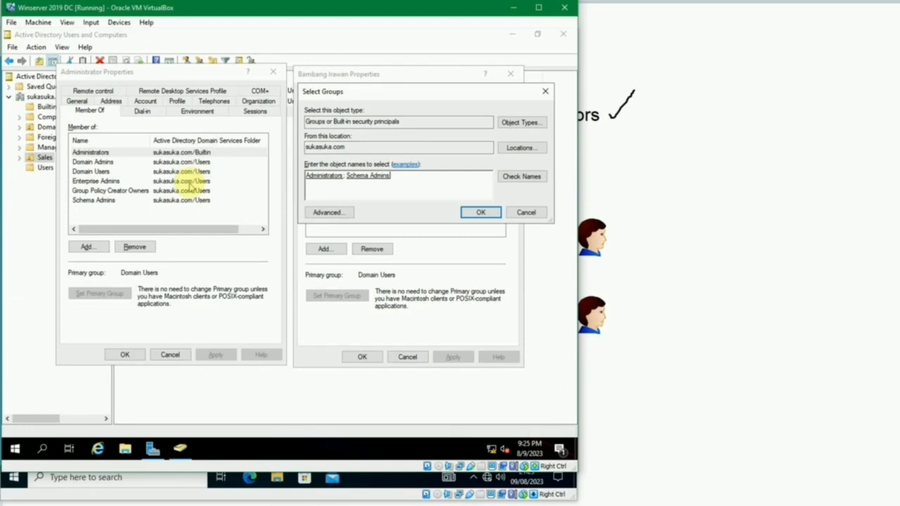
Step: Resolve Enterprise Admins, Domain Admins and Group Policy Creator Owners, then add all five groups
text(er;)
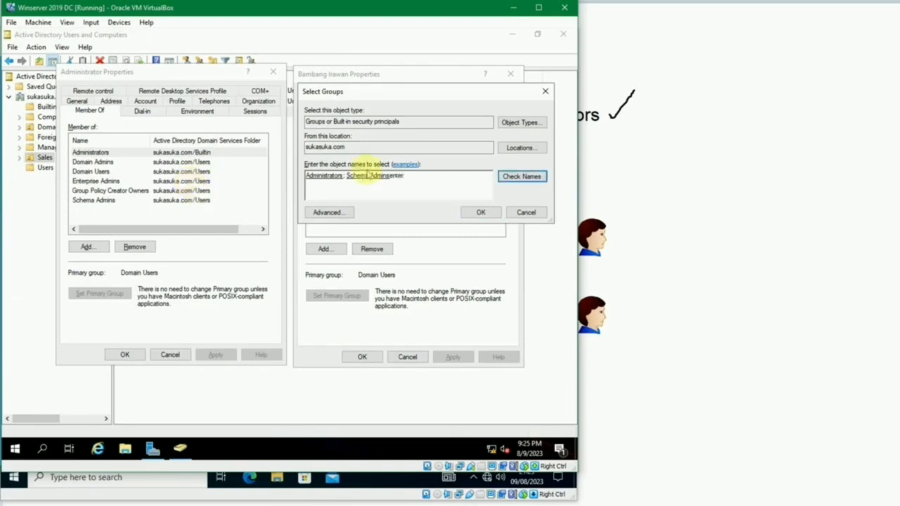
click(524, 176)
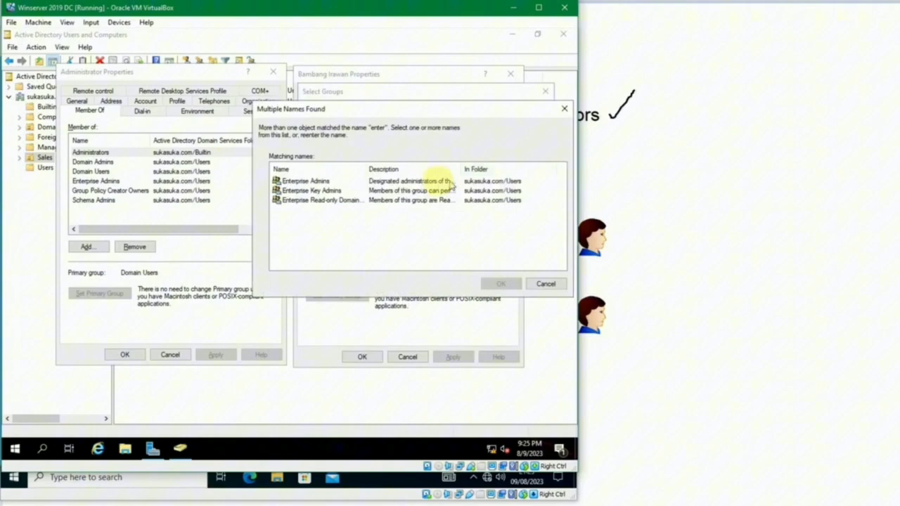
click(331, 181)
click(501, 283)
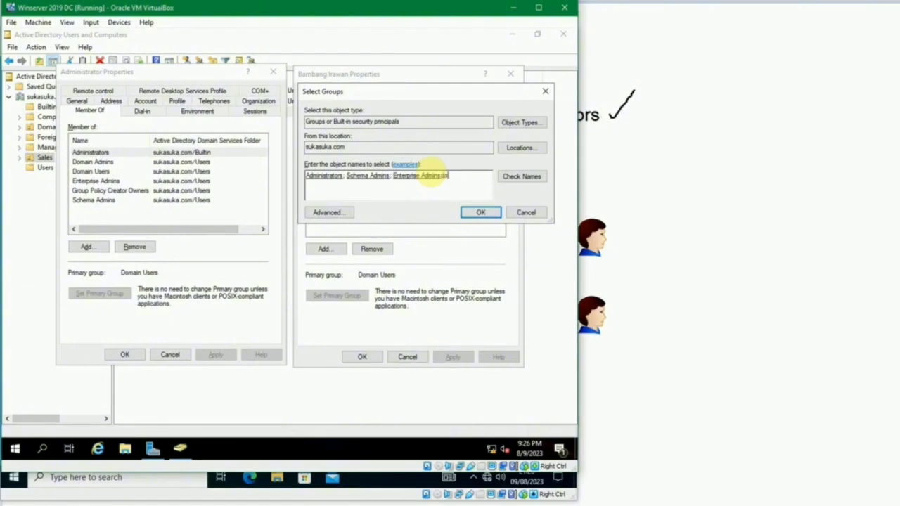
key(ctrl+k)
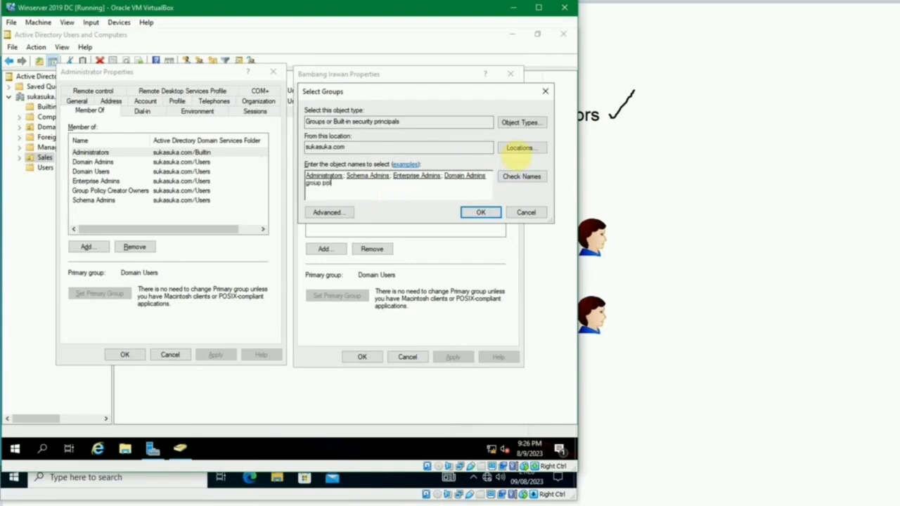
click(520, 176)
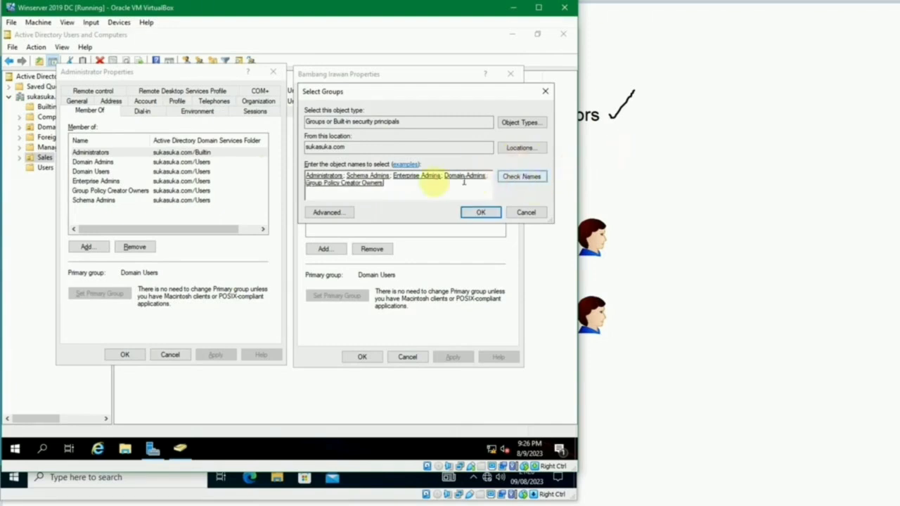
click(481, 212)
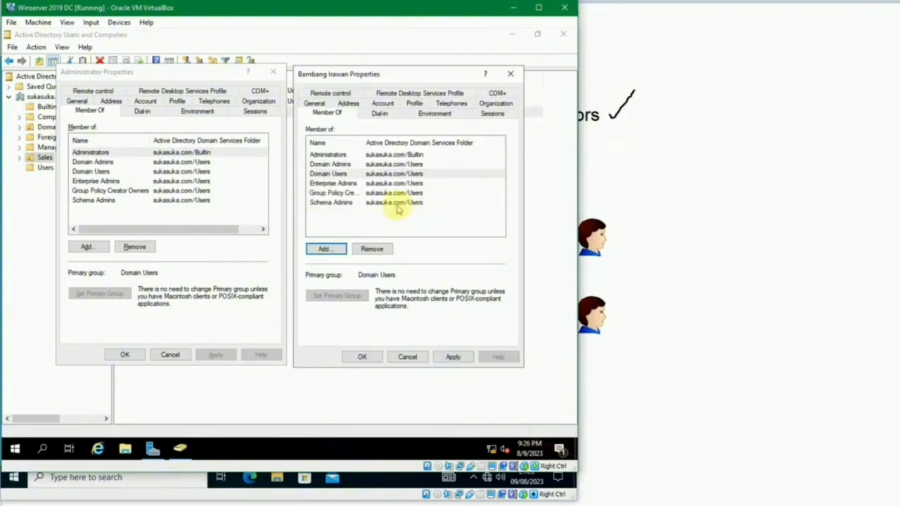
Step: Save the Sales user's memberships, close Administrator properties and return to Windows 10
click(366, 356)
click(126, 354)
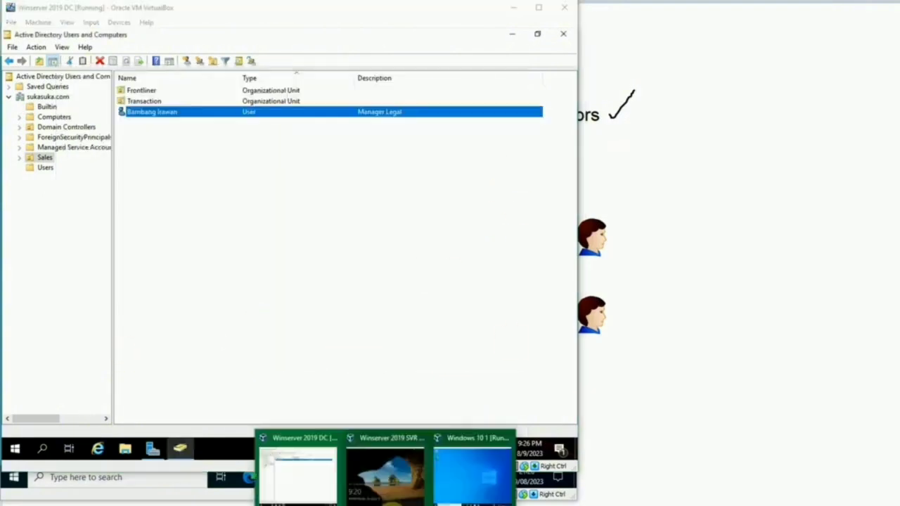
click(475, 468)
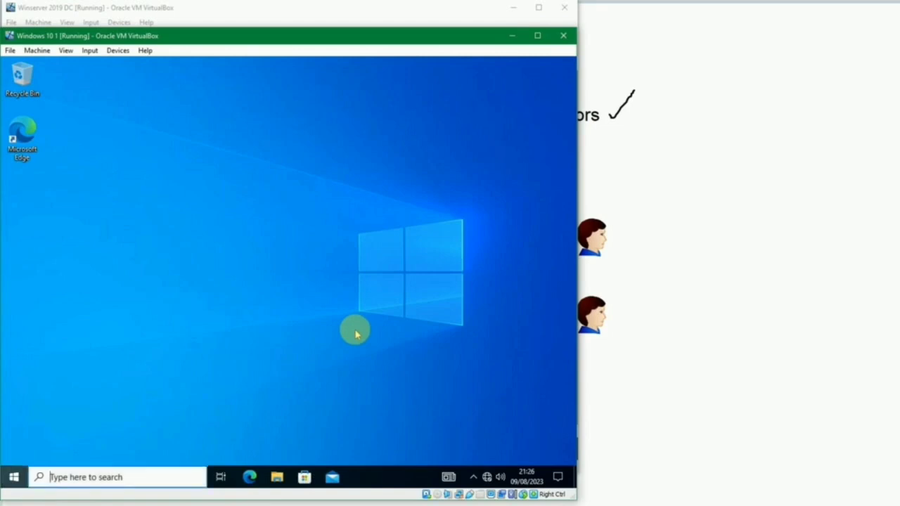
Step: Search 'view' for advanced system settings again and decline the admin prompt
key(super)
text(view)
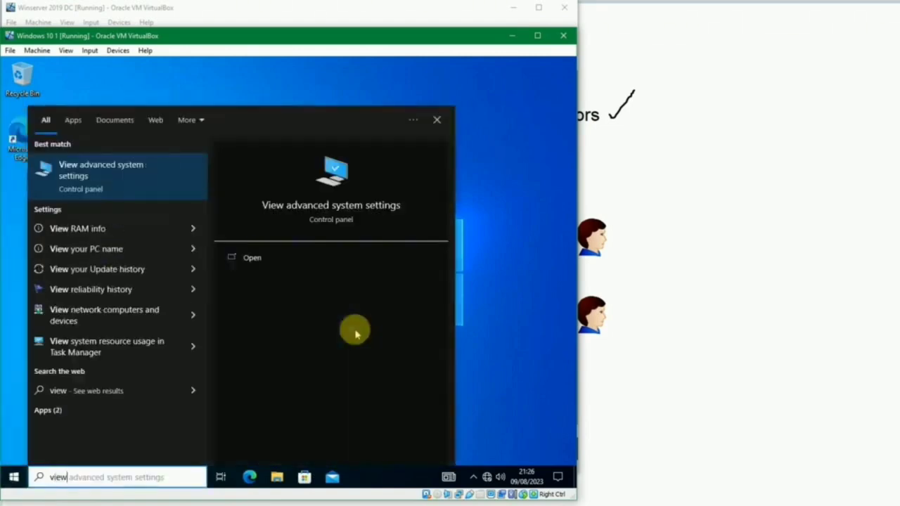
key(Return)
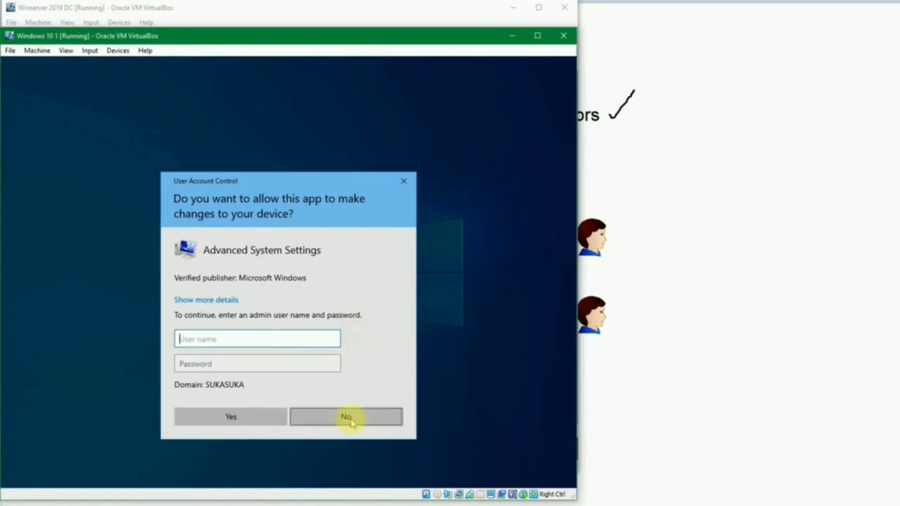
click(346, 417)
right_click(13, 476)
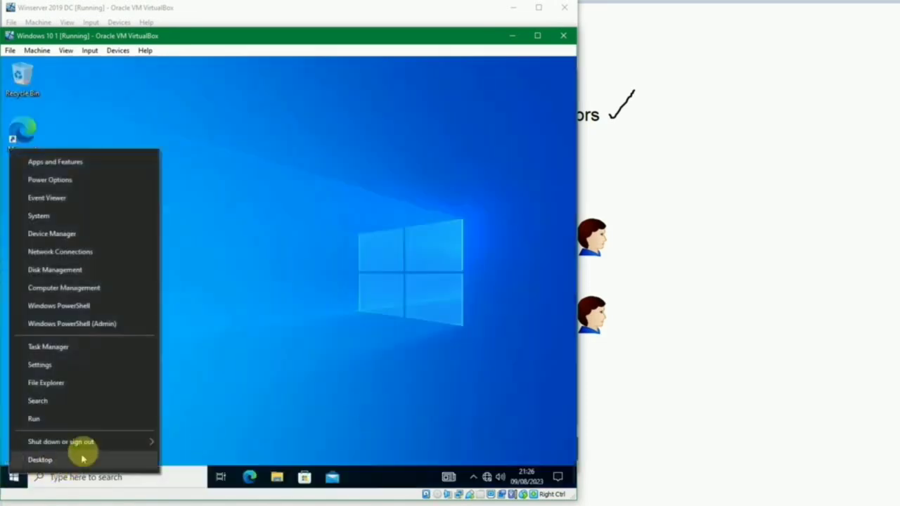
Step: Sign out of Windows 10 and sign back in with the promoted domain user's password
mouse_move(120, 443)
click(188, 404)
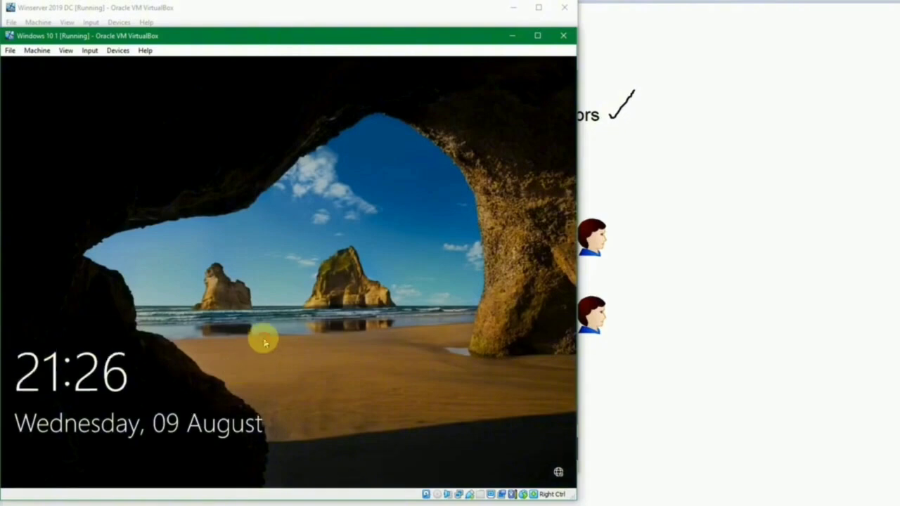
click(342, 315)
text(••)
key(BackSpace)
key(BackSpace)
text(••••••••••••)
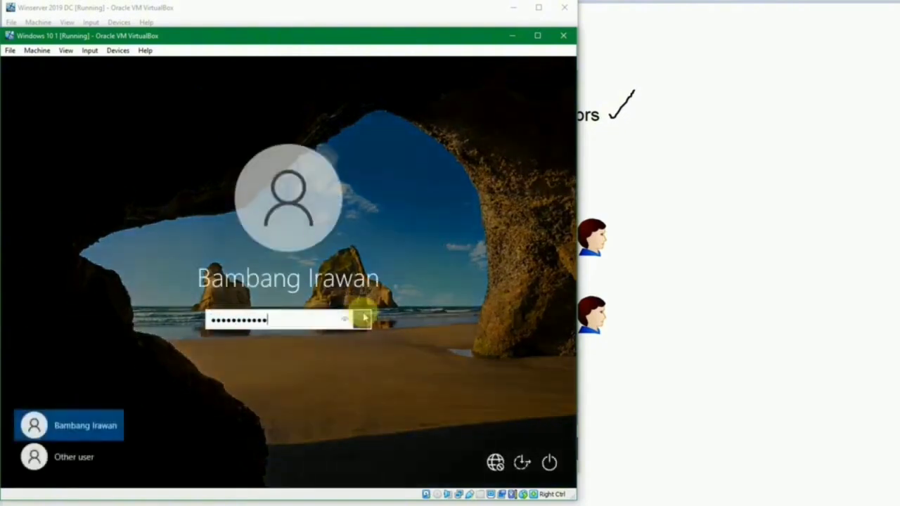
click(364, 318)
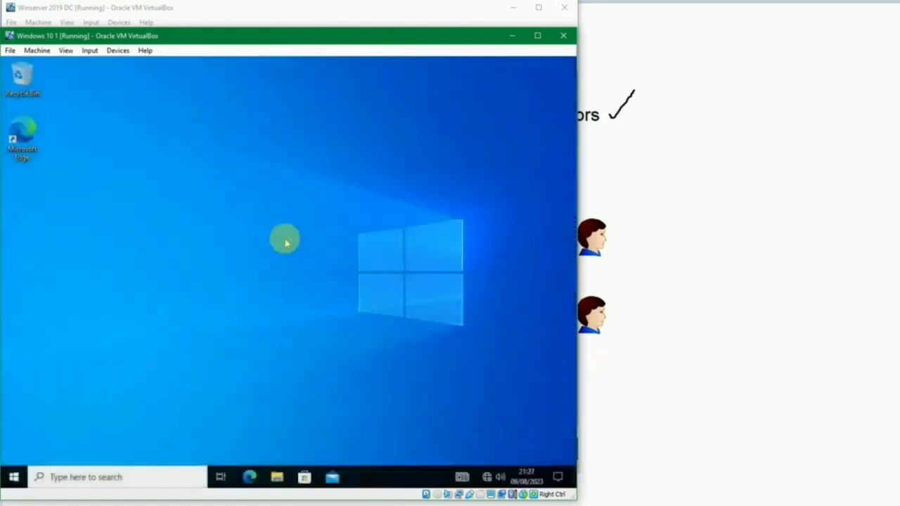
Step: Open 'view ad' advanced system settings, elevating with the domain user's own username and password
key(super)
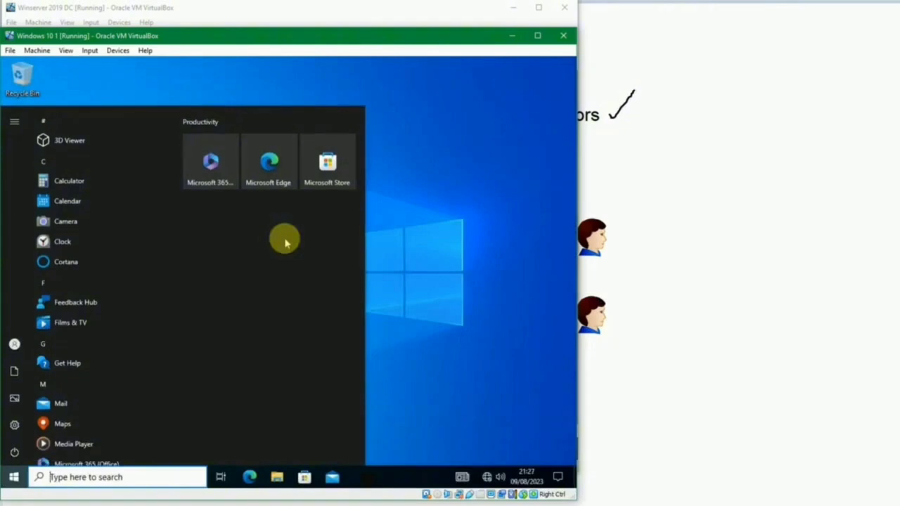
text(view ad)
key(Return)
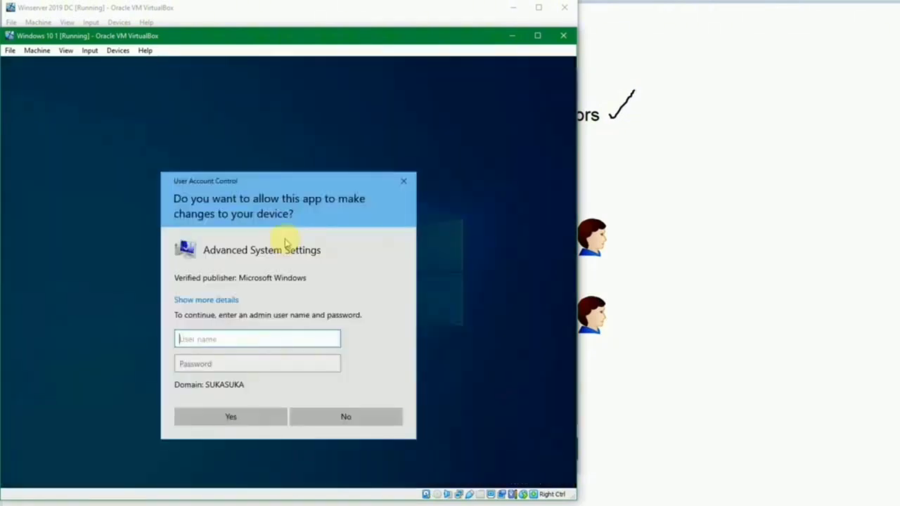
key(Tab)
text(••••••••••••)
key(Return)
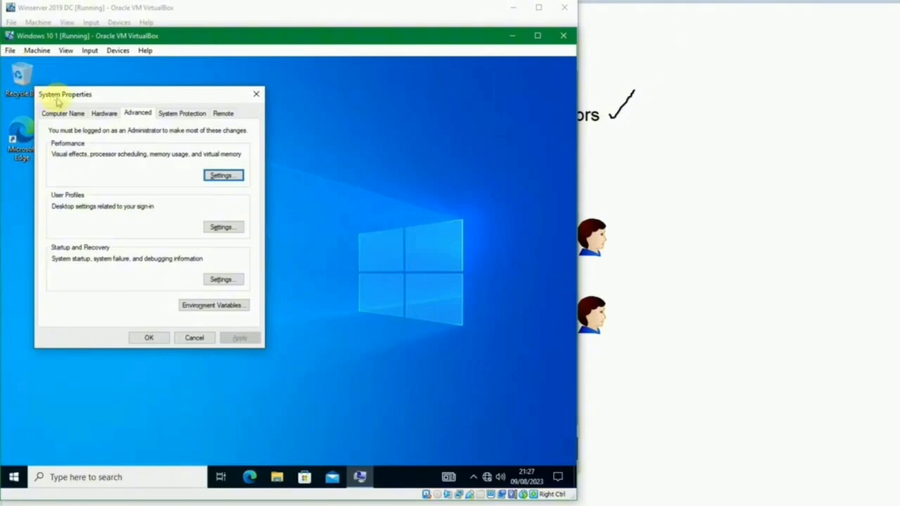
Step: Inspect the Computer Name, Hardware and Remote tabs and the Change dialog, then close System Properties
drag(57, 92, 100, 96)
click(100, 114)
click(145, 116)
click(114, 117)
click(259, 255)
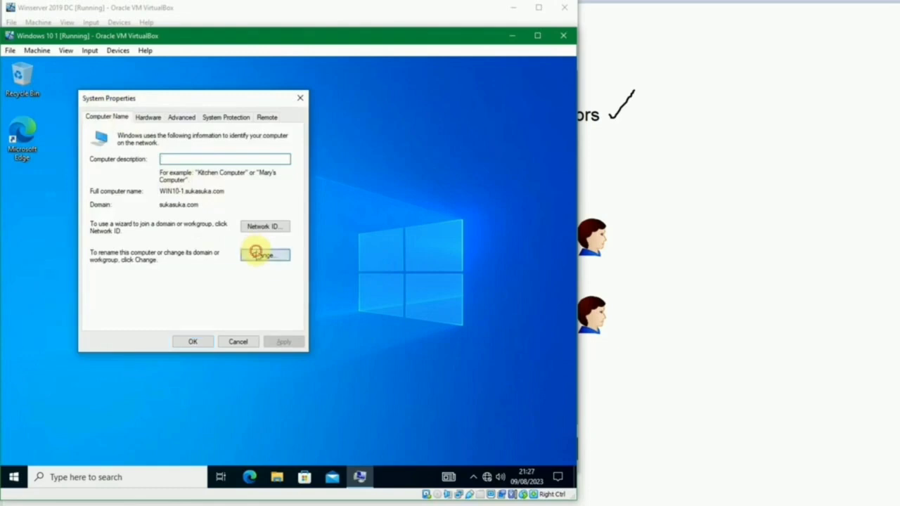
key(Escape)
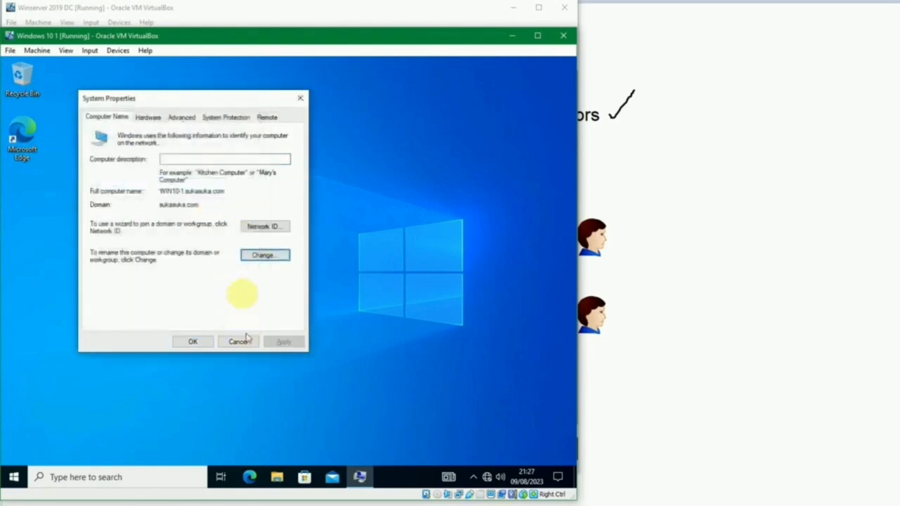
click(258, 119)
key(Escape)
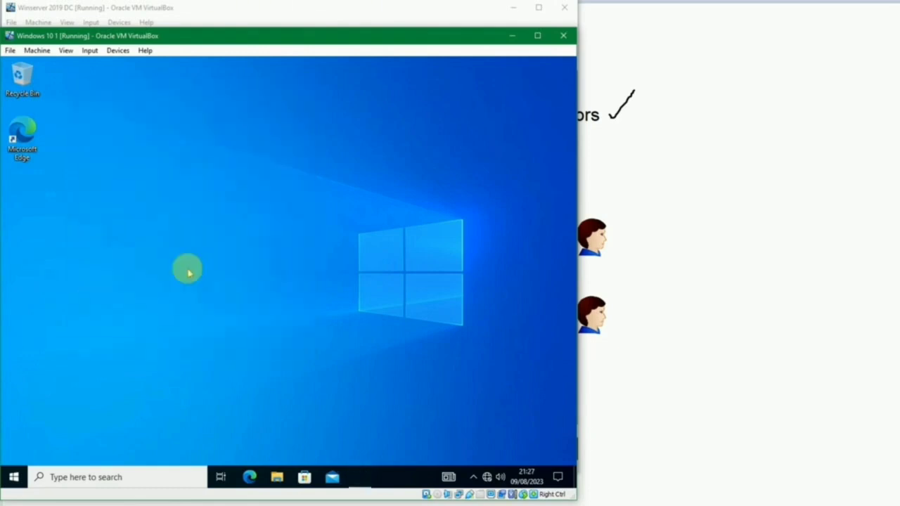
key(super+r)
Step: From Control Panel's Programs and Features, elevate Windows Features with the domain user's admin credentials
key(Return)
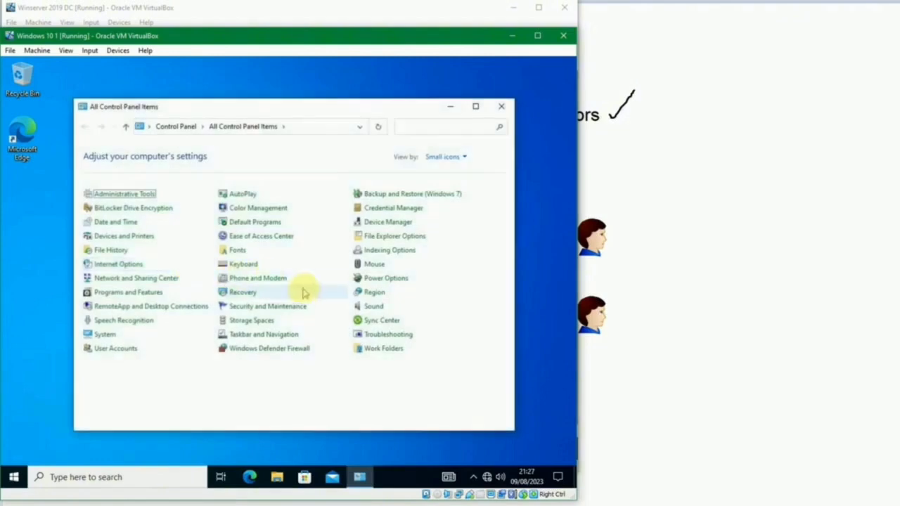
click(145, 292)
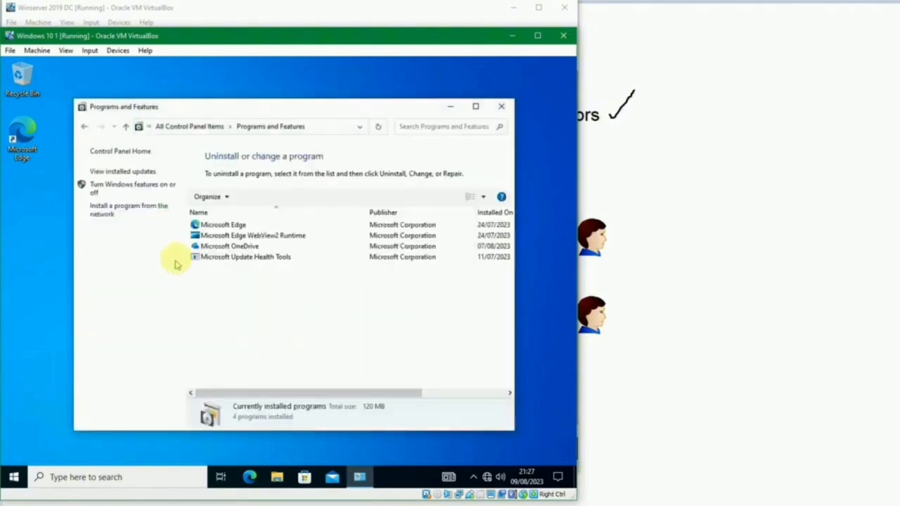
click(148, 195)
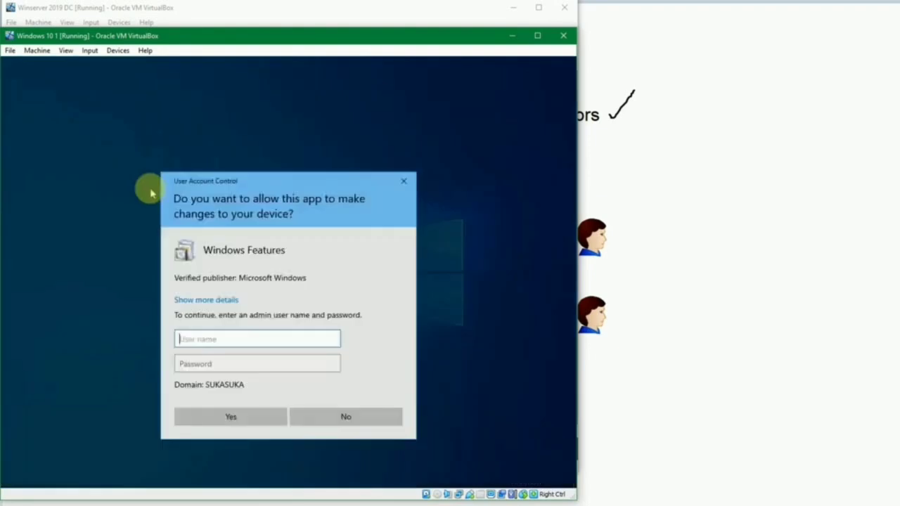
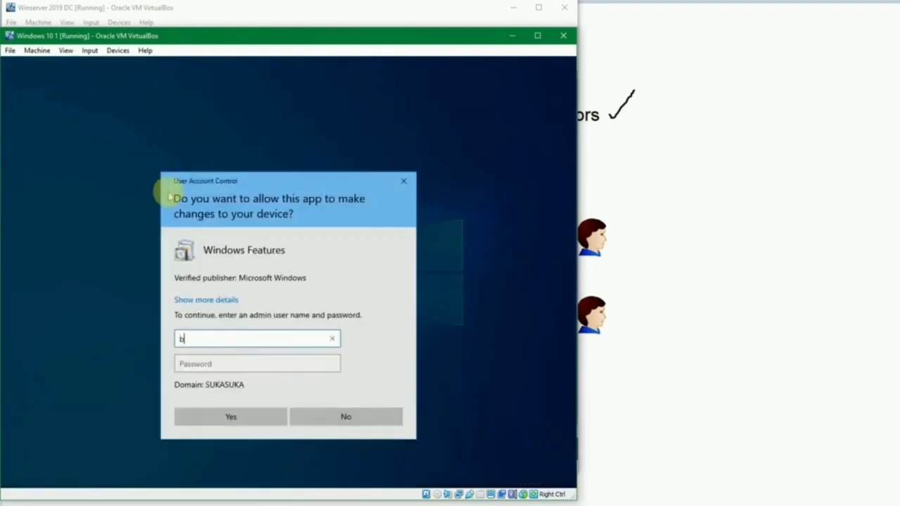
key(Tab)
text(************)
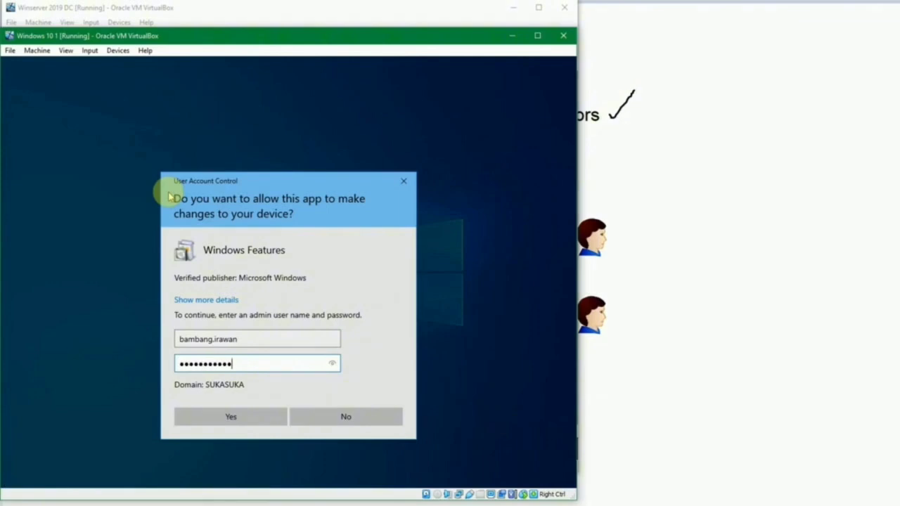
key(Return)
Step: Scroll through the Windows features list, then close it without changes
scroll(235, 285, down, 5)
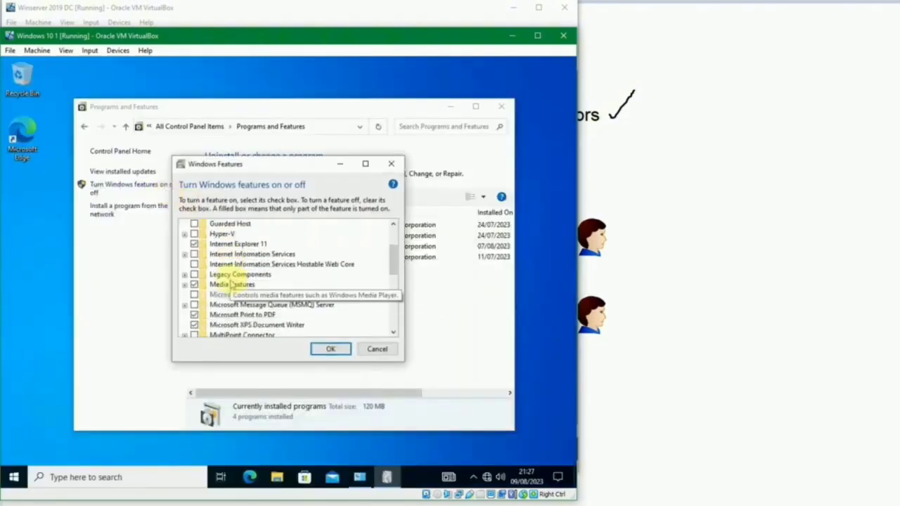
scroll(244, 295, up, 4)
scroll(244, 295, up, 2)
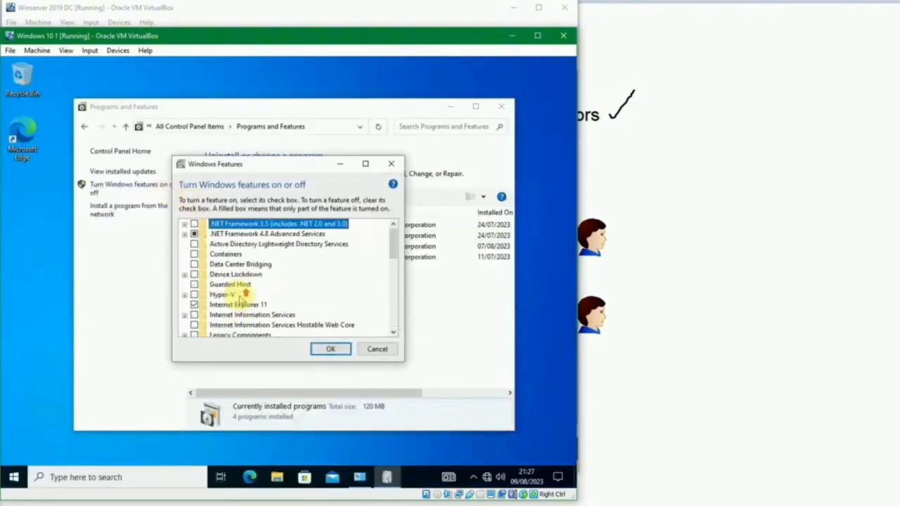
scroll(241, 298, down, 4)
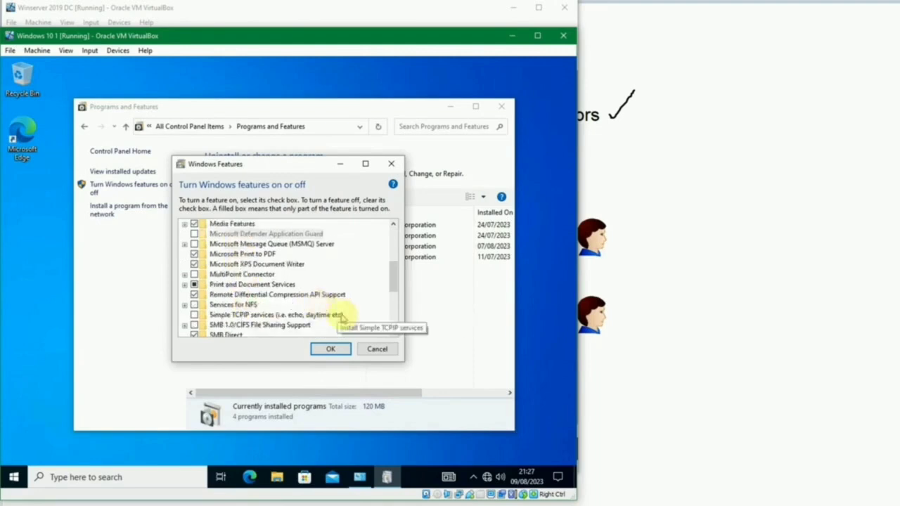
click(377, 349)
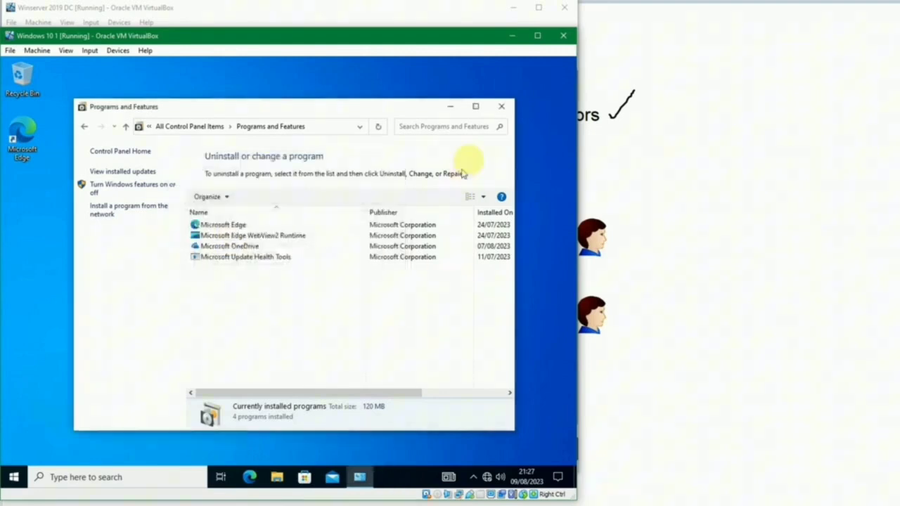
Step: Close Programs and Features, sign out of the Windows 10 client, and minimize its VM window
click(501, 107)
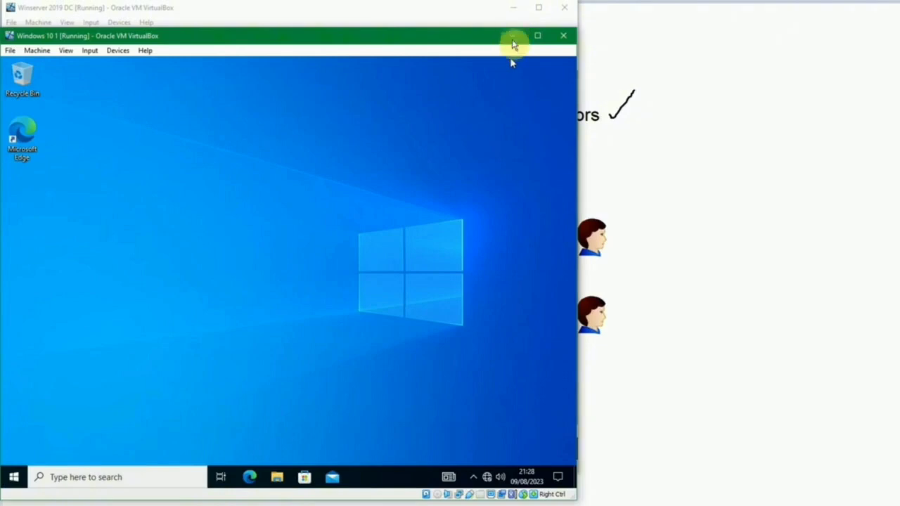
right_click(13, 477)
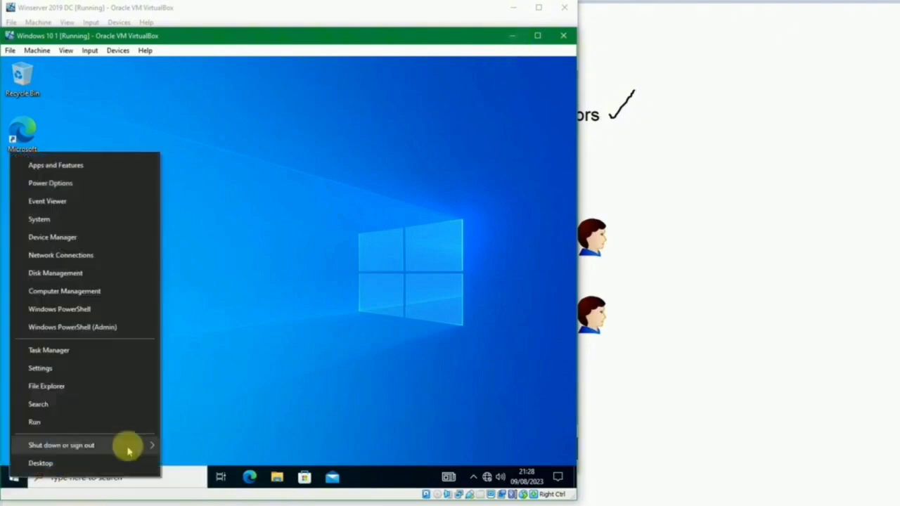
mouse_move(130, 445)
click(220, 408)
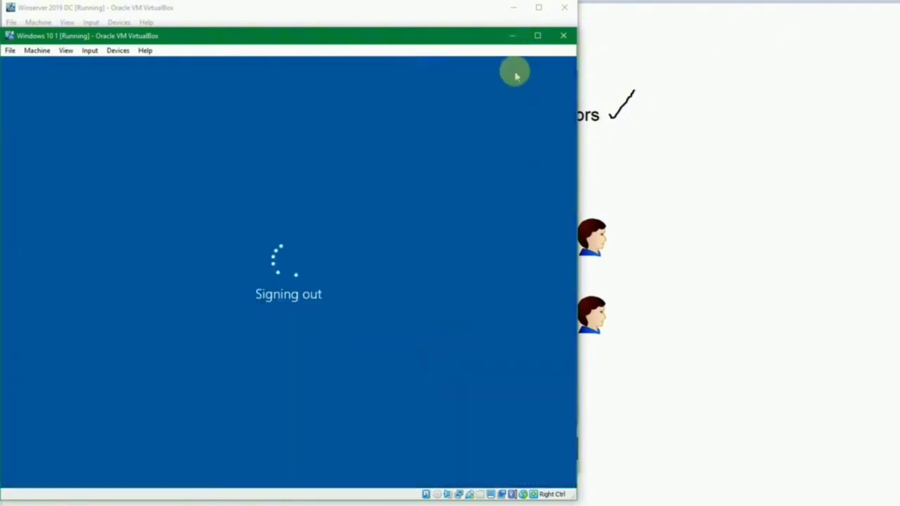
click(511, 35)
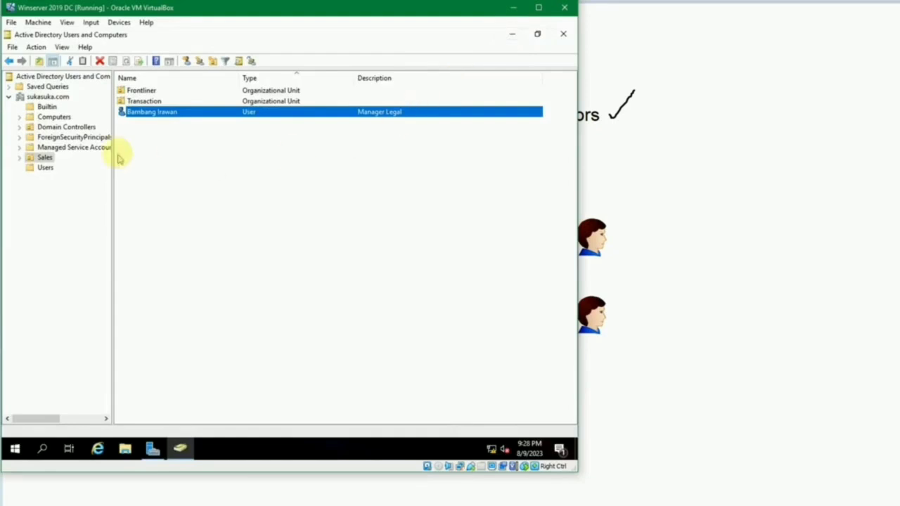
Step: Open the user's Member Of list and remove the Administrators membership
double_click(137, 117)
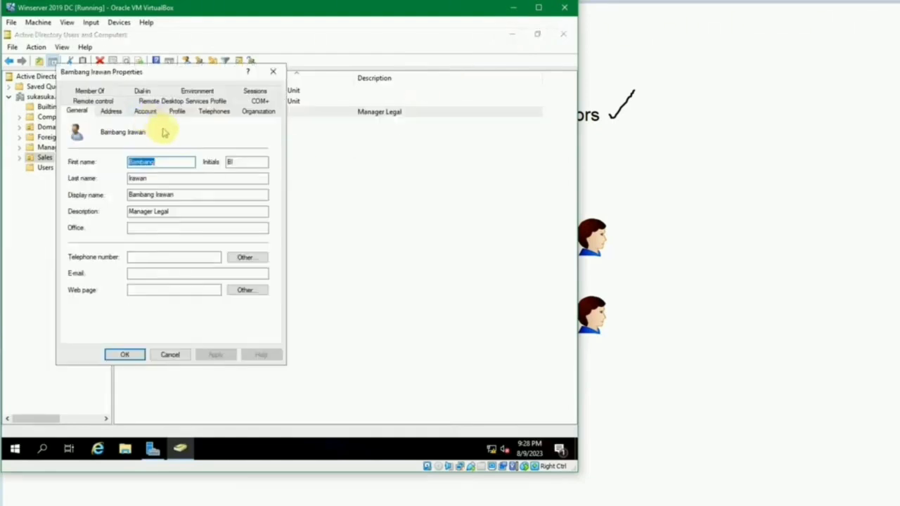
click(95, 92)
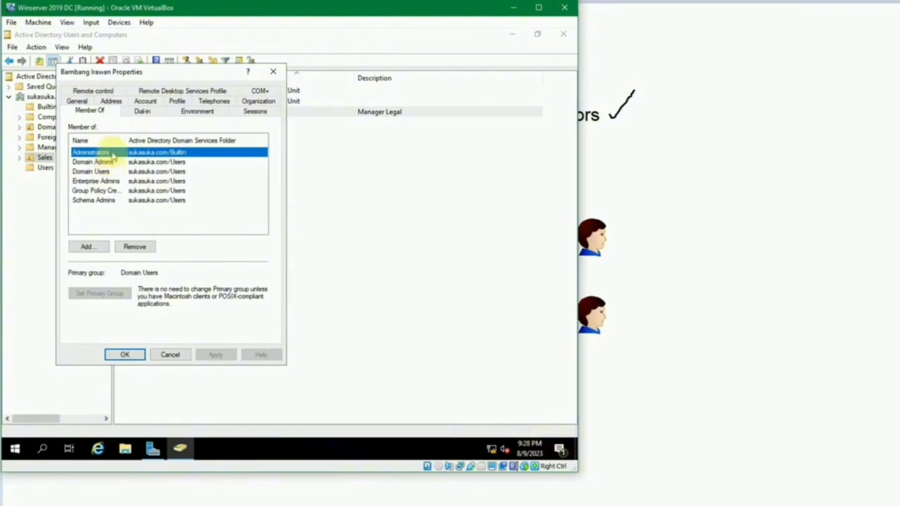
click(137, 247)
key(Return)
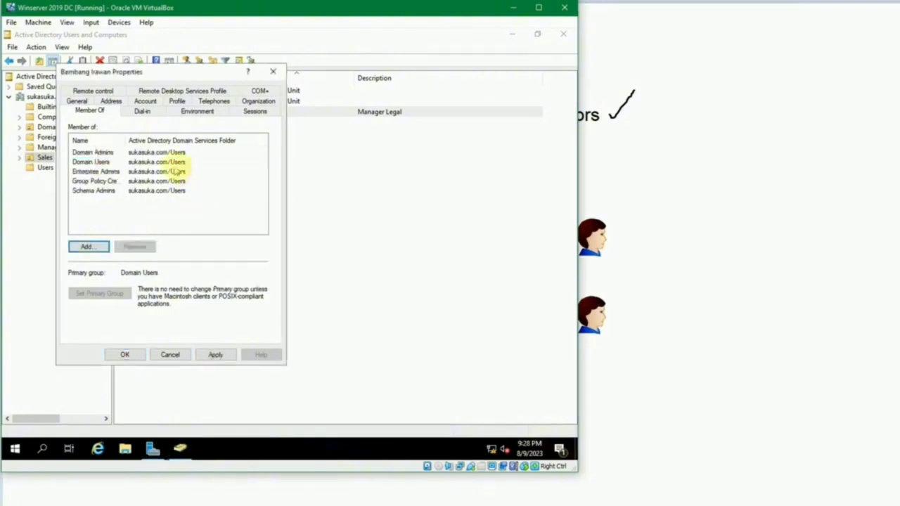
Step: Remove the user from Domain Admins and Enterprise Admins
click(124, 153)
click(133, 247)
key(Return)
click(110, 162)
click(133, 247)
key(Return)
Step: Remove Group Policy Creator Owners and Schema Admins memberships, then save and close the properties
click(115, 164)
click(139, 247)
key(Return)
click(113, 162)
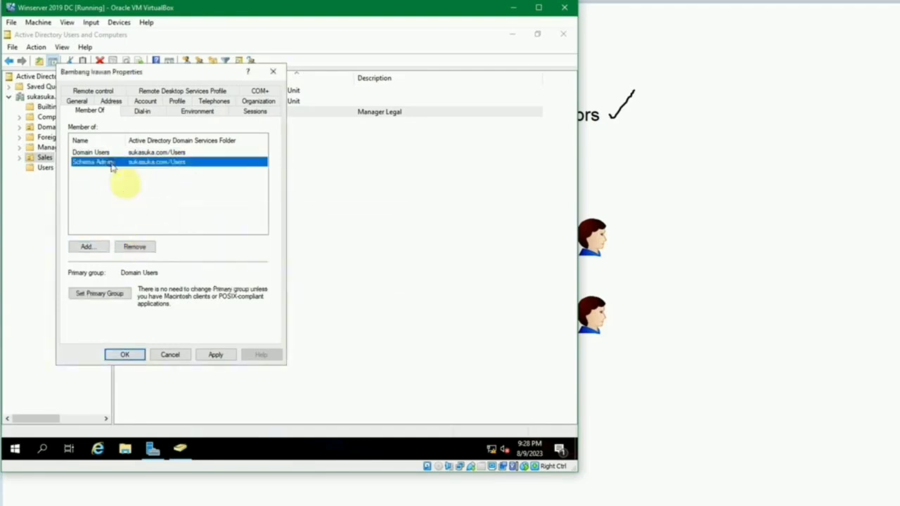
click(134, 247)
key(Return)
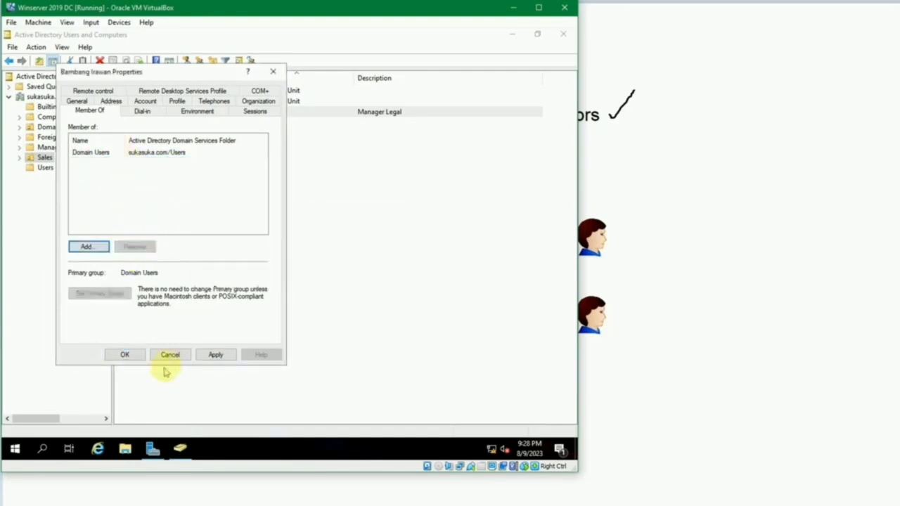
click(126, 354)
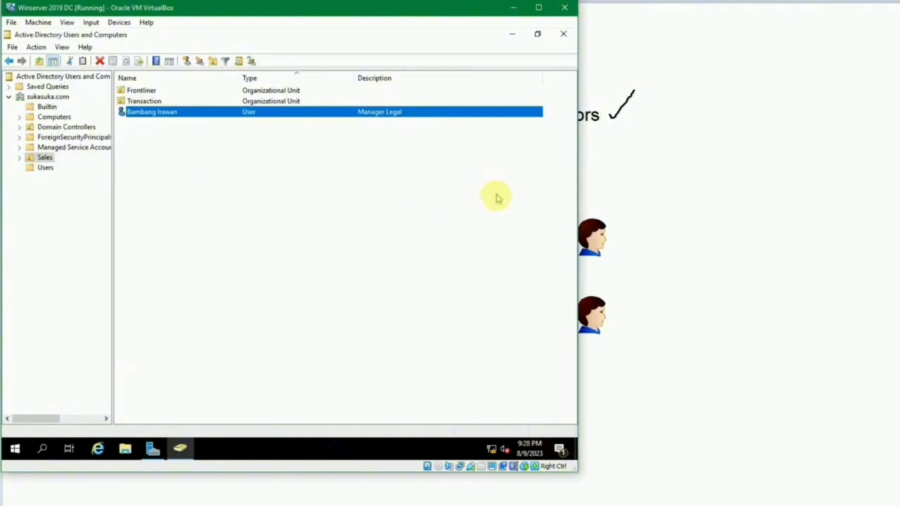
Step: Switch to the Windows 10 VM and sign the domain user in with their password
mouse_move(347, 502)
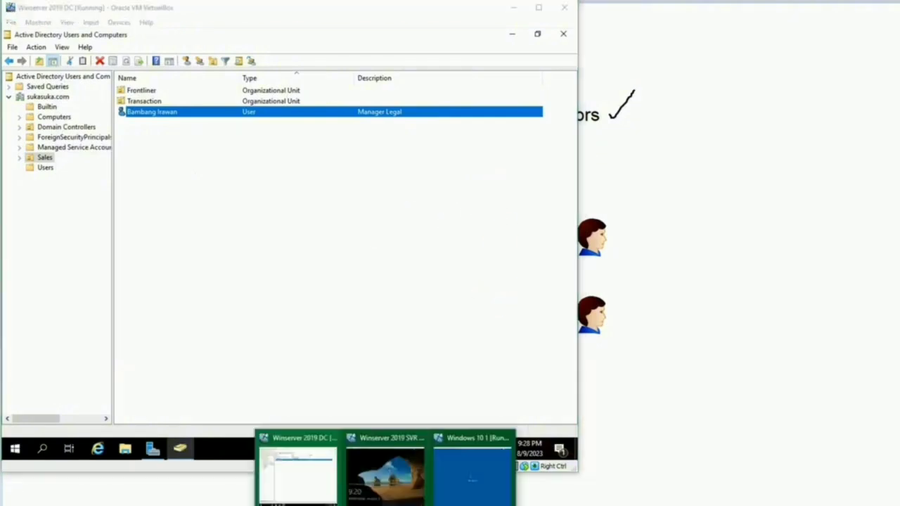
click(475, 485)
click(277, 316)
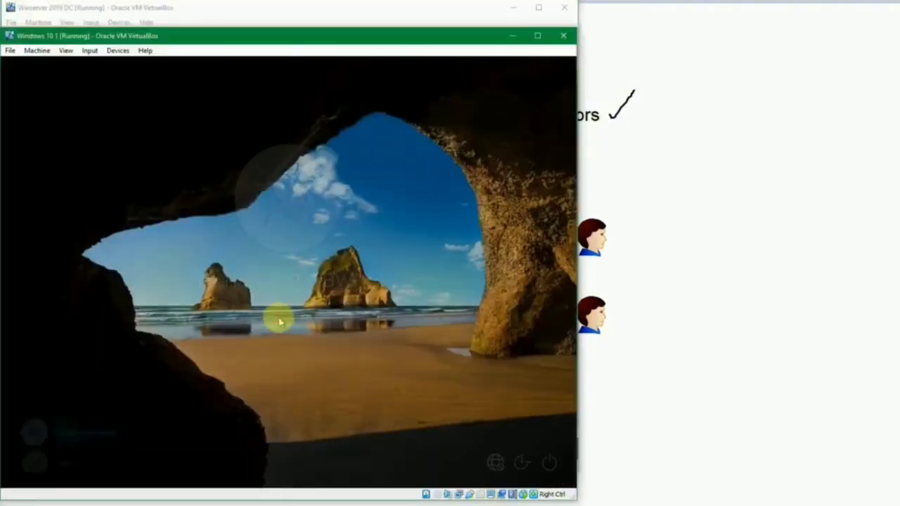
text(•••••••)
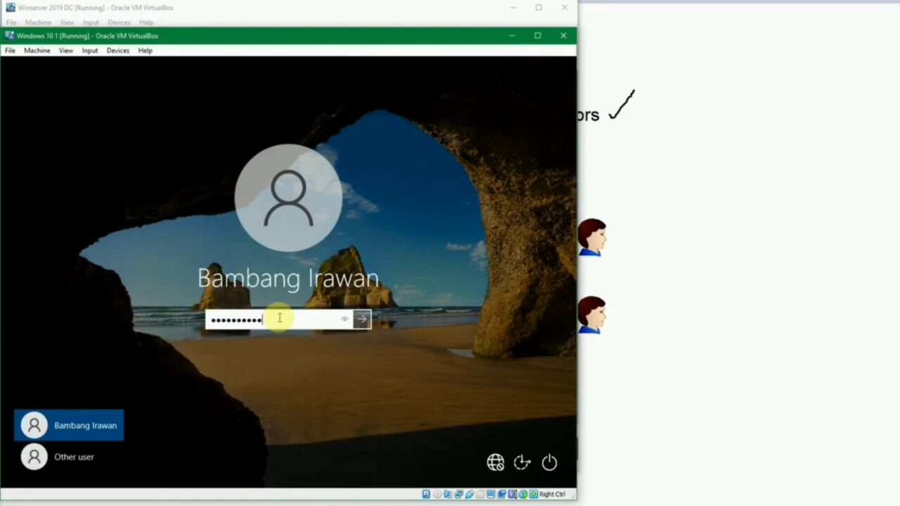
text(•••)
key(Return)
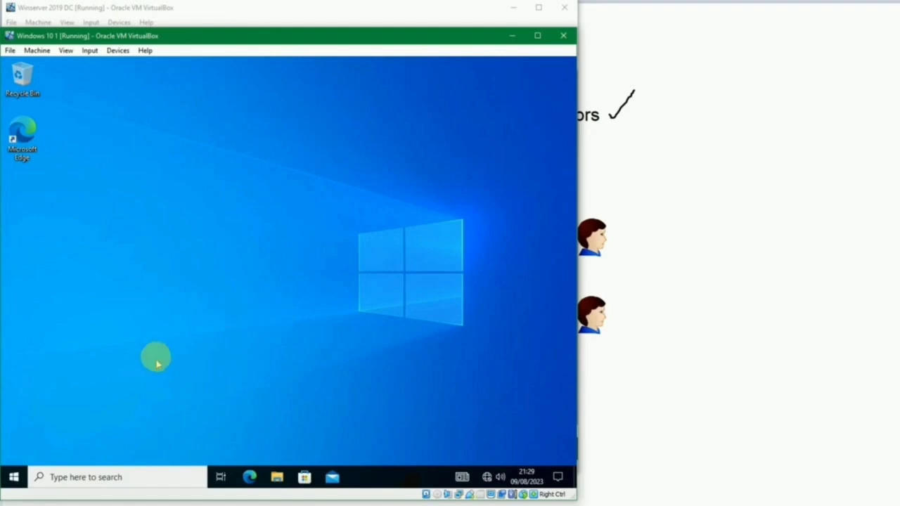
key(super)
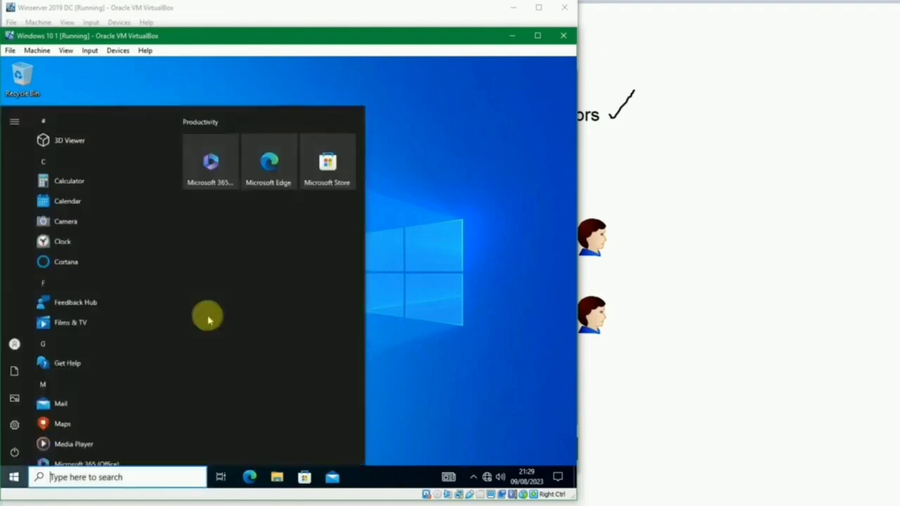
text(view)
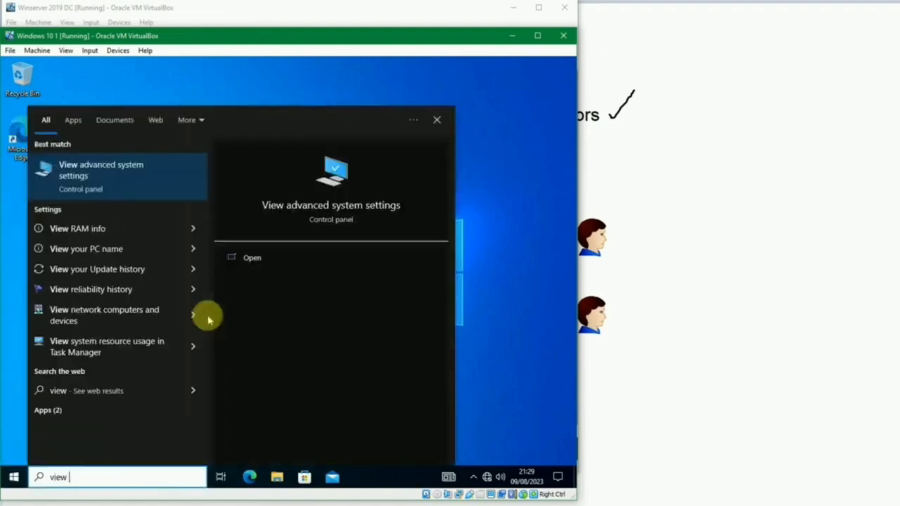
key(Return)
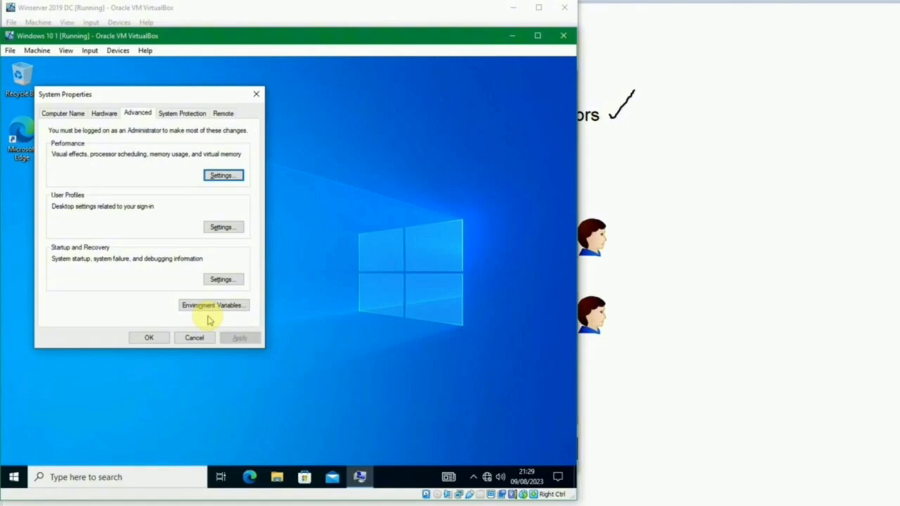
click(195, 338)
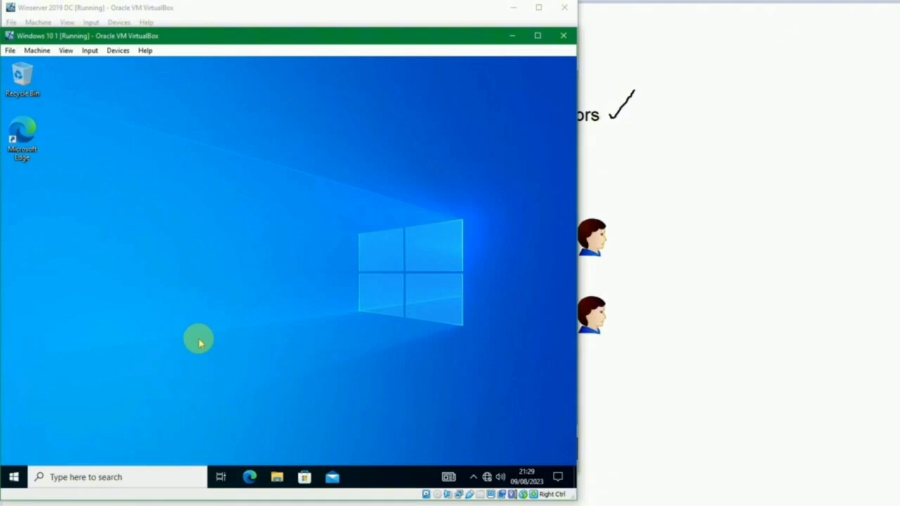
Step: Run gpupdate /force in a Command Prompt, then close it once policies update
key(super+r)
text(cmd)
key(Return)
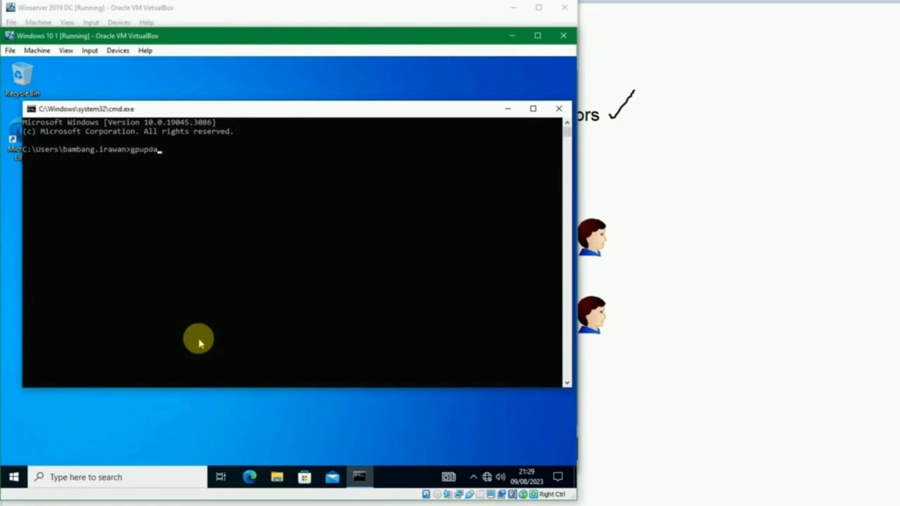
text(/)
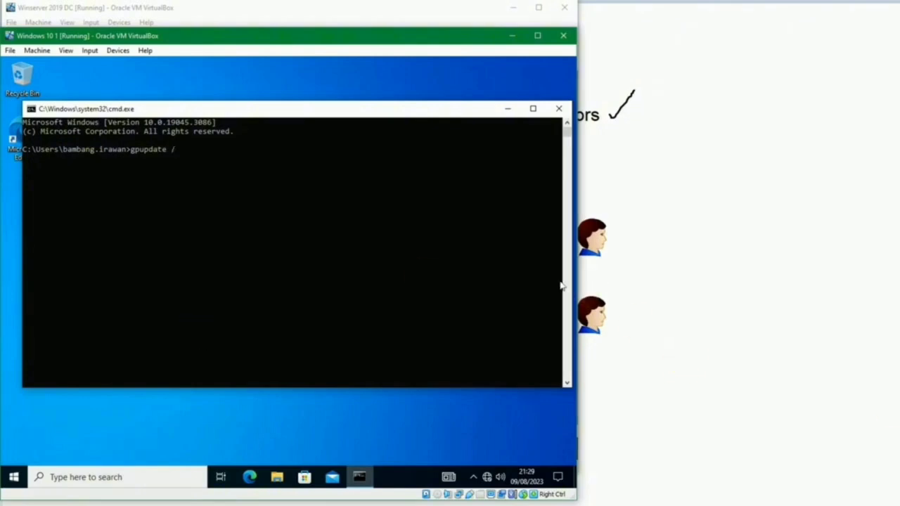
click(427, 246)
text(force)
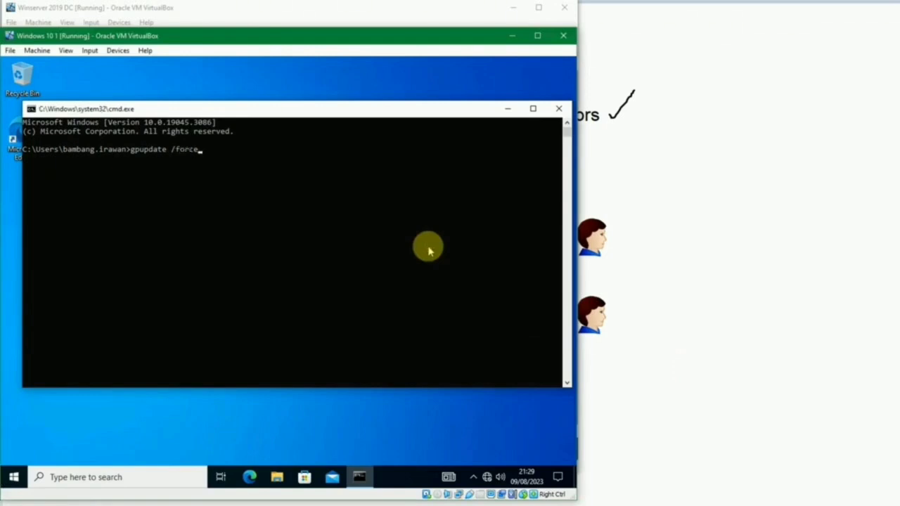
key(Return)
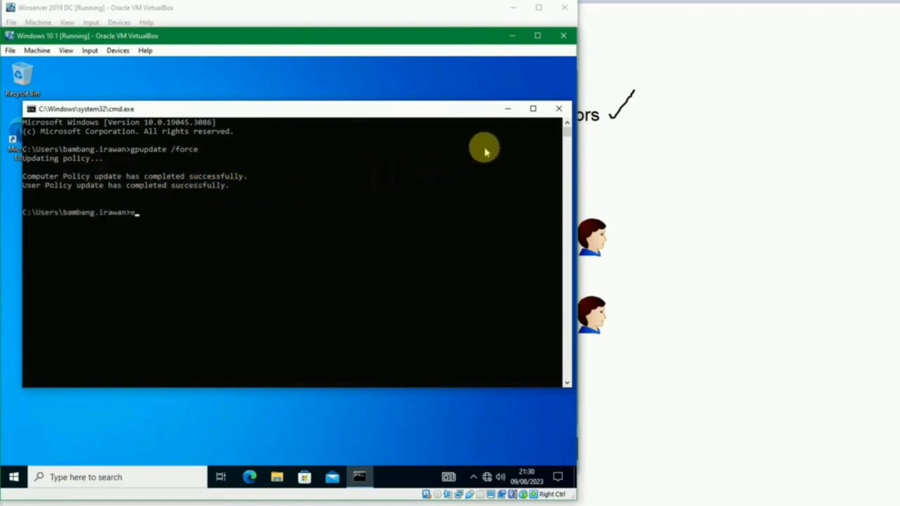
key(Return)
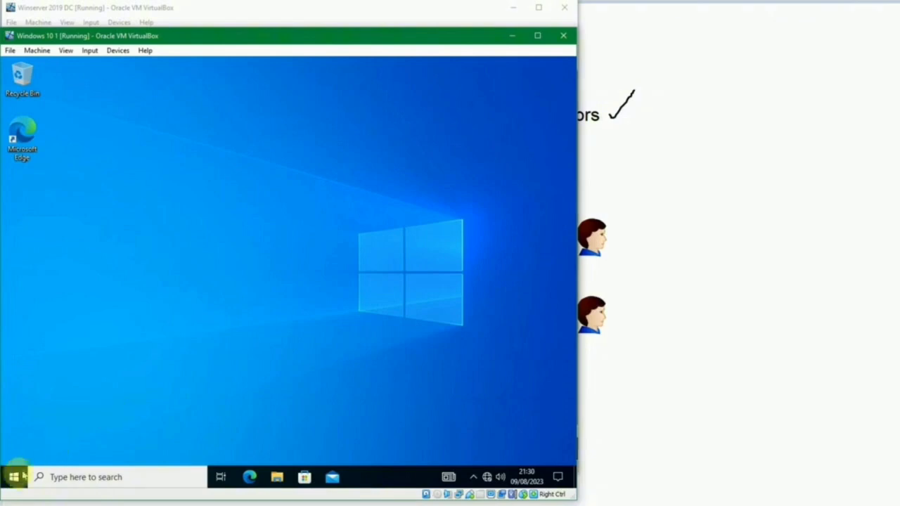
Step: Sign out of Windows 10 and sign the domain user back in with their password
right_click(15, 478)
mouse_move(149, 441)
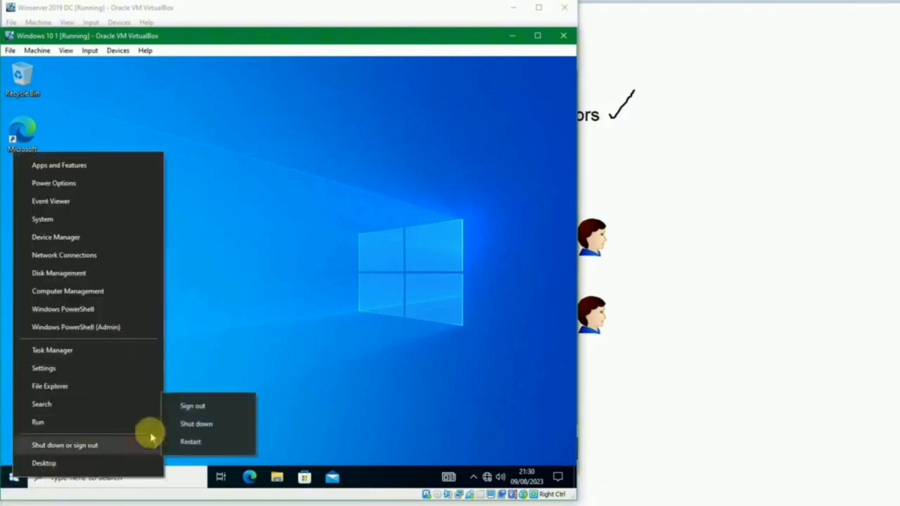
click(193, 407)
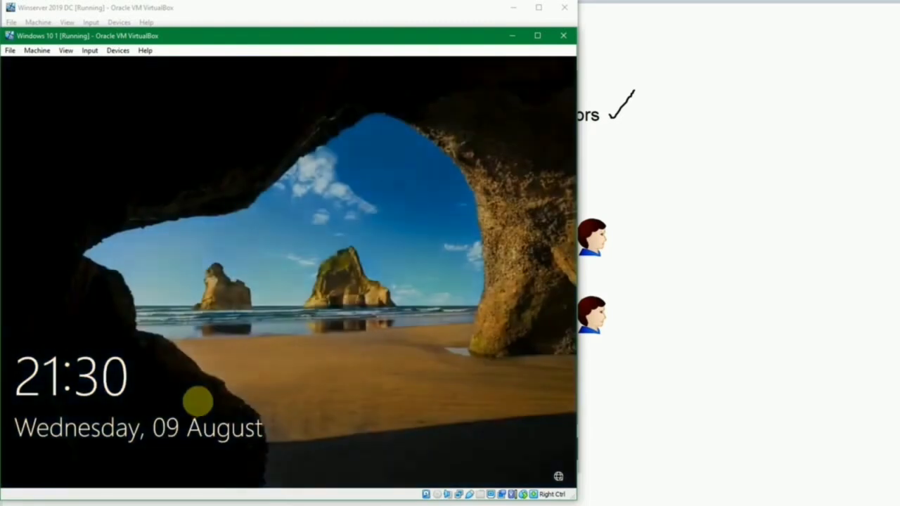
click(238, 358)
text(*******)
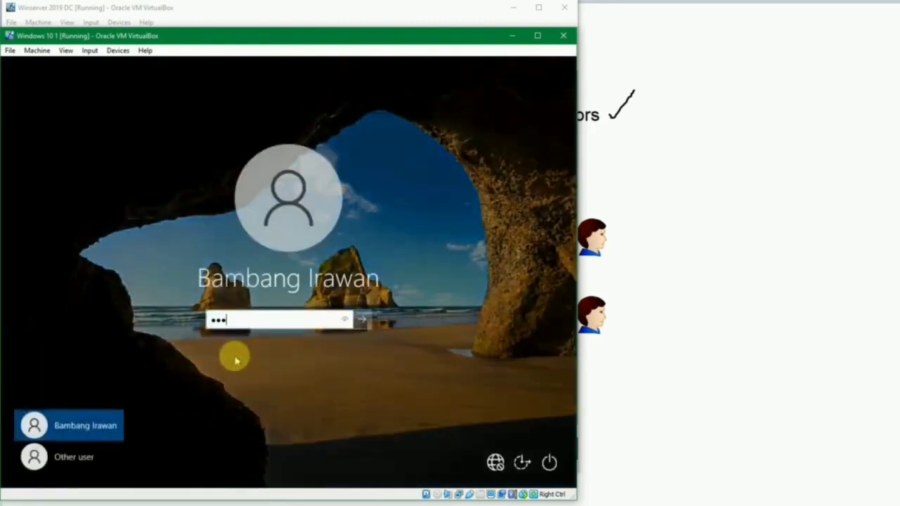
text(****)
key(Return)
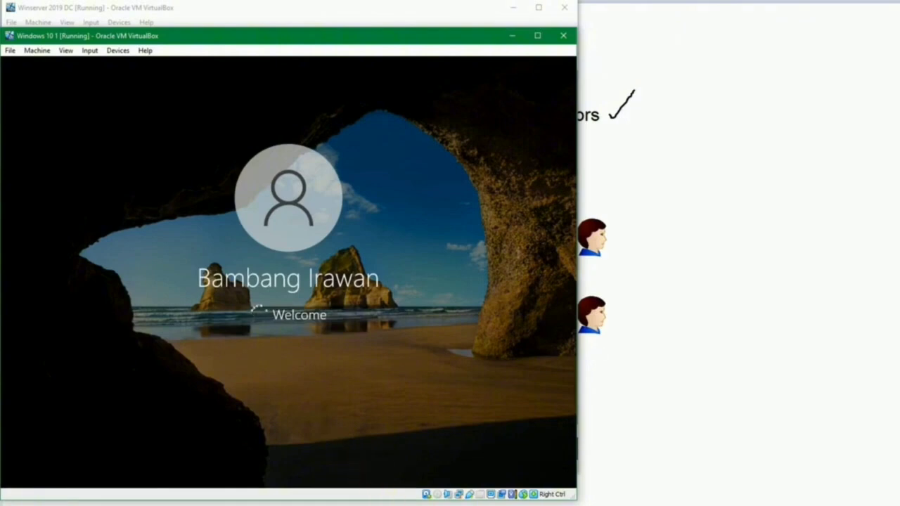
mouse_move(385, 503)
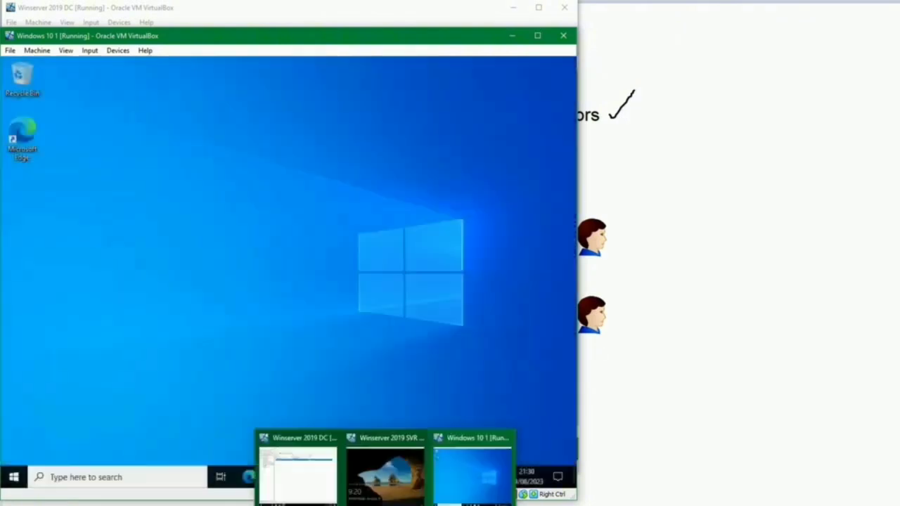
click(302, 224)
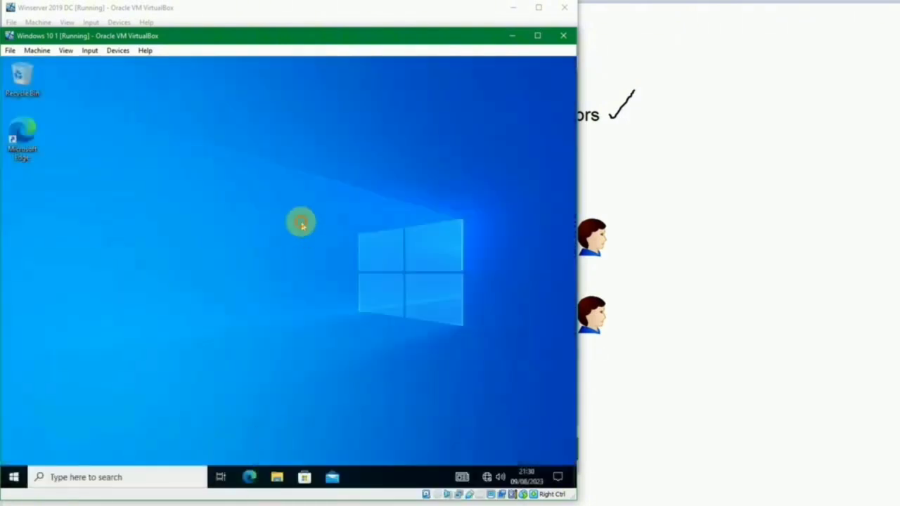
key(super)
text(view ad)
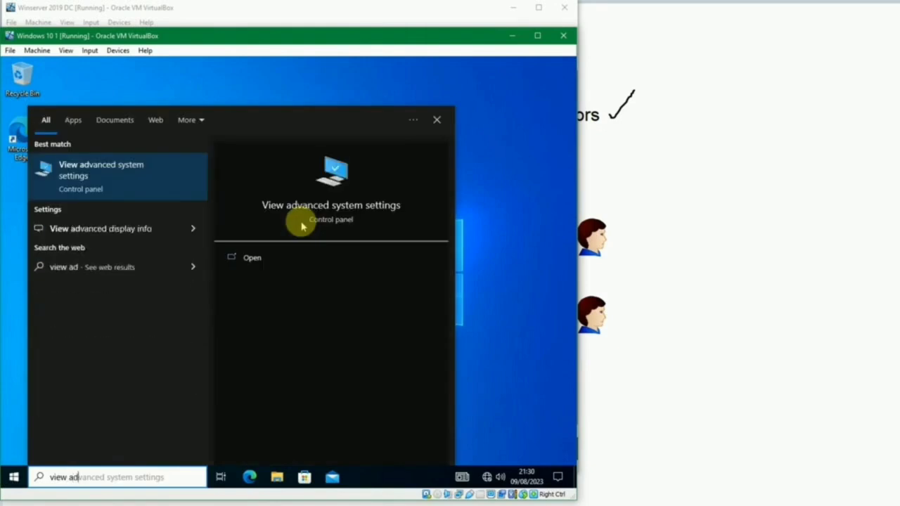
key(Return)
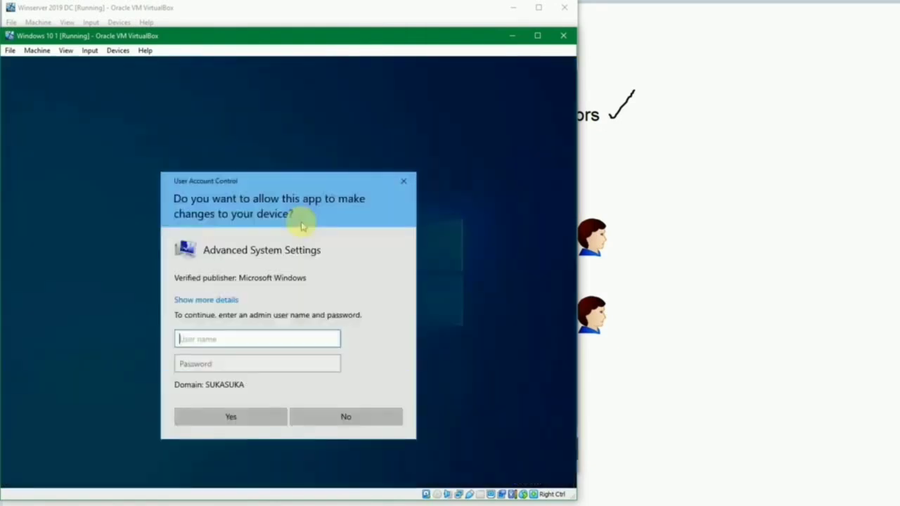
key(Tab)
text(*)
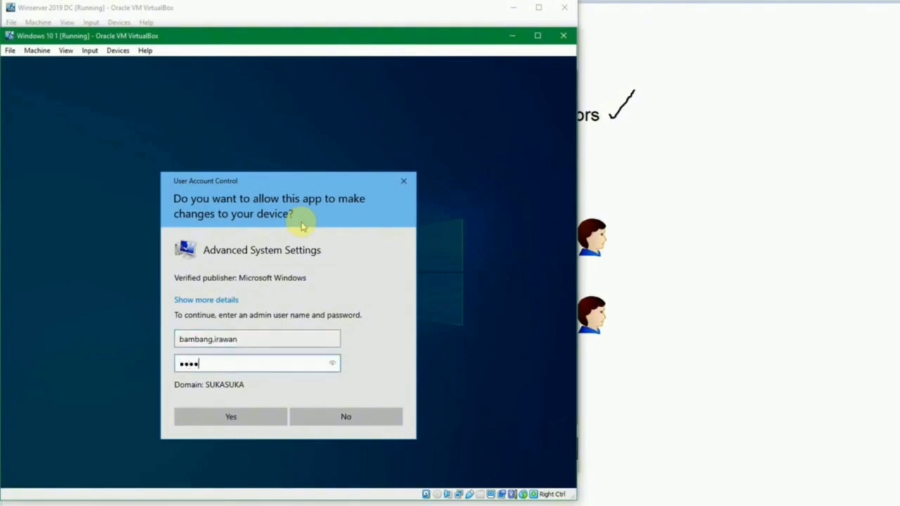
key(Return)
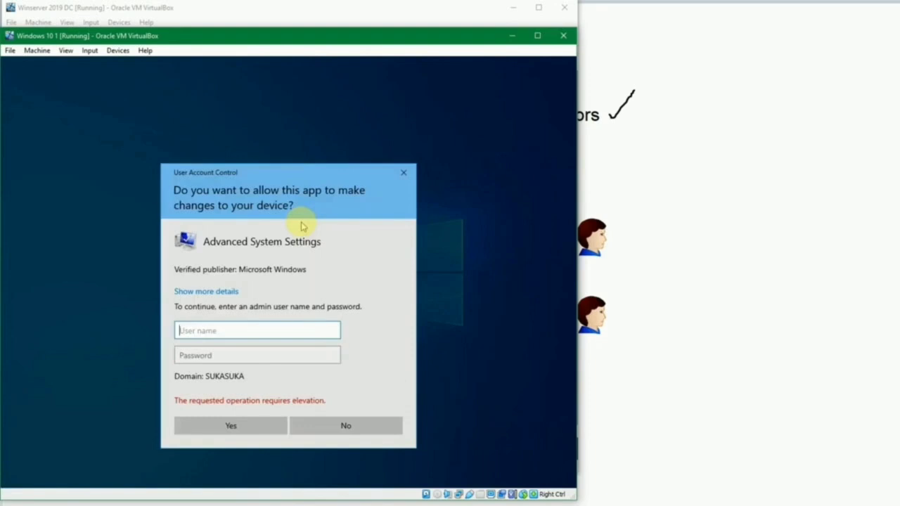
key(Escape)
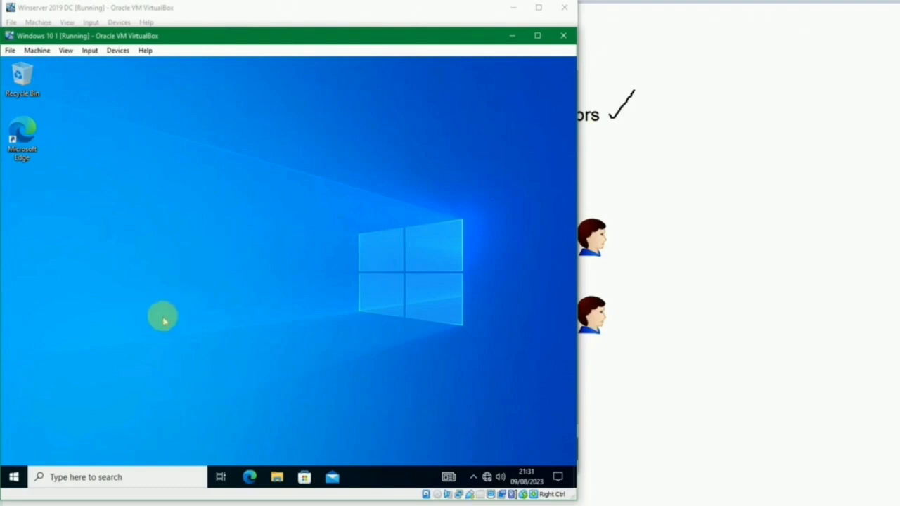
Step: Launch Computer Management as administrator using the local .\test account credentials
key(super)
text(computer)
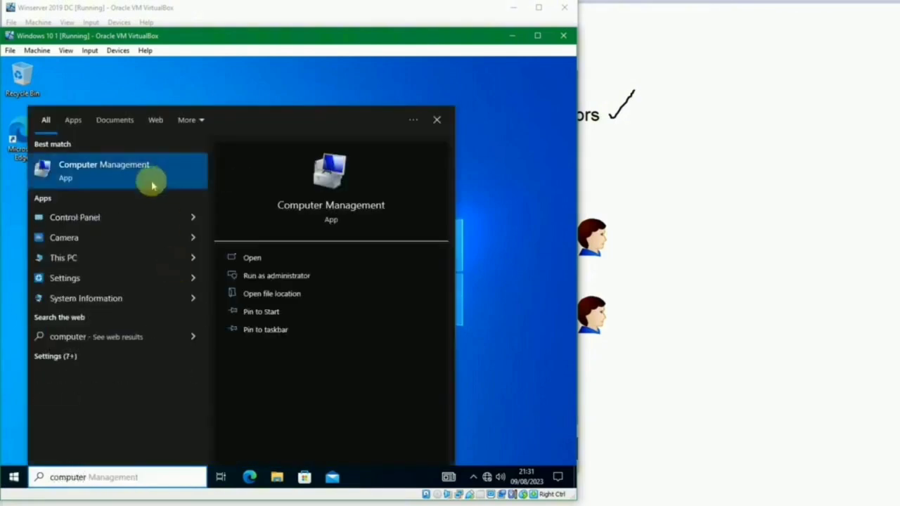
click(270, 279)
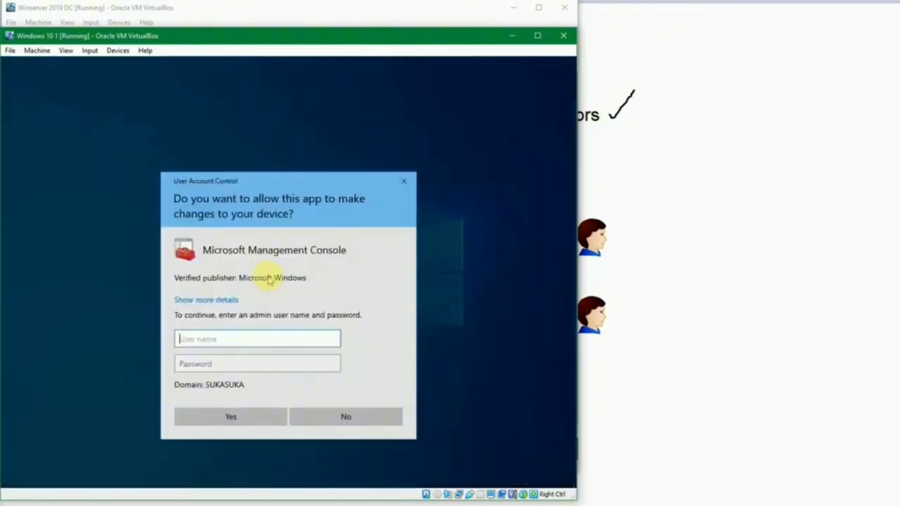
text(.\)
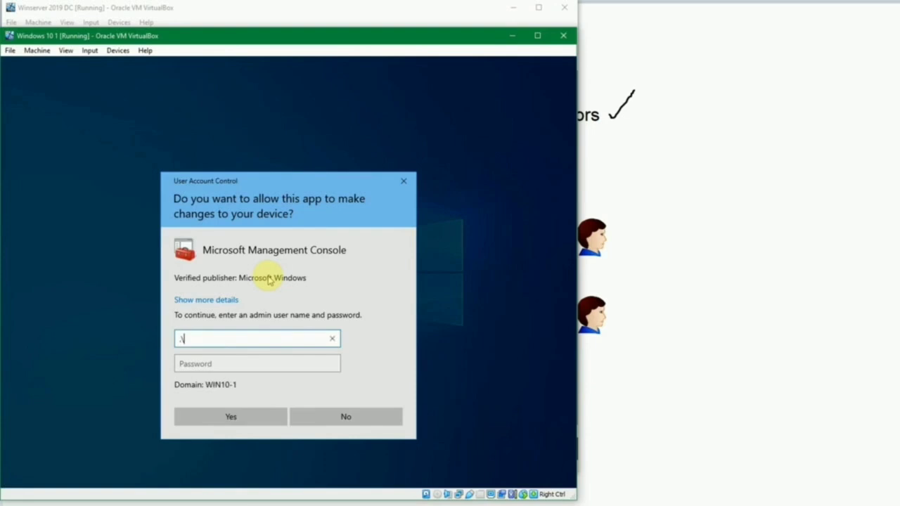
text(test)
key(Tab)
text(Pa)
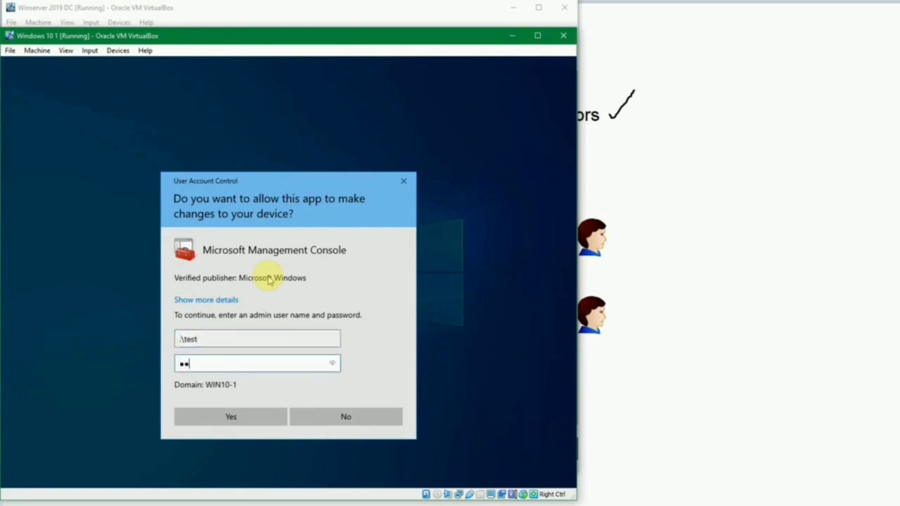
key(Return)
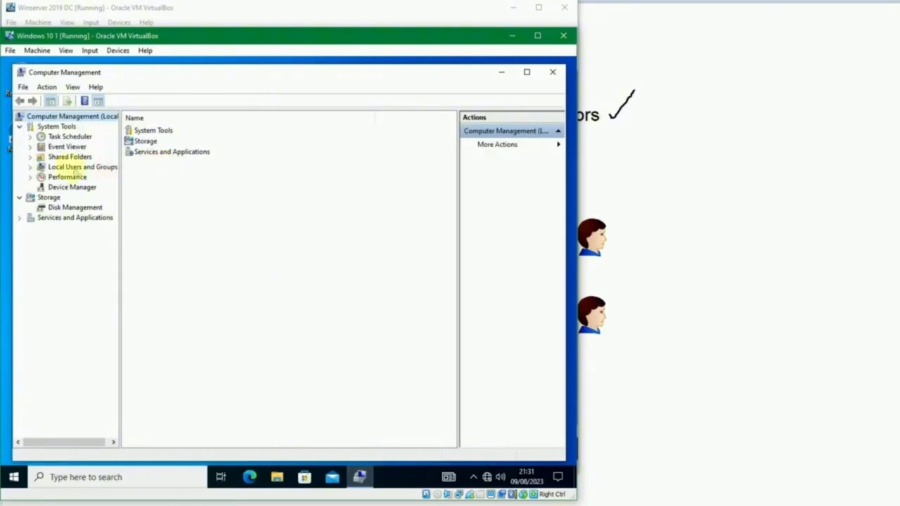
Step: Browse Local Users and Groups, viewing the Users list and then the Groups list
click(30, 169)
click(64, 177)
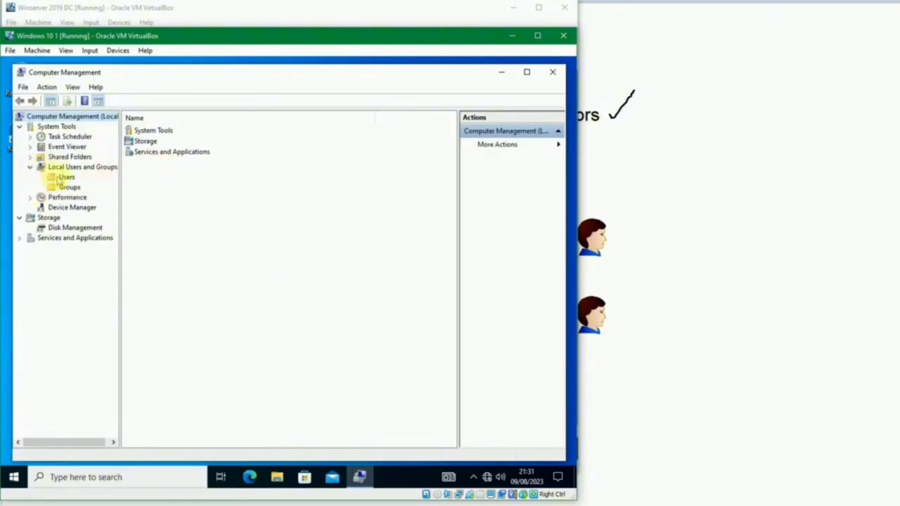
click(135, 163)
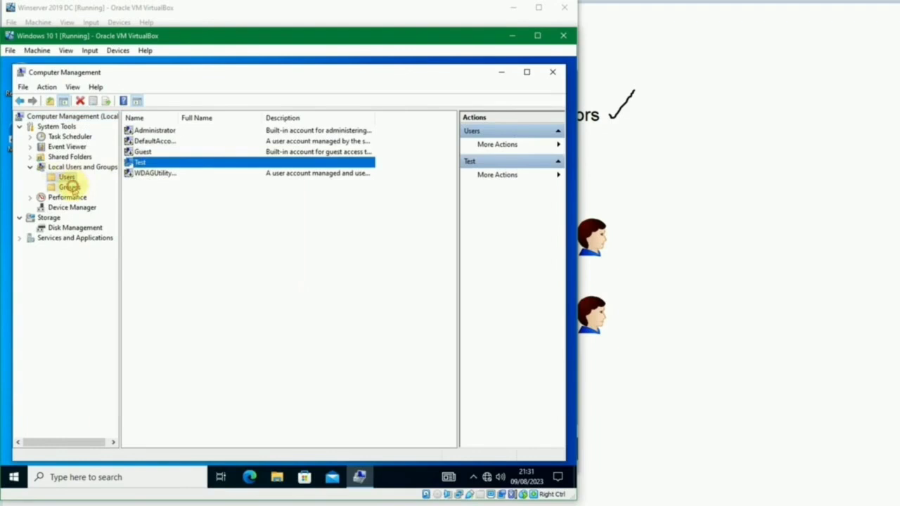
click(70, 188)
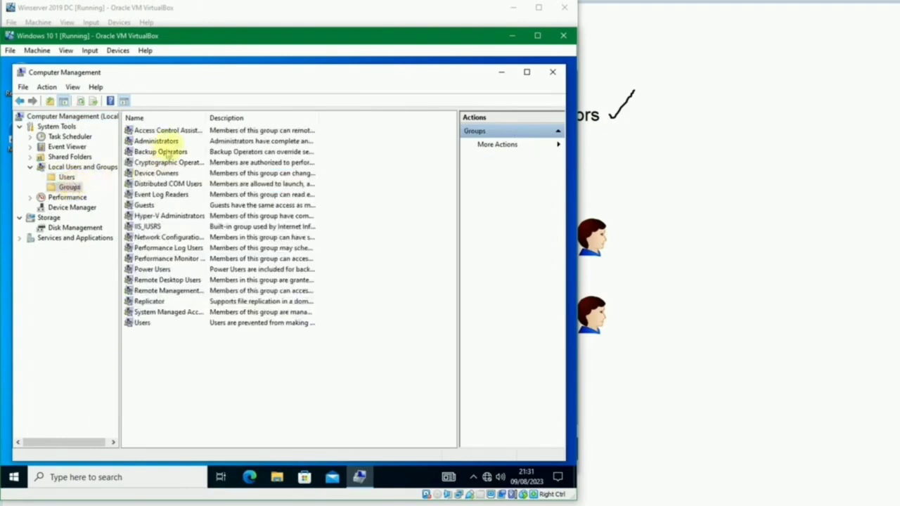
drag(204, 120, 233, 118)
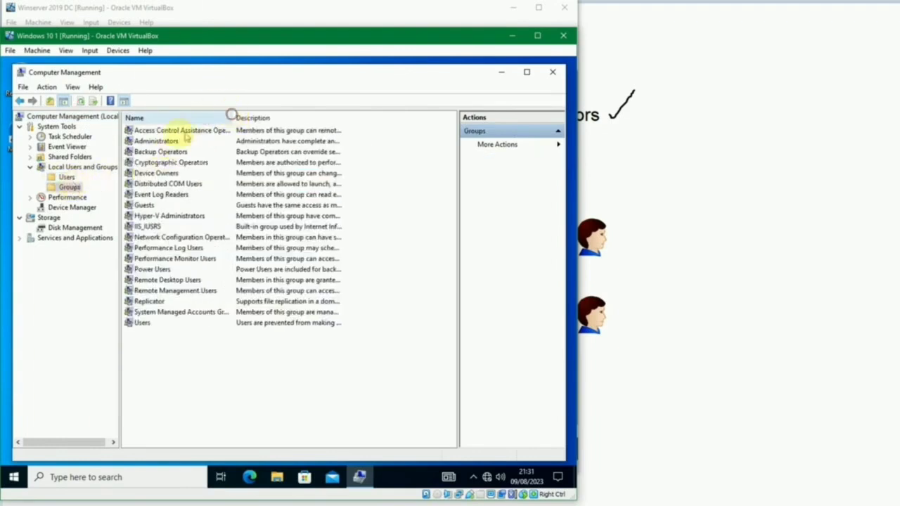
Step: Open the Administrators group and review its members: Administrator, SUKASUKA\Domain Admins and Test
double_click(157, 140)
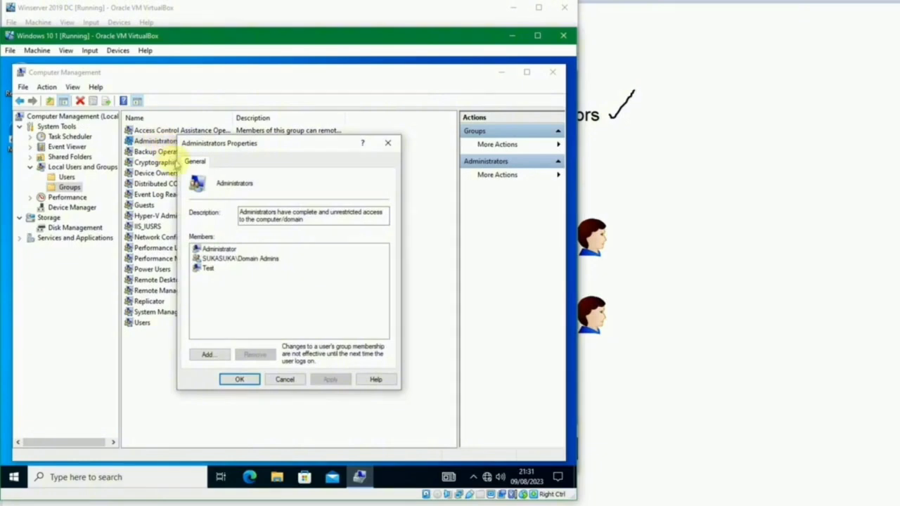
drag(304, 146, 349, 141)
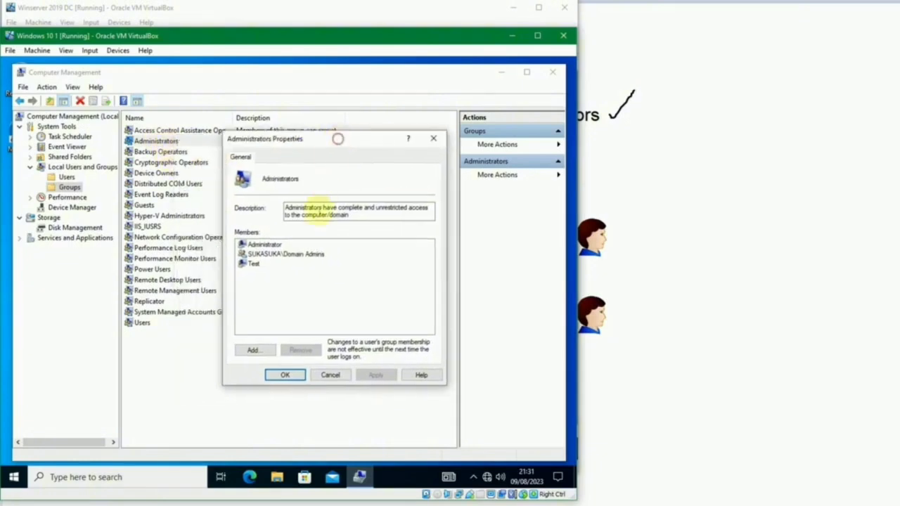
click(270, 255)
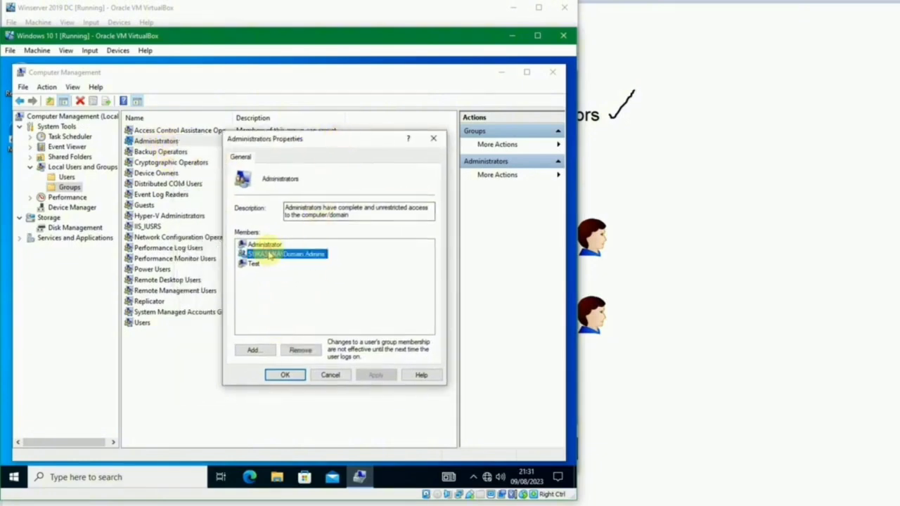
click(270, 245)
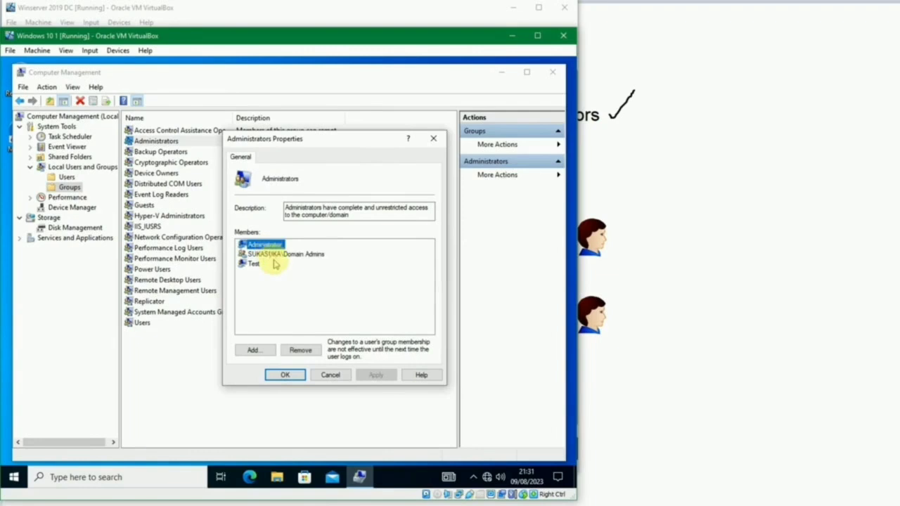
click(274, 267)
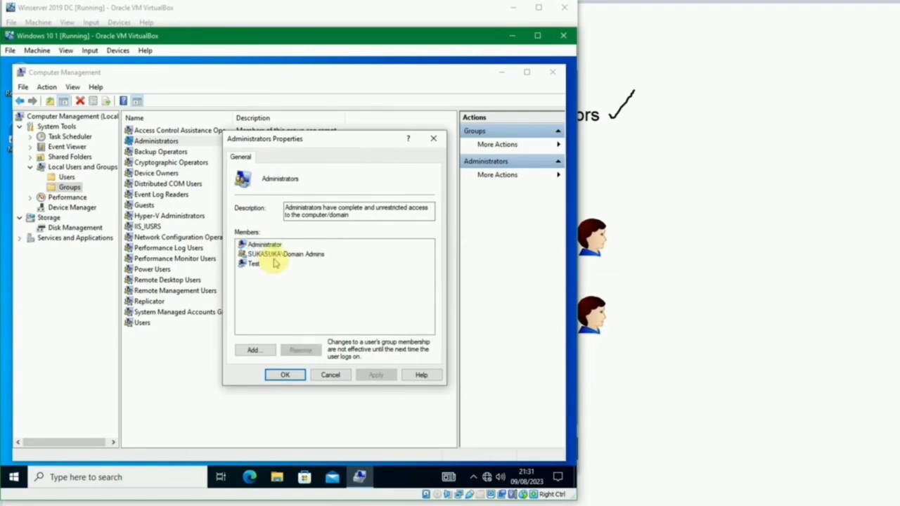
click(271, 255)
click(251, 265)
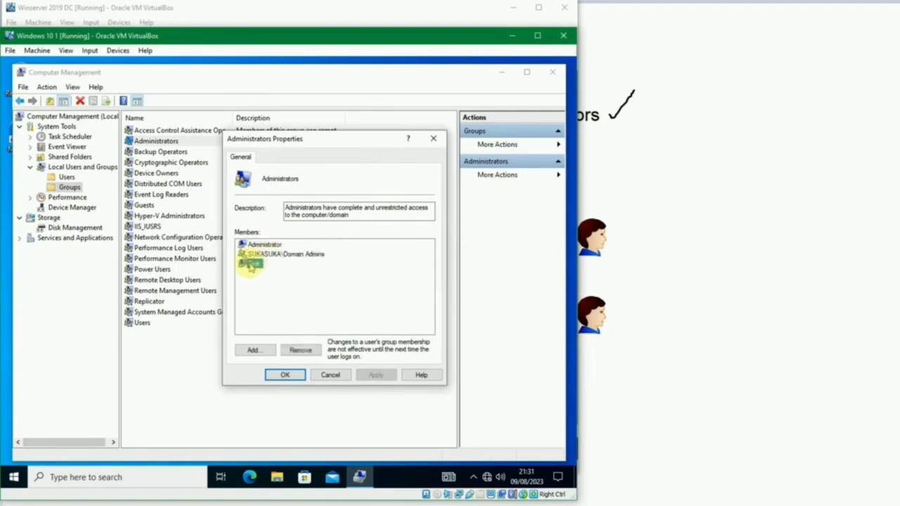
click(292, 254)
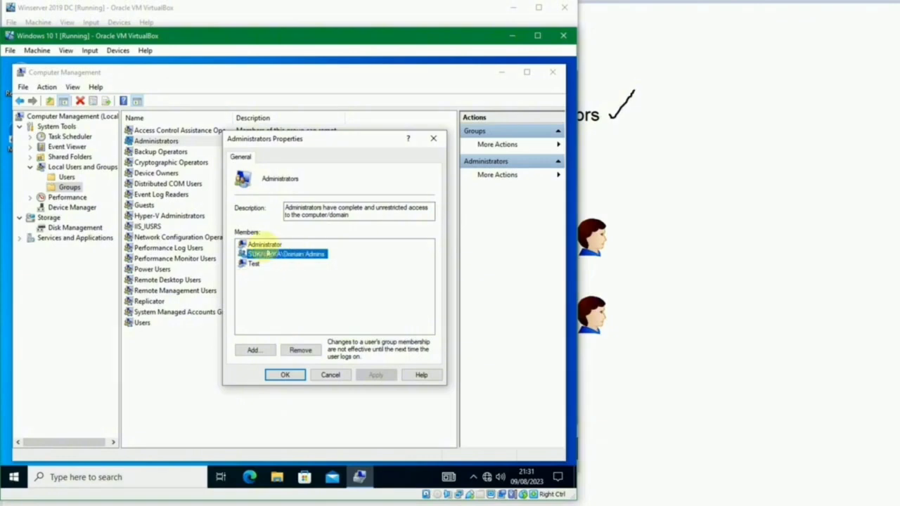
click(266, 245)
click(253, 264)
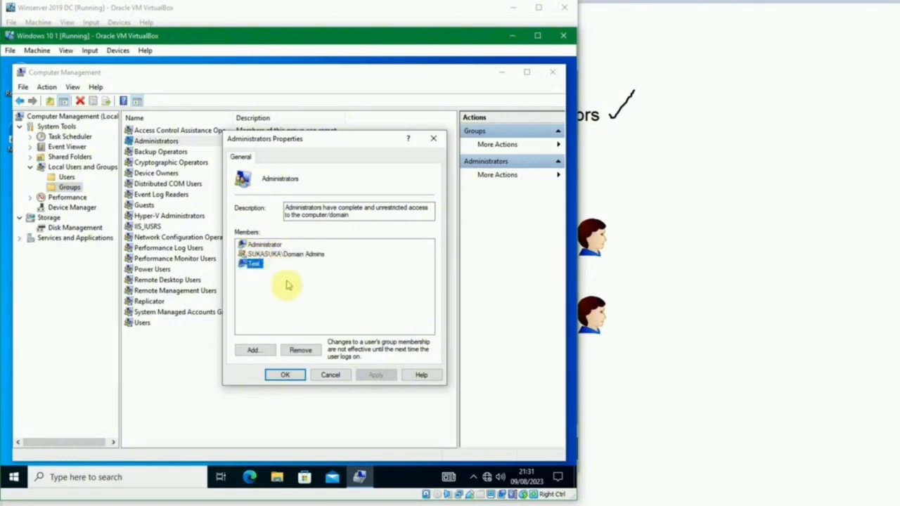
Step: Start adding a member to Administrators, entering the domain user's name and checking it against sukasuka.com
click(266, 351)
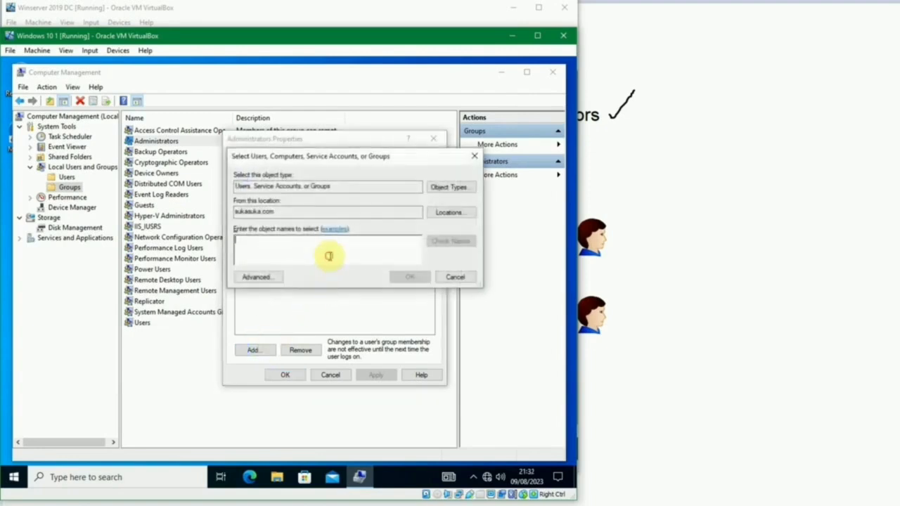
drag(281, 209, 237, 211)
click(299, 252)
text(bambang)
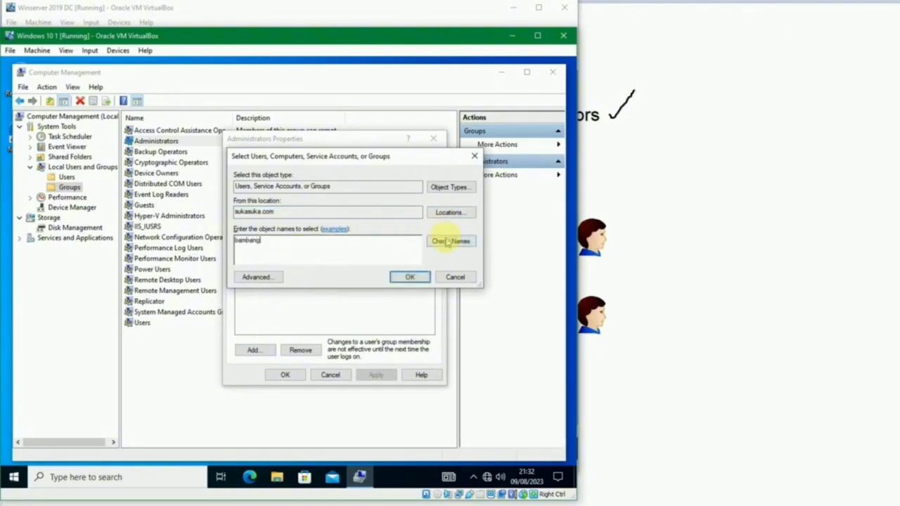
click(443, 241)
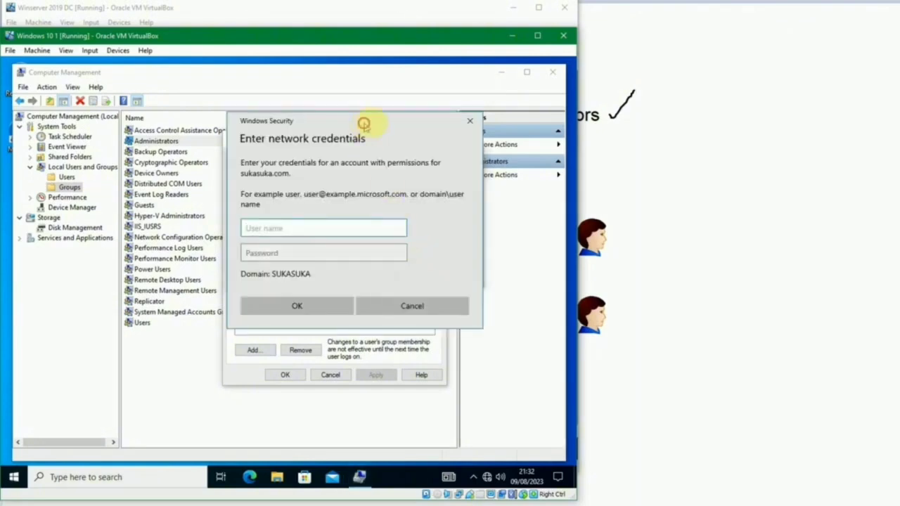
Step: Enter the domain user's account name and password in the credentials prompt to resolve the name
drag(365, 122, 390, 124)
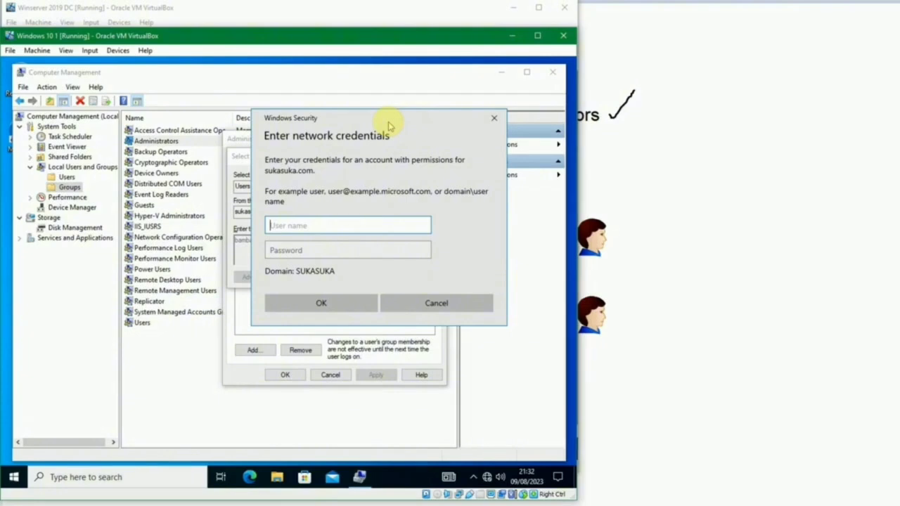
key(Tab)
text(••••)
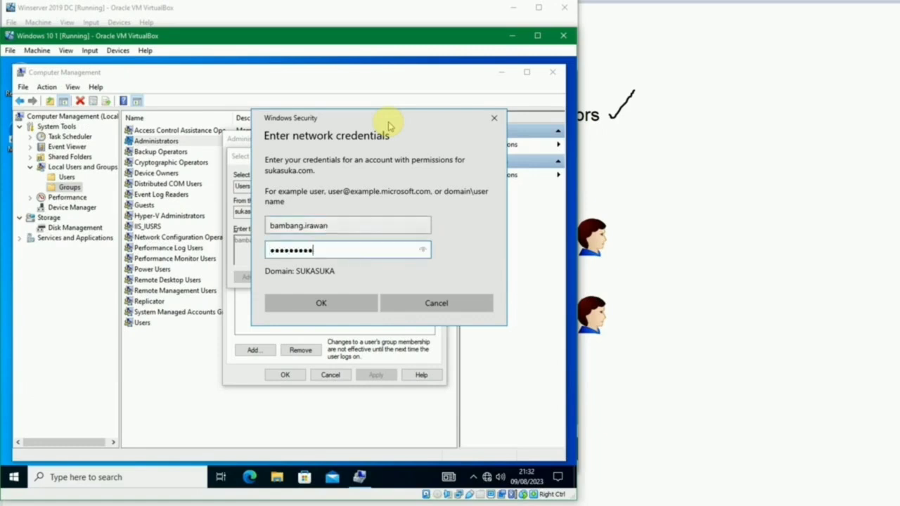
key(Return)
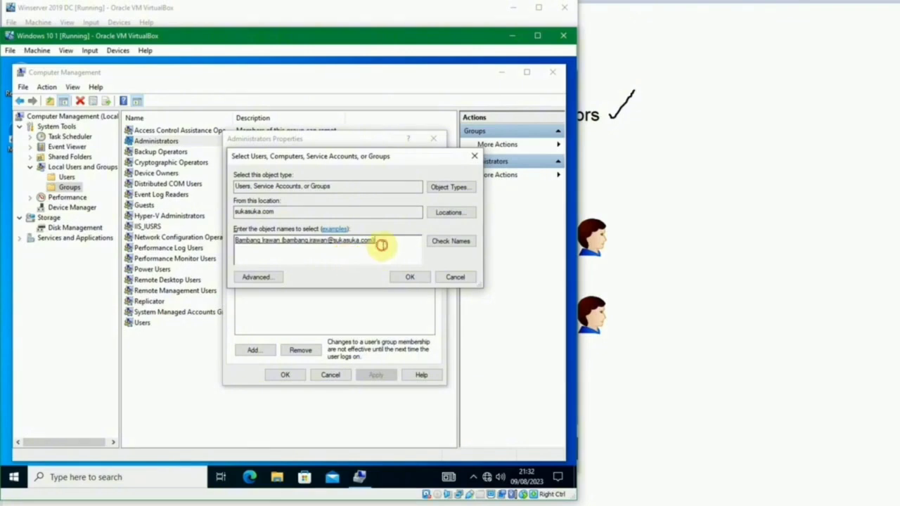
Step: Add the resolved domain account to Administrators and confirm the group properties with OK
drag(382, 246, 317, 244)
click(333, 257)
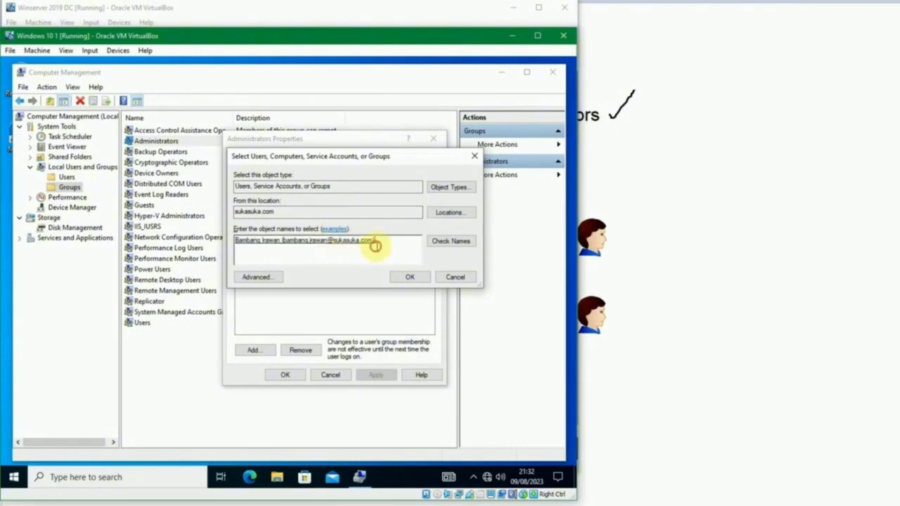
click(409, 278)
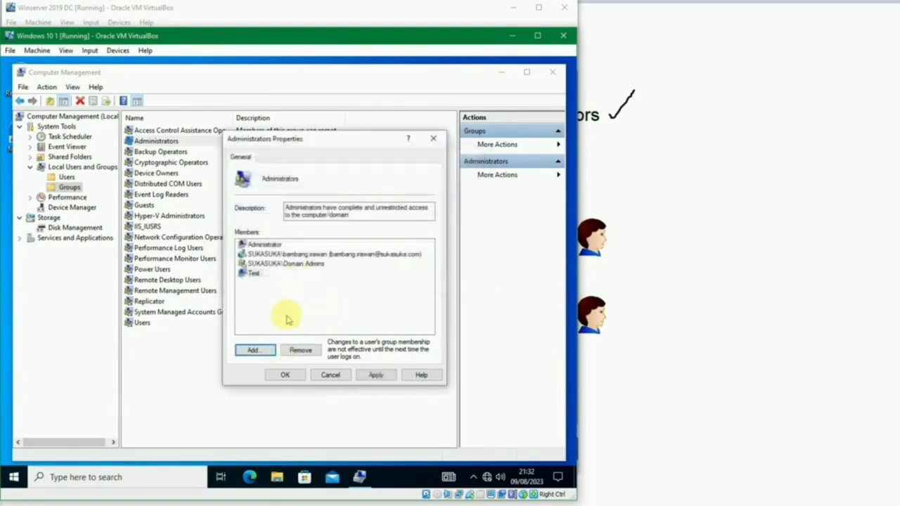
click(336, 257)
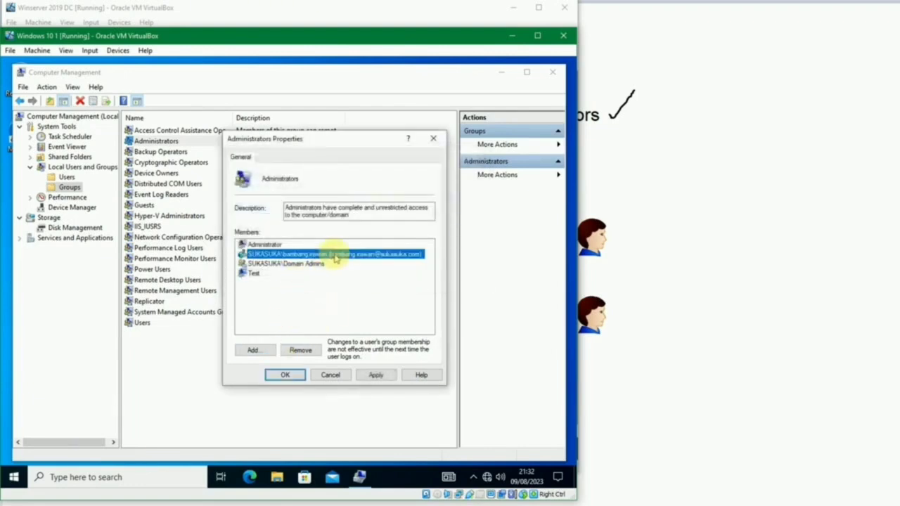
click(285, 375)
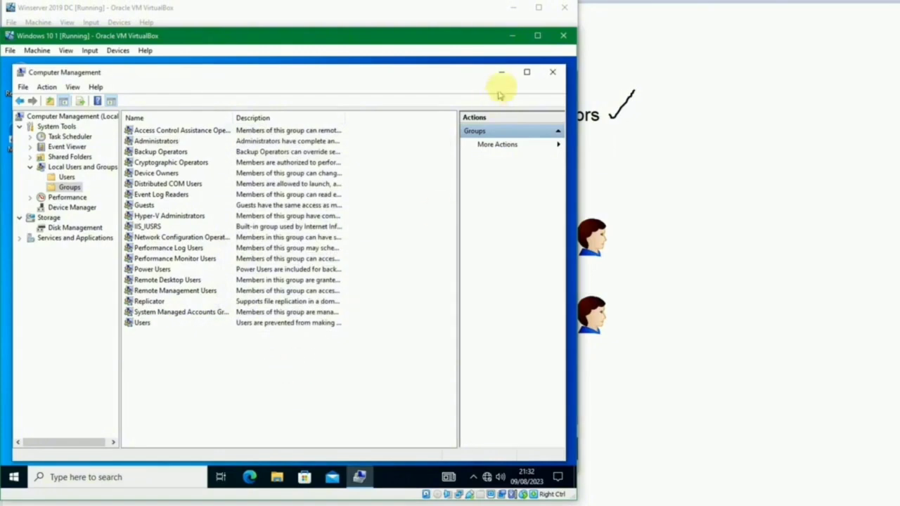
Step: Close Computer Management and sign out of the Windows 10 session
click(552, 71)
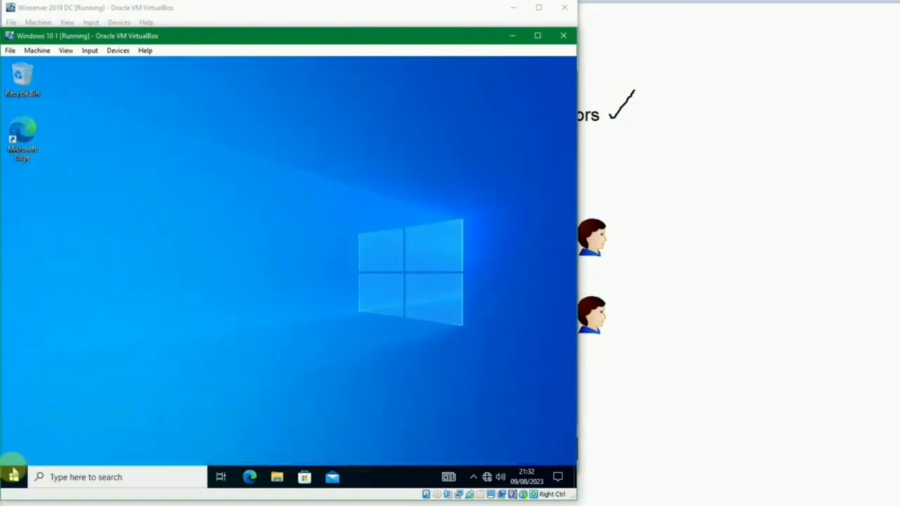
right_click(14, 477)
mouse_move(70, 438)
click(207, 401)
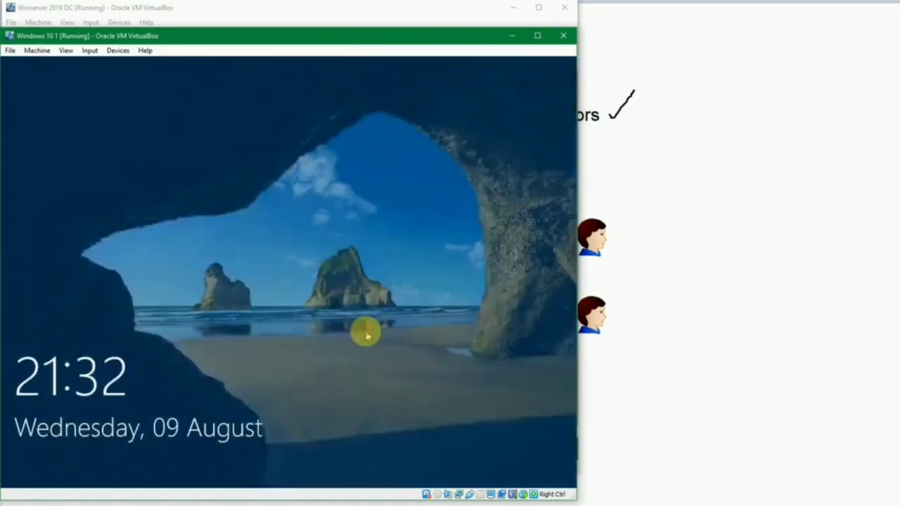
Step: Sign the domain user back in, retrying after an incorrect password message
click(365, 335)
text(••••••)
key(Return)
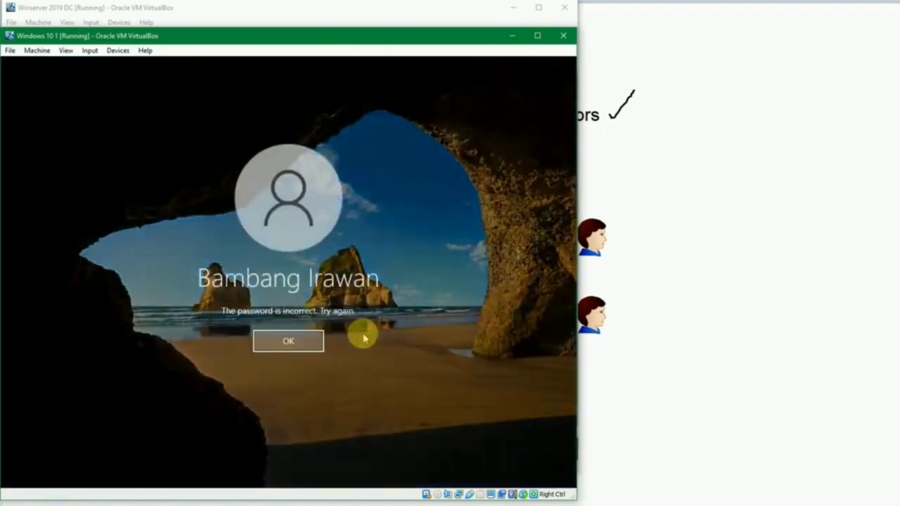
key(Return)
text(•••)
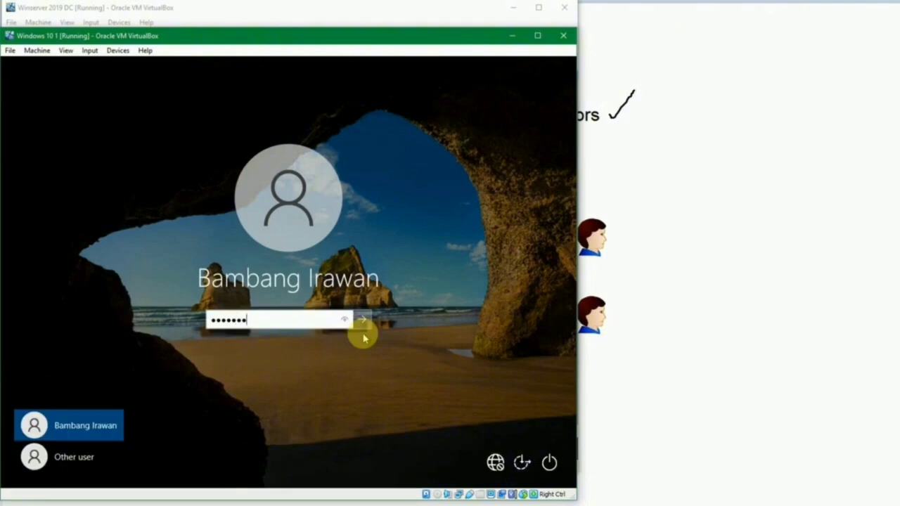
key(Return)
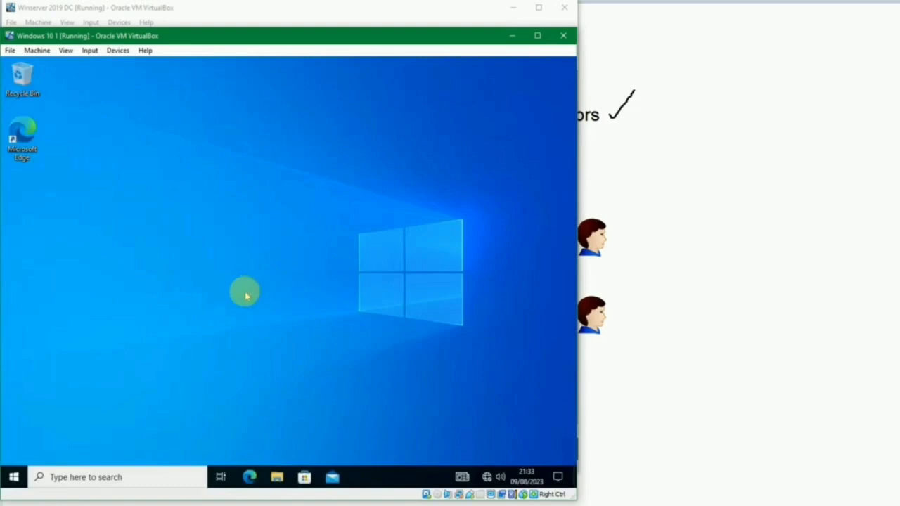
Step: Open View advanced system settings from Start search, then close System Properties
key(super)
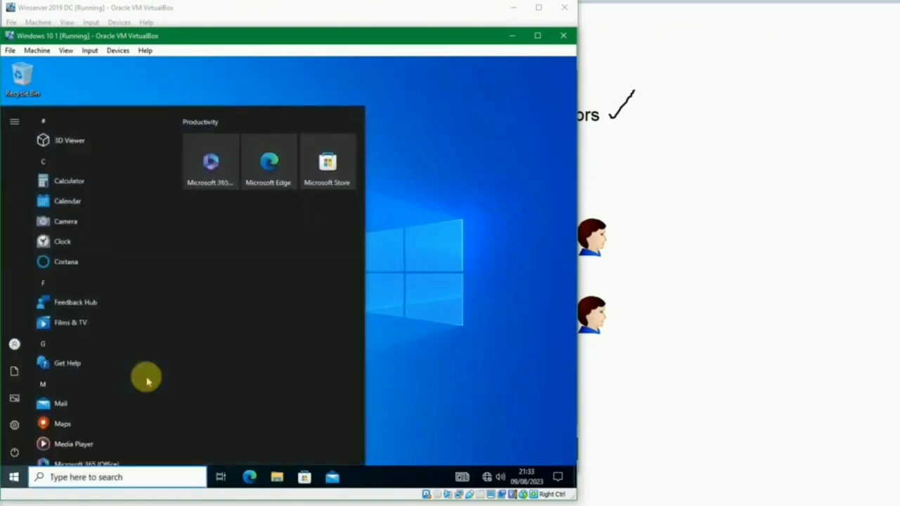
text(vie)
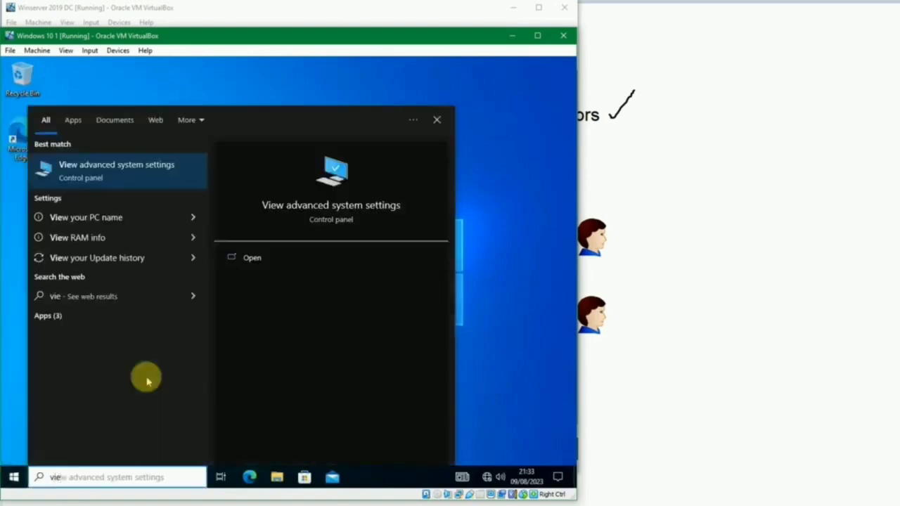
key(Return)
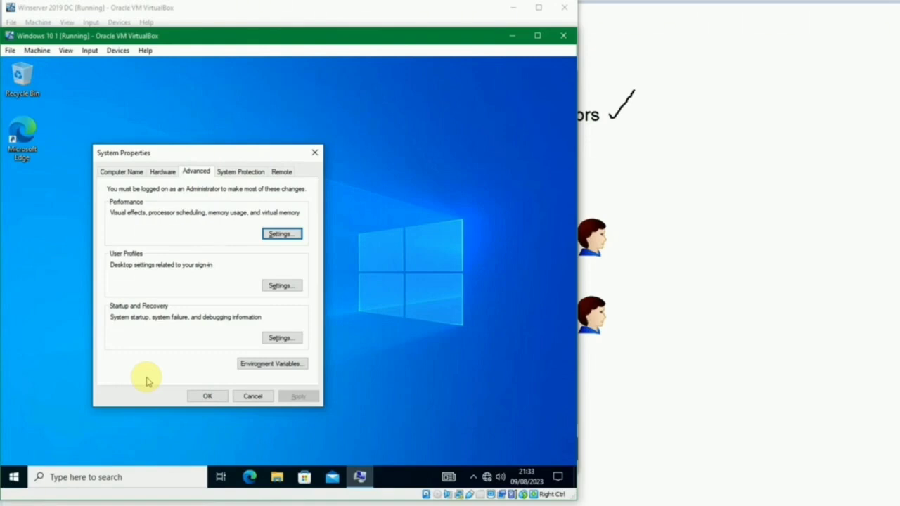
key(Escape)
Step: Launch regedit from the Run box
key(super+r)
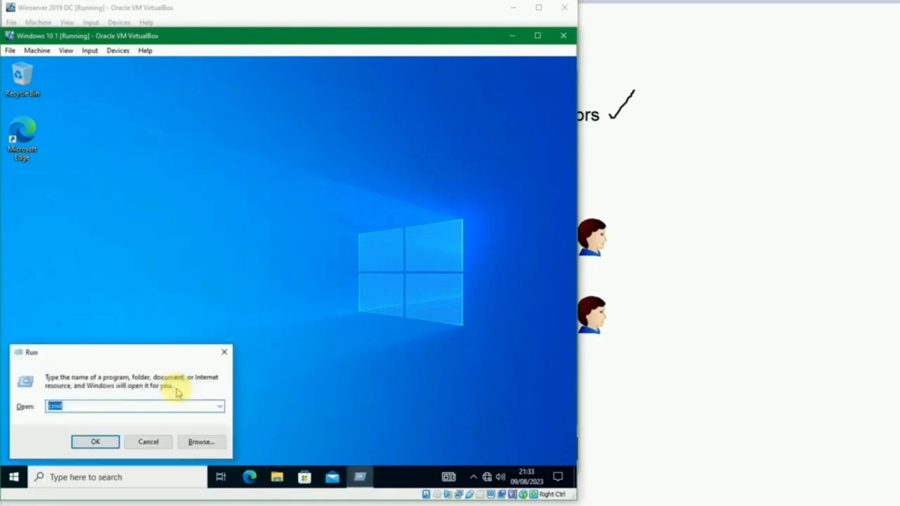
text(regedit)
key(Return)
Step: Approve Registry Editor's UAC prompt and attempt a new key under BCD00000000, dismissing the permission error
click(204, 342)
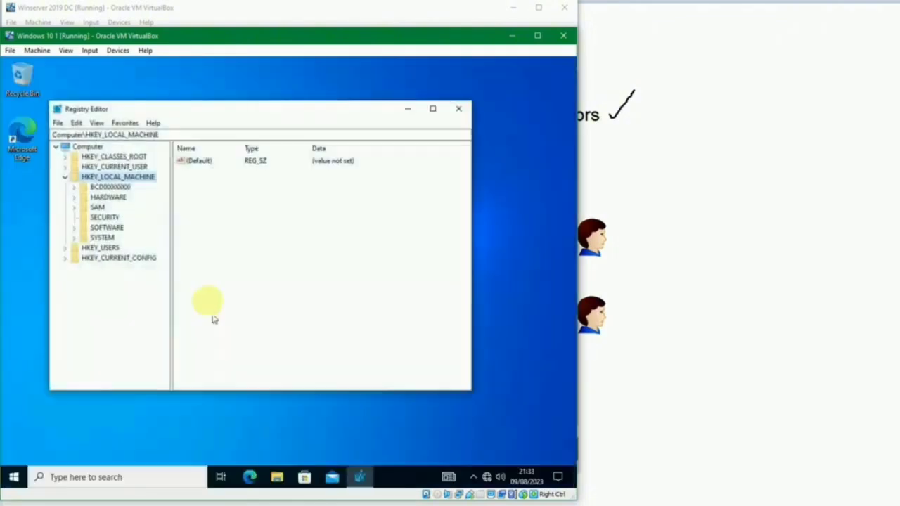
click(95, 187)
right_click(196, 208)
mouse_move(209, 216)
click(266, 206)
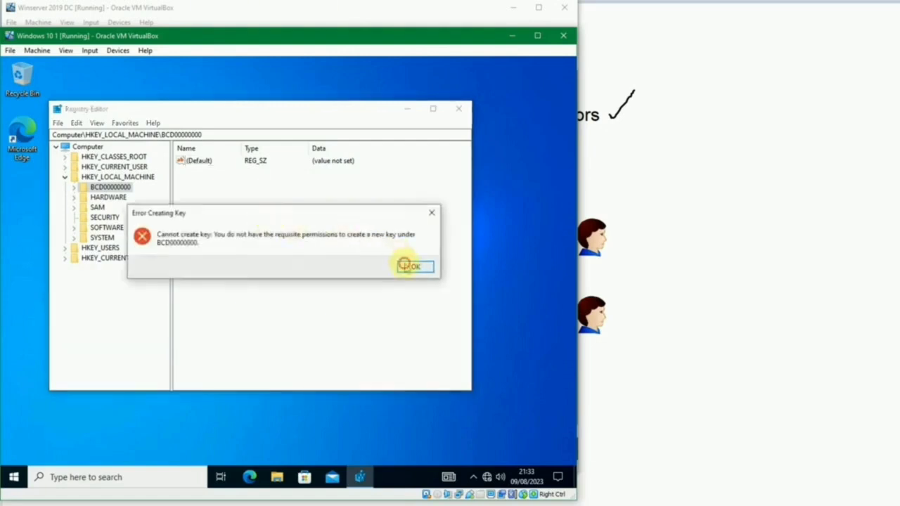
click(404, 265)
Step: Navigate to HKEY_LOCAL_MACHINE\SOFTWARE\Microsoft\ActiveSync to view its values
click(104, 198)
click(102, 227)
click(74, 227)
click(108, 238)
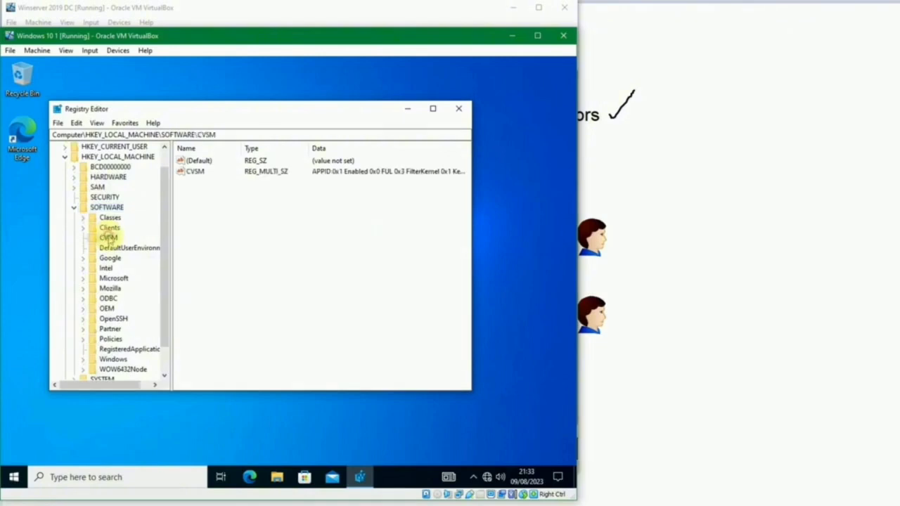
double_click(114, 280)
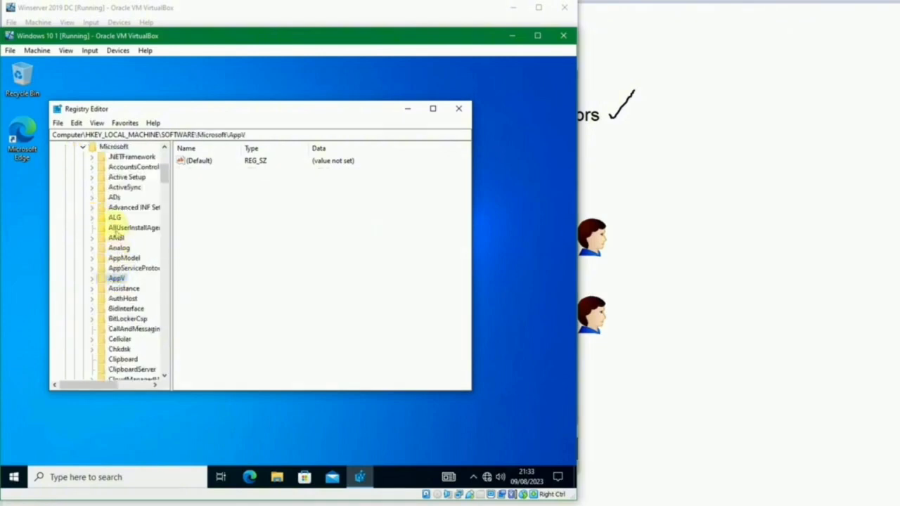
click(116, 187)
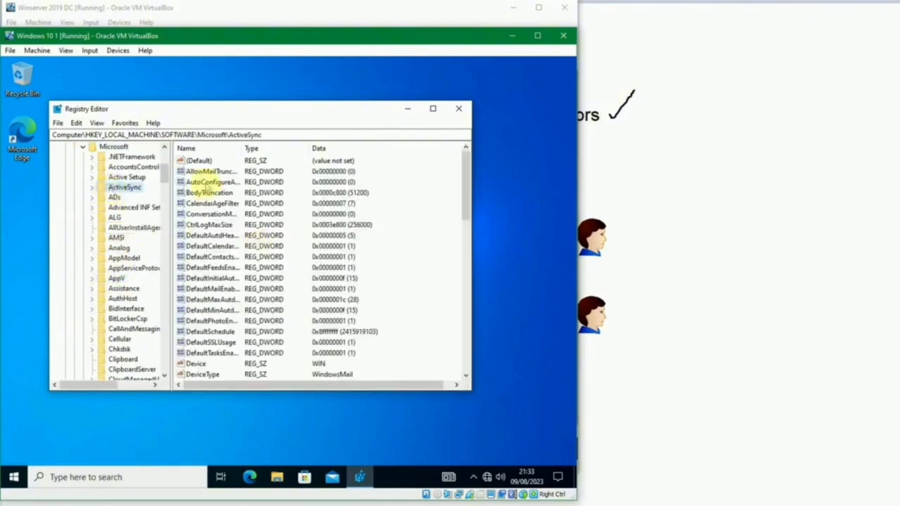
scroll(215, 295, down, 10)
Step: Create a New Value #1 string under ActiveSync, delete it, and collapse the tree to Computer
right_click(418, 322)
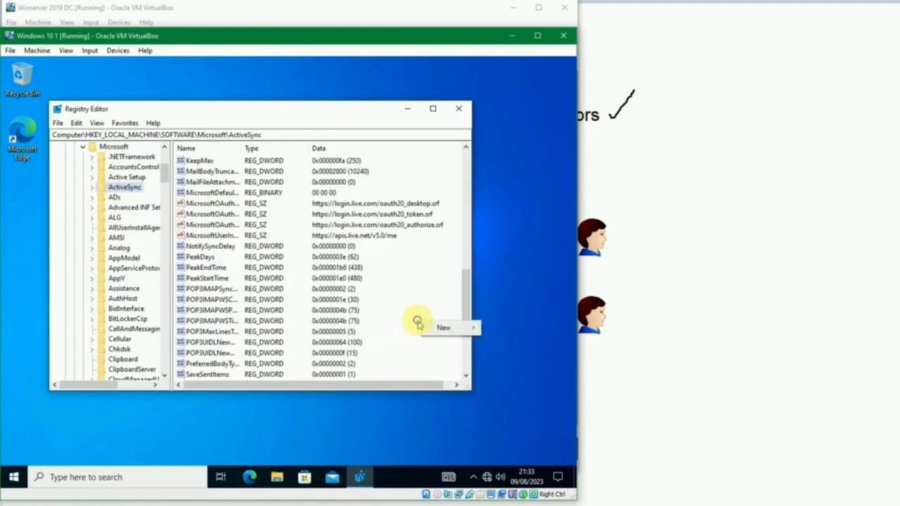
mouse_move(432, 328)
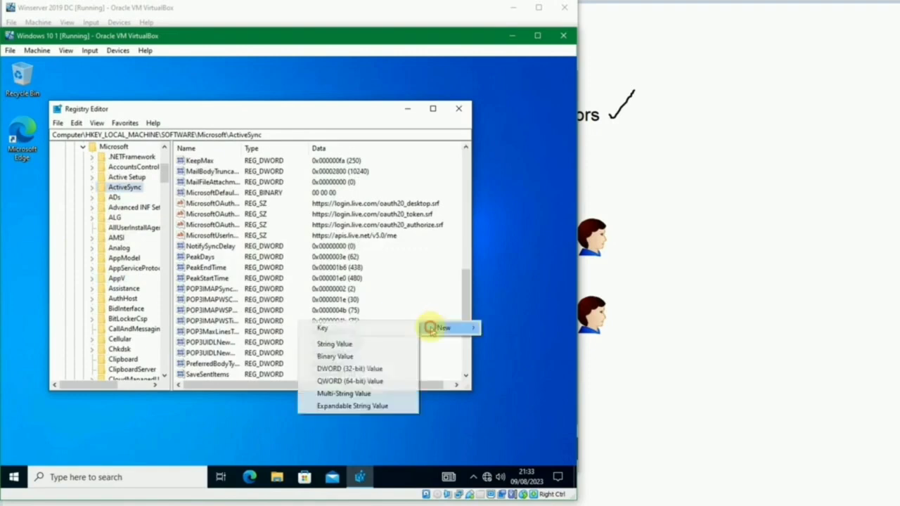
click(382, 343)
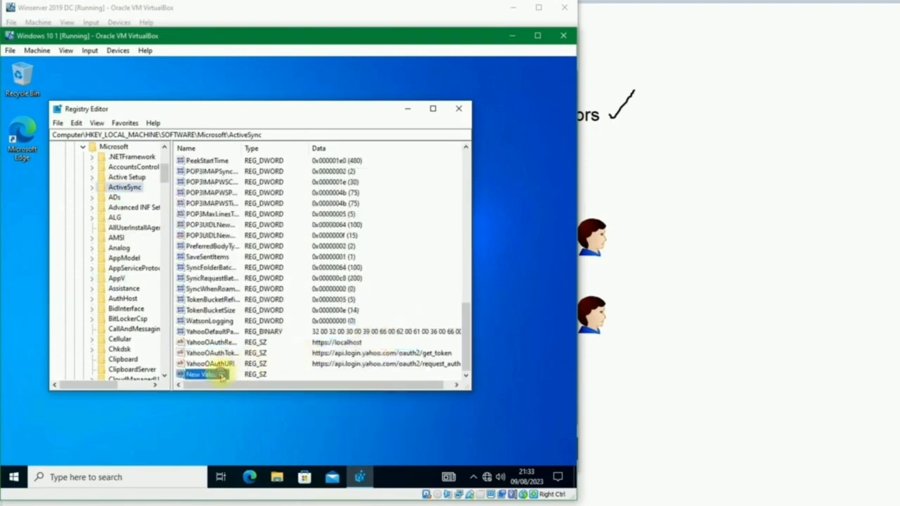
key(Delete)
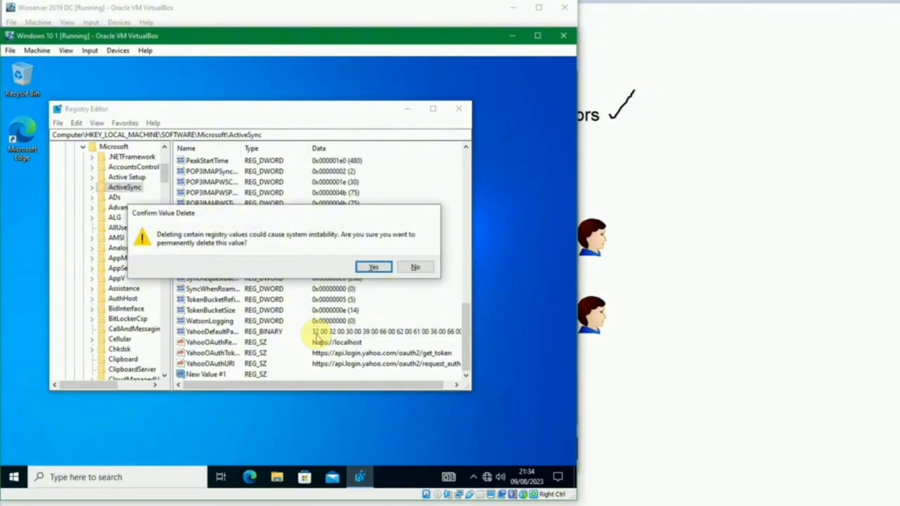
key(Return)
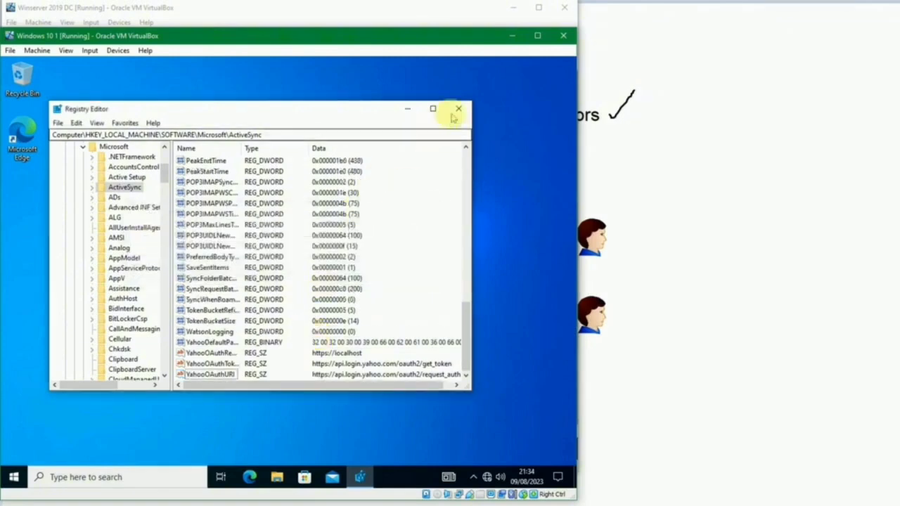
click(117, 238)
key(Left)
key(Left)
key(Left)
key(Left)
key(Left)
key(Left)
key(Left)
key(Left)
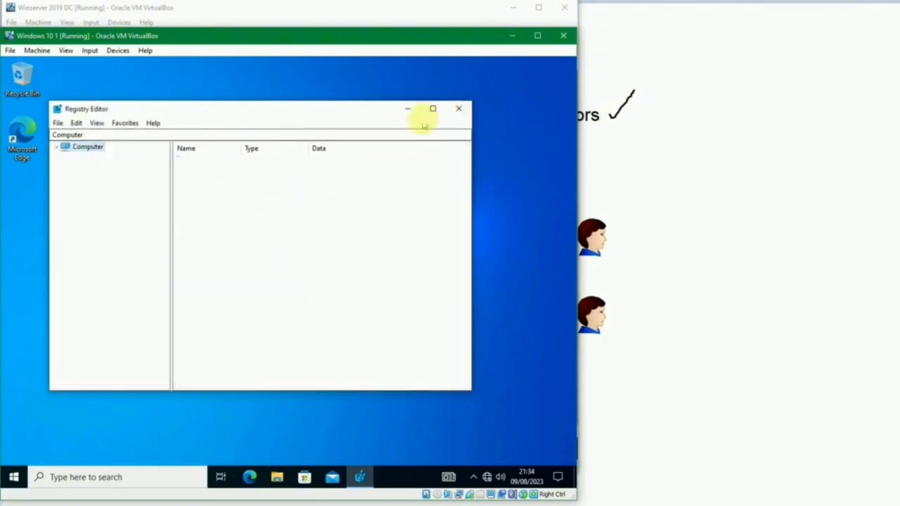
Step: Close the Registry Editor and bring the 'Manajemen User Role dengan Group' whiteboard slide forward
click(459, 108)
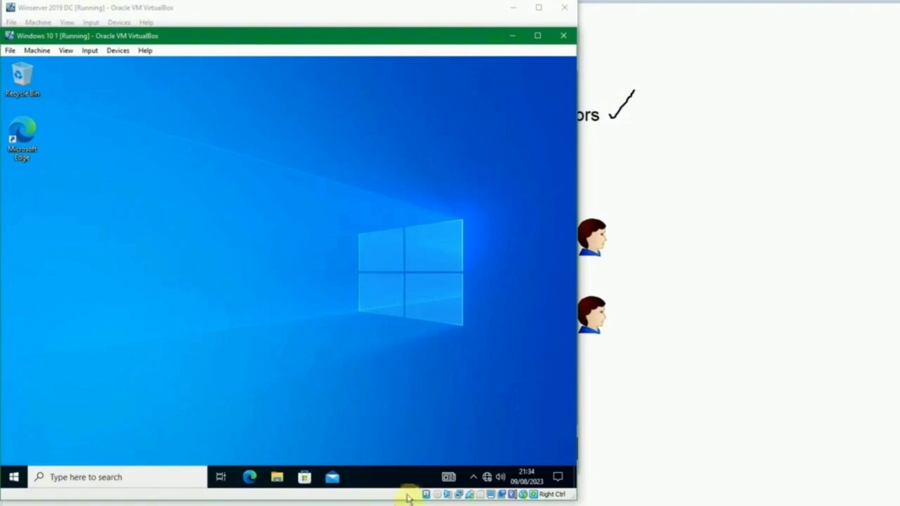
click(697, 342)
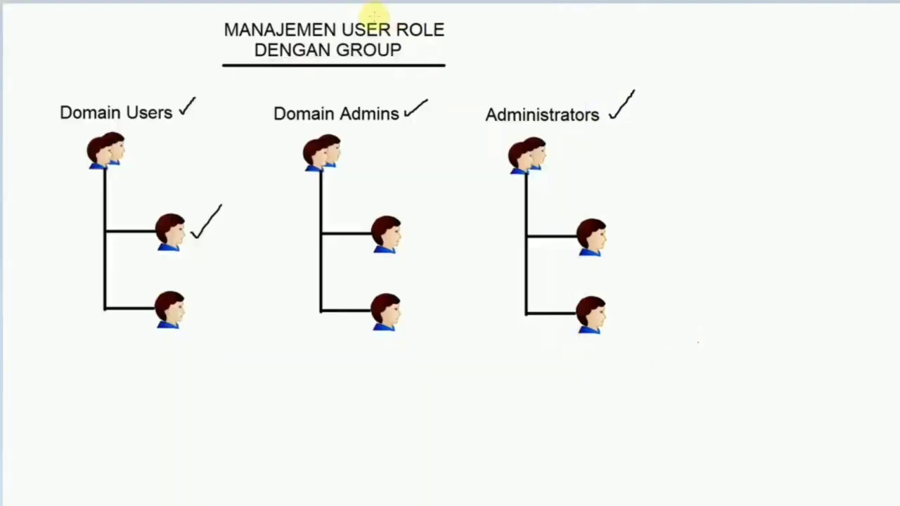